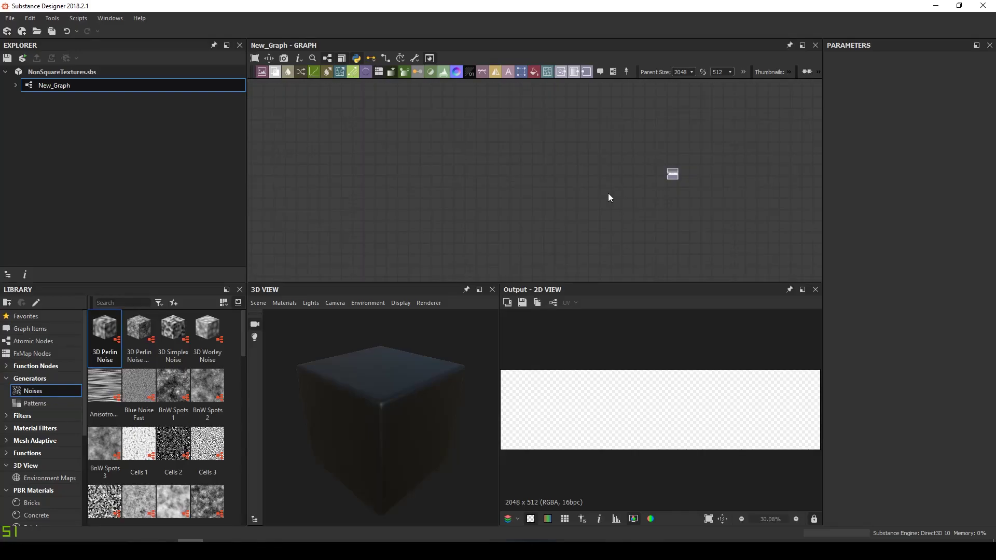
# Change the graph's Parent Size height from 512 to 2048, making it 2048x2048
pyautogui.scroll(4, 671, 198)
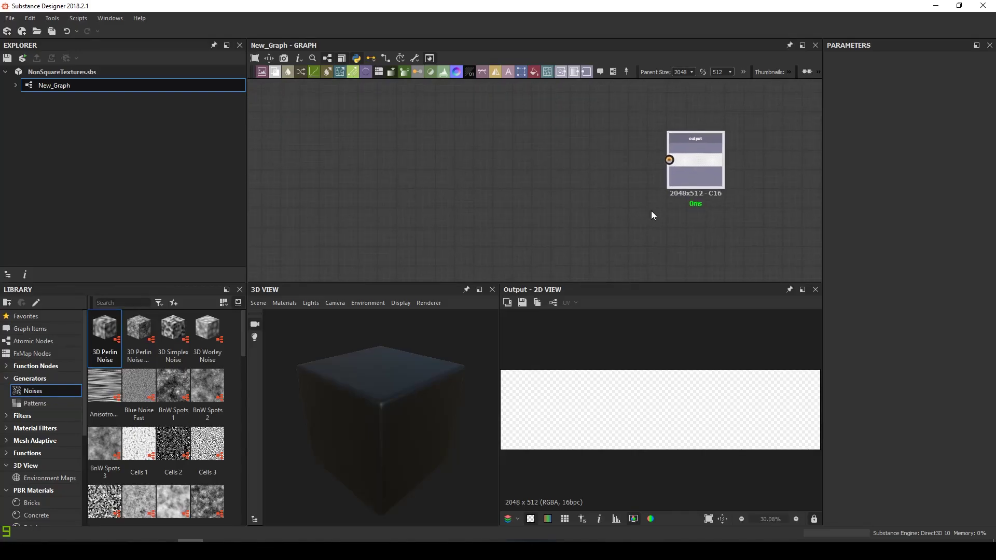
pyautogui.click(702, 73)
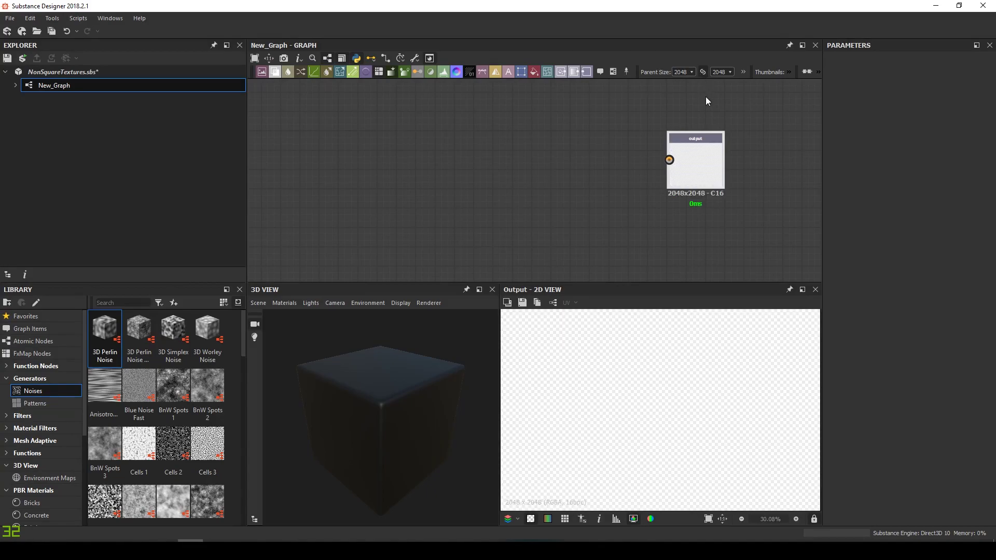
pyautogui.scroll(-2, 626, 150)
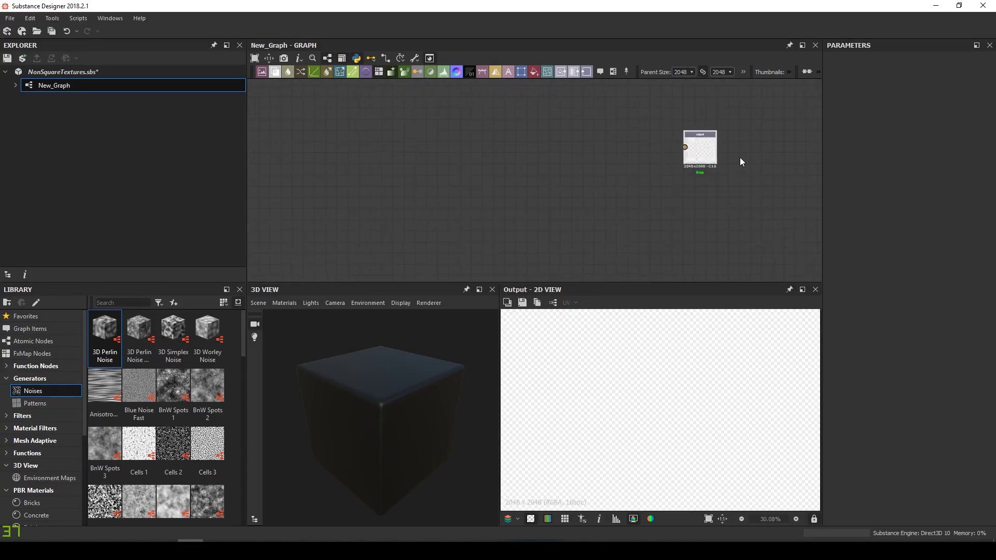
pyautogui.scroll(2, 732, 159)
pyautogui.scroll(-1, 690, 168)
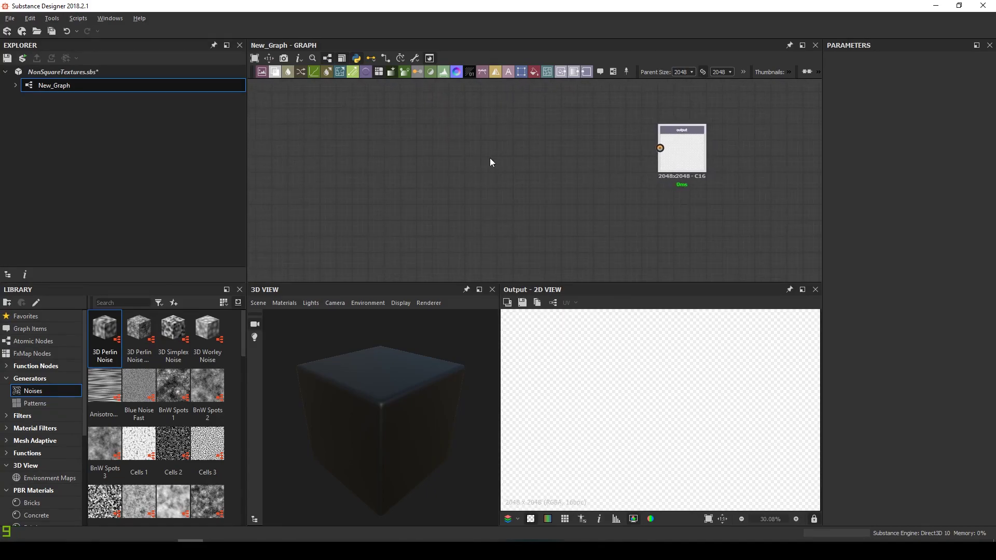
# Save the NonSquareTextures.sbs package from the Explorer
pyautogui.click(76, 74)
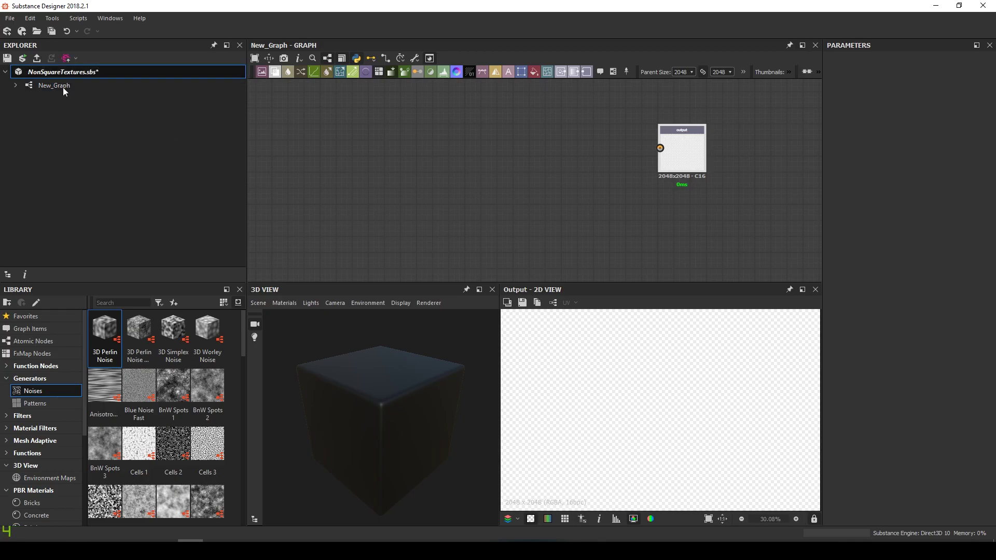
pyautogui.click(7, 57)
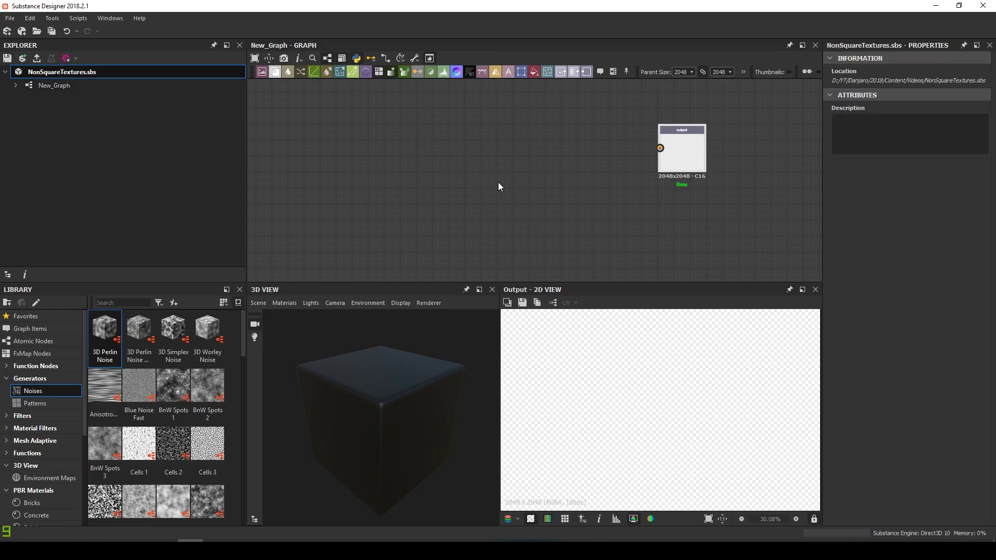
pyautogui.scroll(-4, 499, 182)
pyautogui.moveTo(475, 202); pyautogui.dragTo(593, 198, button='middle')
pyautogui.moveTo(388, 465); pyautogui.dragTo(271, 445)
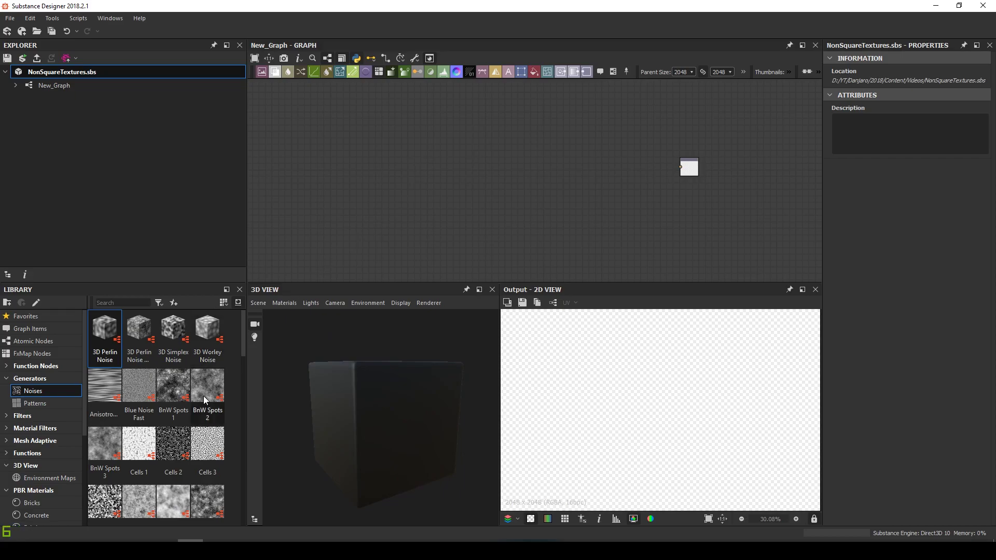
# Place Grunge Map 011 at the graph's upper left with BnW Spots 2 below it
pyautogui.scroll(-10, 210, 410)
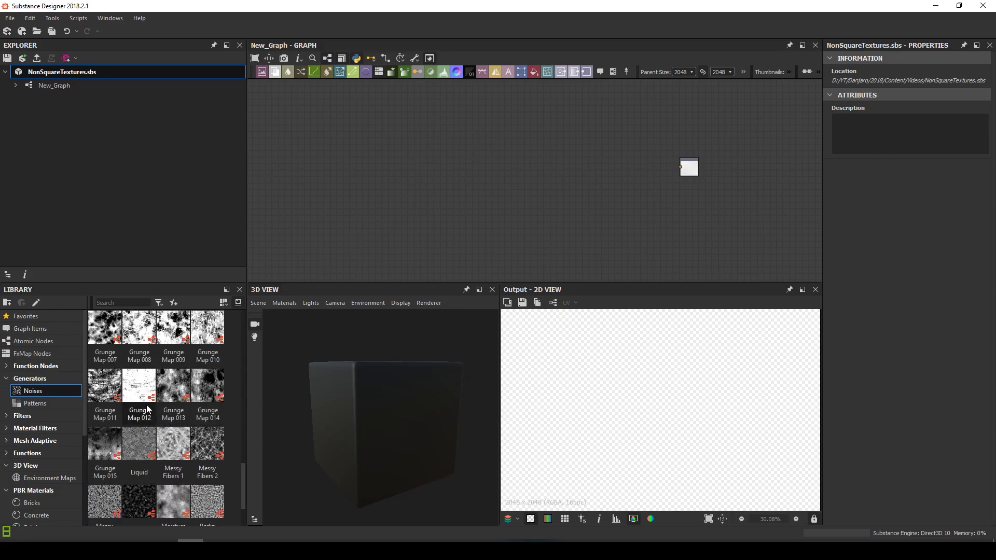
pyautogui.moveTo(104, 390); pyautogui.dragTo(370, 176)
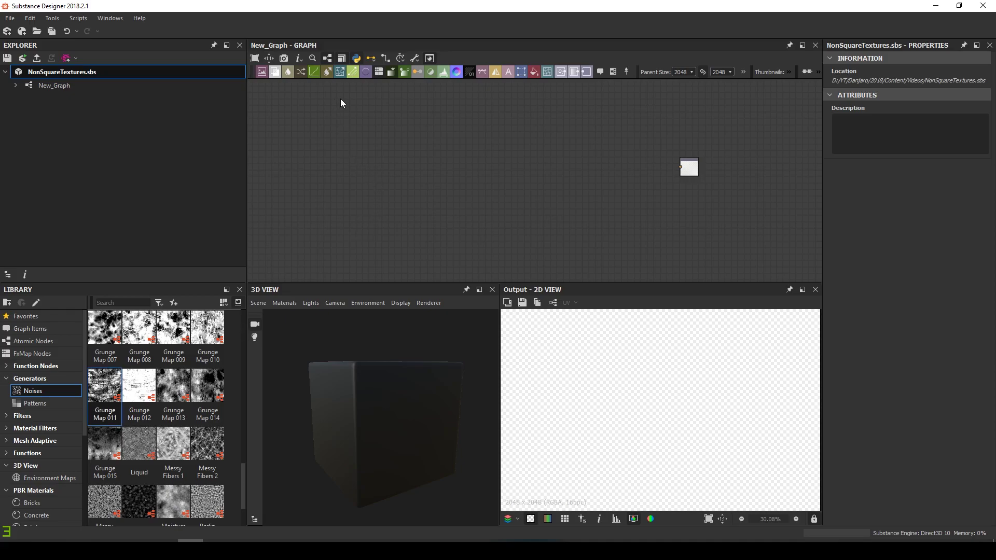
pyautogui.moveTo(343, 100); pyautogui.dragTo(310, 110)
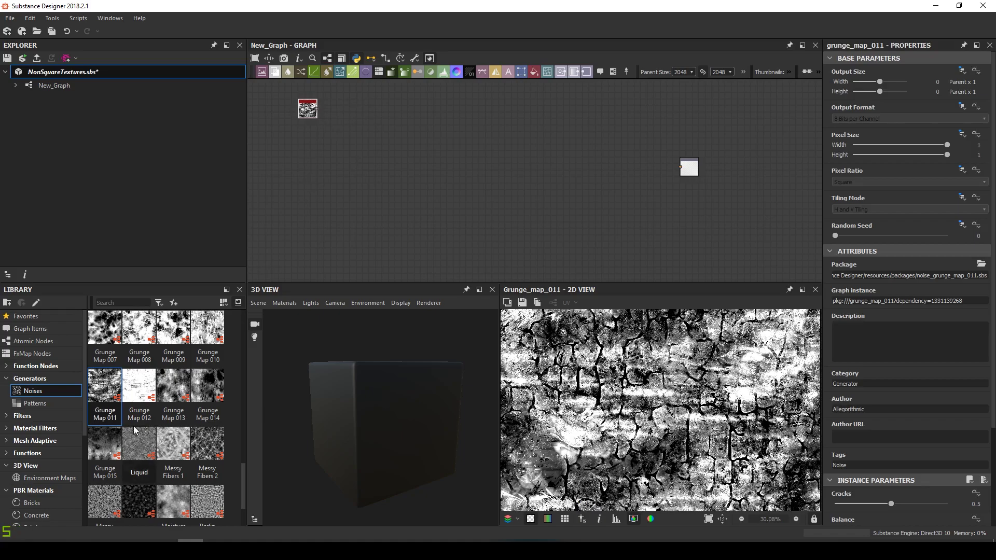
pyautogui.scroll(5, 140, 423)
pyautogui.scroll(3, 170, 426)
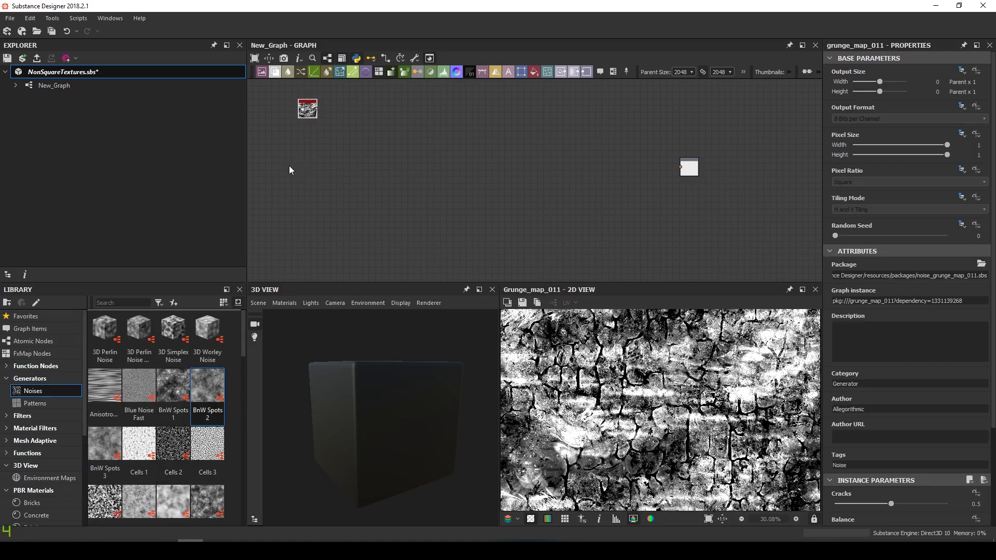
pyautogui.moveTo(289, 170); pyautogui.dragTo(296, 173)
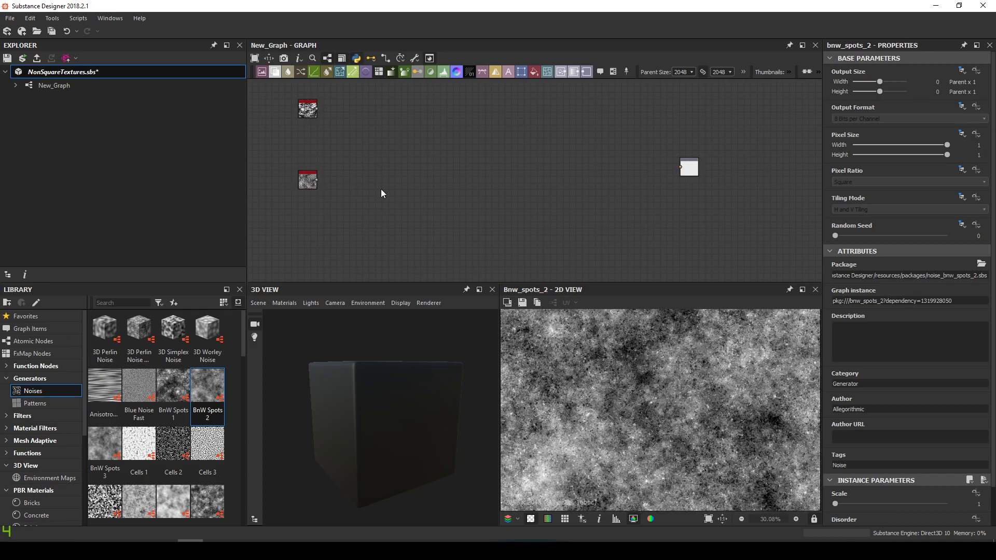
pyautogui.moveTo(381, 193); pyautogui.dragTo(396, 225, button='middle')
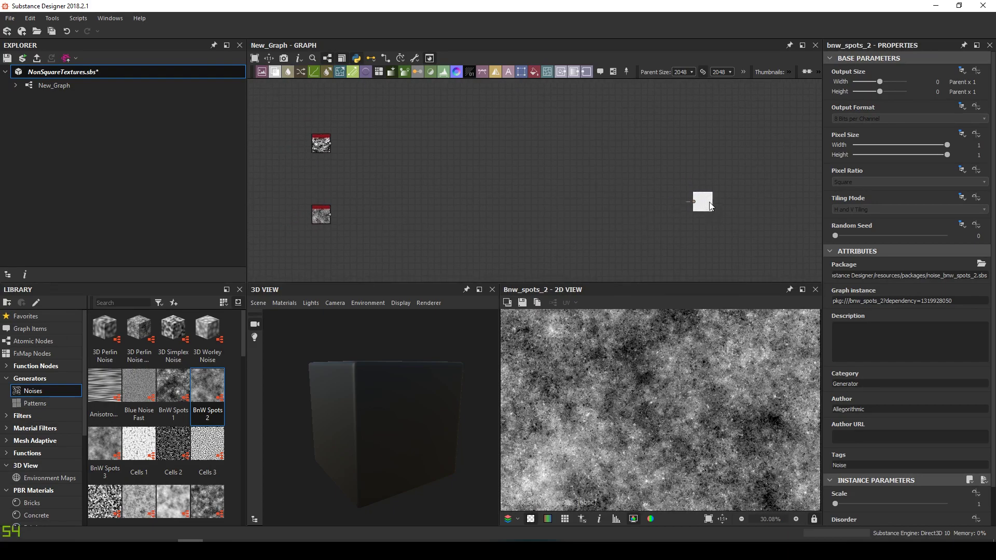
# Add a Blend node via the 'blen' search and set its mode to Max (Lighten)
pyautogui.moveTo(710, 207); pyautogui.dragTo(710, 198)
pyautogui.press('space')
pyautogui.write('blen')
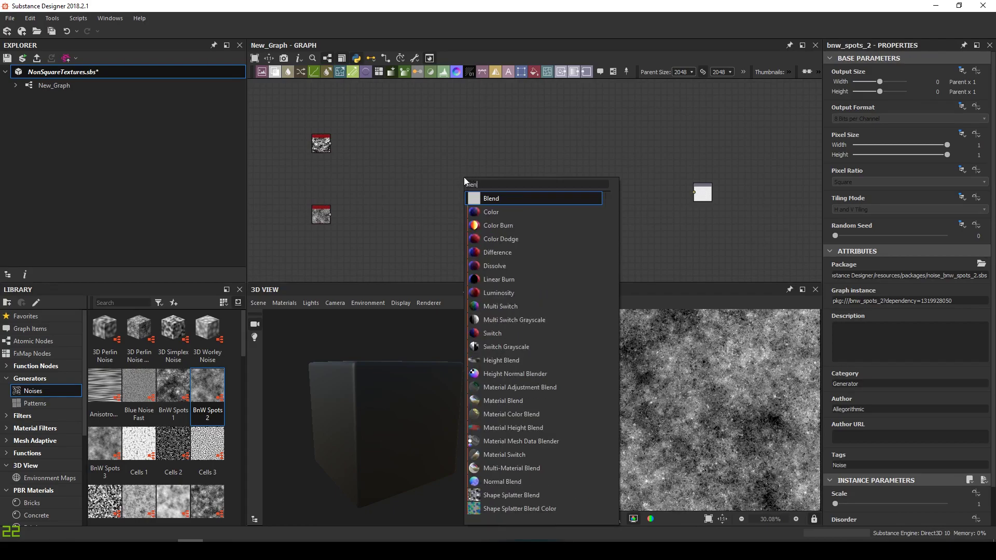
pyautogui.press('Return')
pyautogui.click(843, 302)
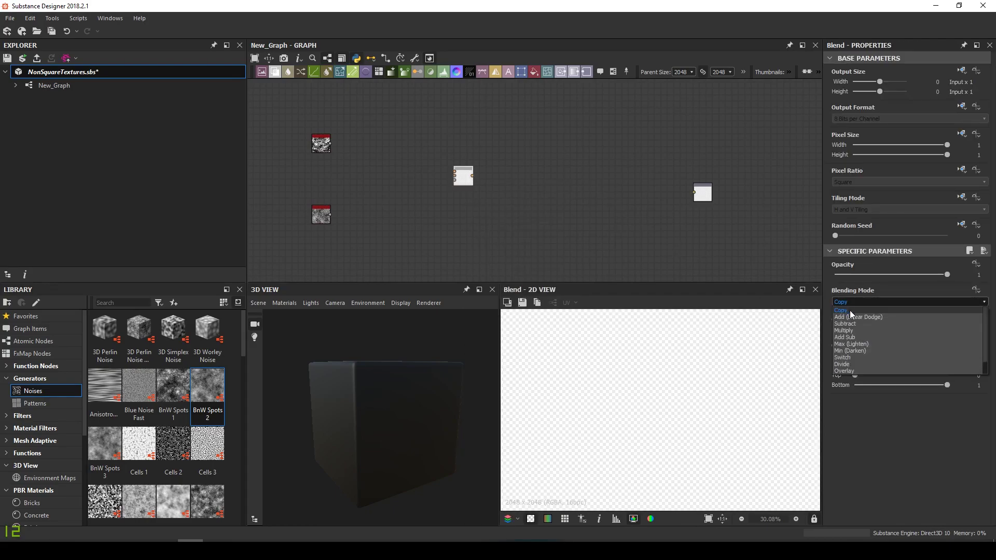
pyautogui.click(851, 344)
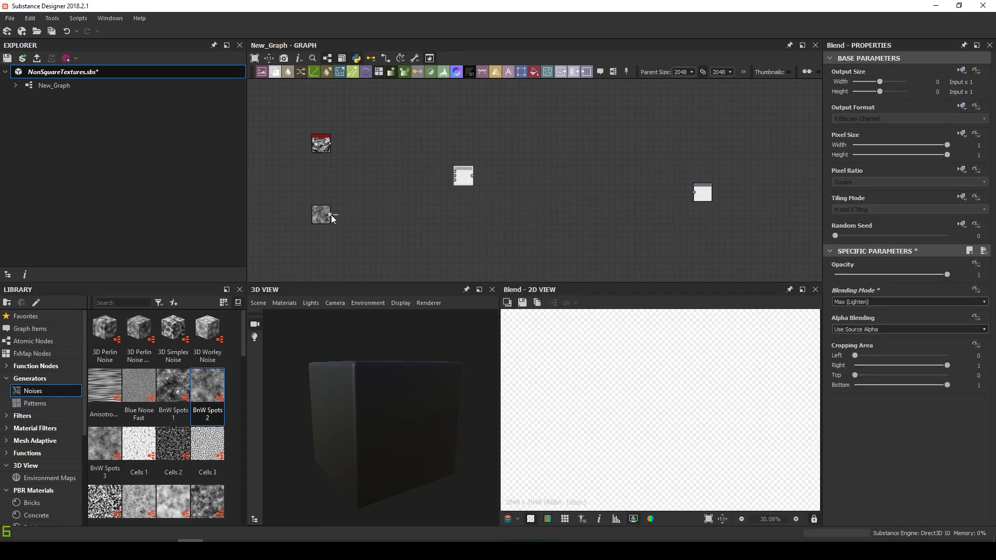
# Connect BnW Spots 2 into the Blend node and preview the spots and blended result
pyautogui.moveTo(331, 214); pyautogui.dragTo(319, 144)
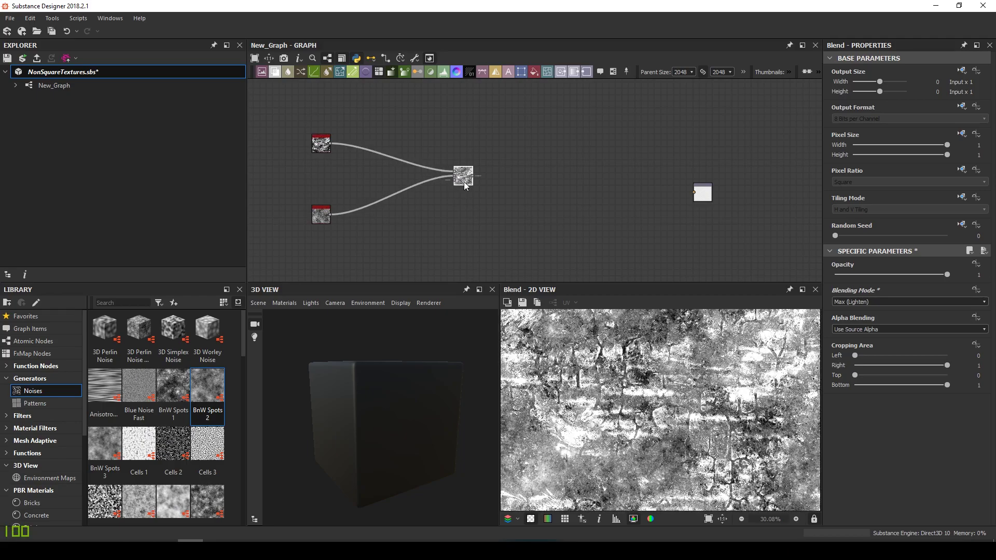
pyautogui.press('f')
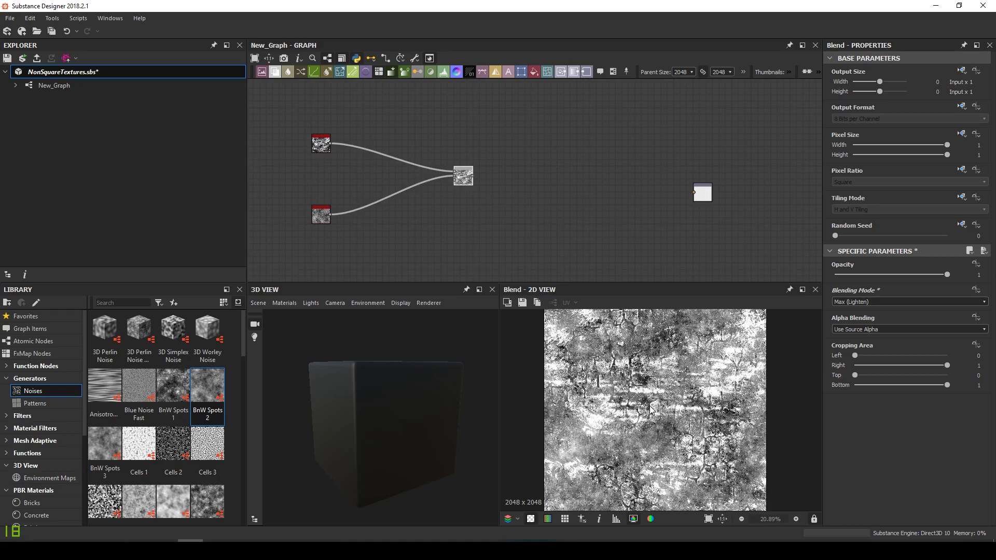
pyautogui.scroll(-2, 651, 409)
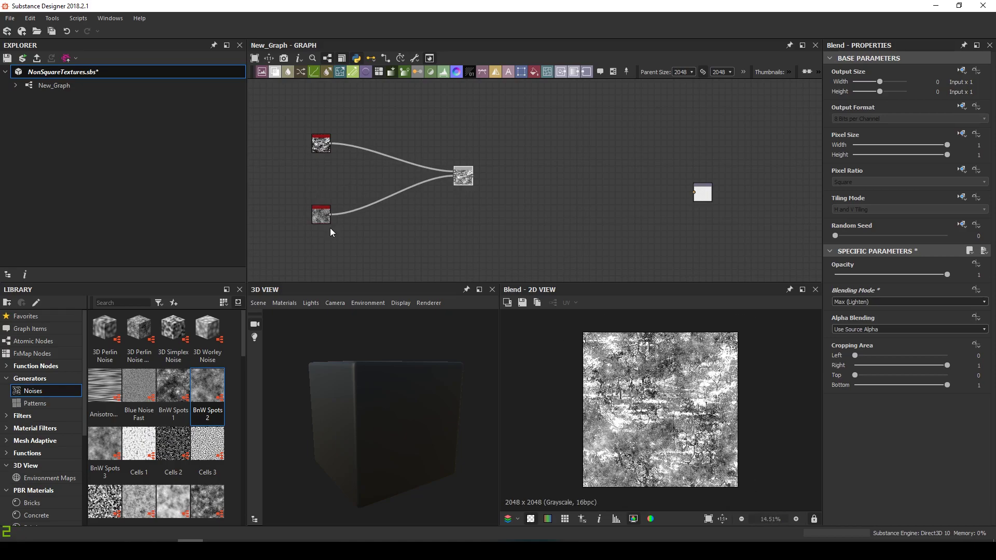
pyautogui.scroll(2, 331, 229)
pyautogui.doubleClick(313, 212)
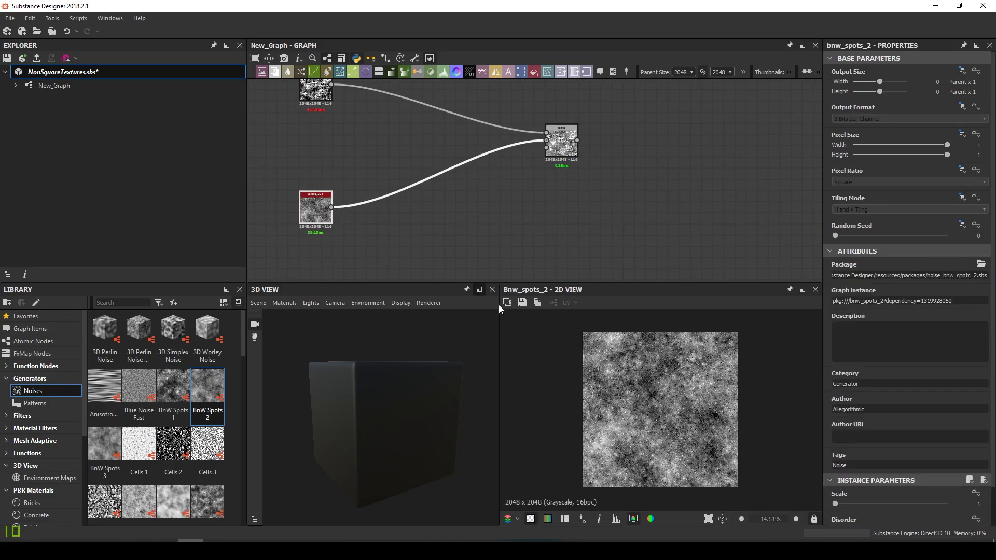
pyautogui.doubleClick(552, 151)
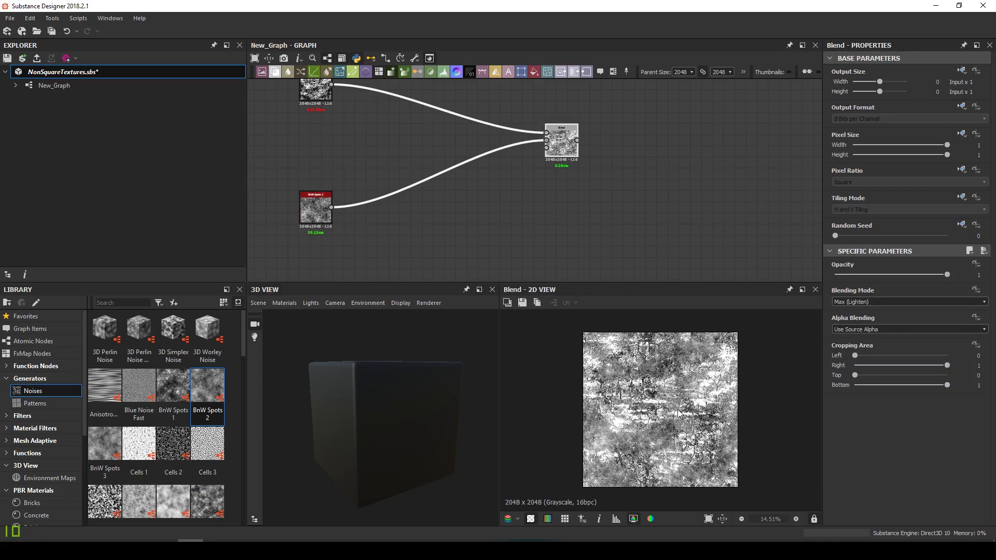
# Set the graph's output height to 1024 for a 2048x1024 strip and check the spots
pyautogui.scroll(-3, 606, 148)
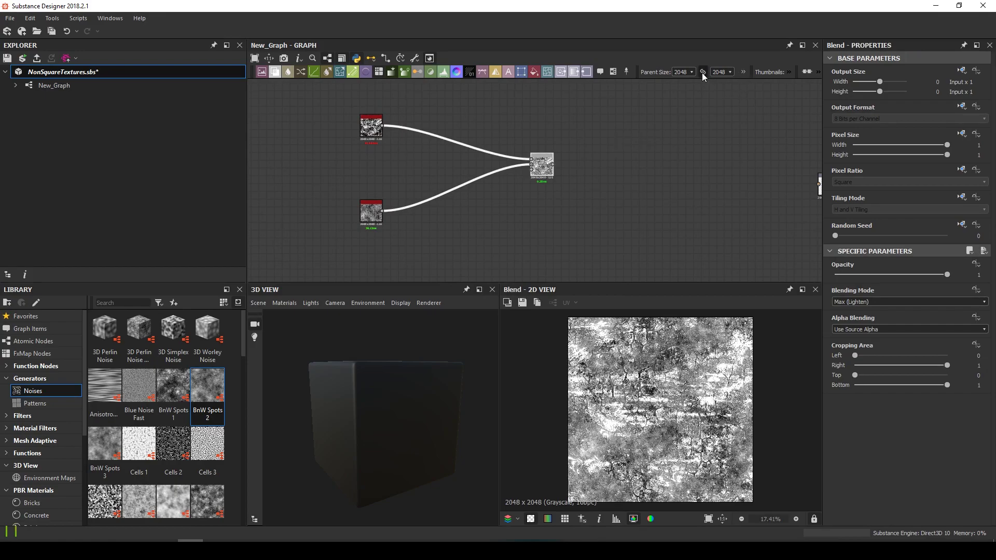
pyautogui.click(725, 73)
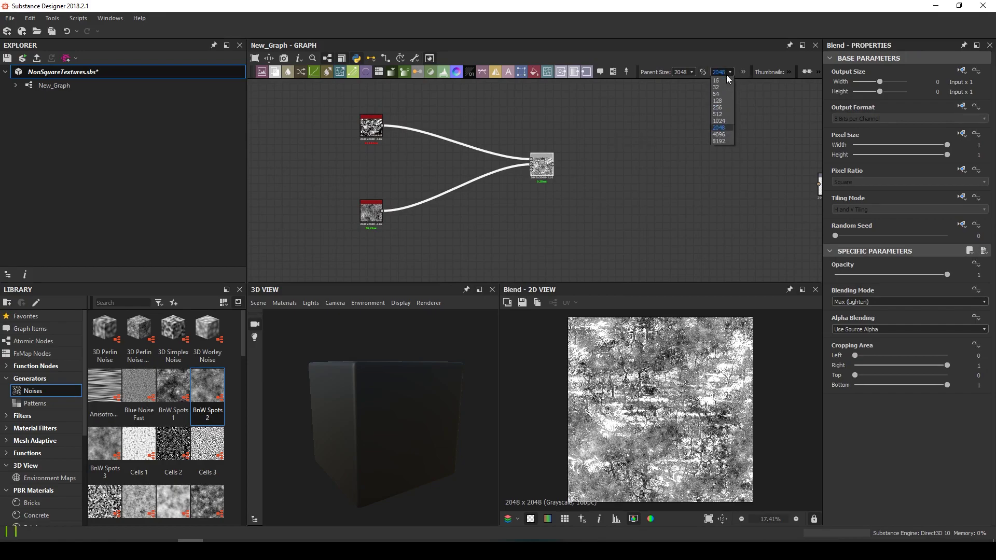
pyautogui.click(721, 122)
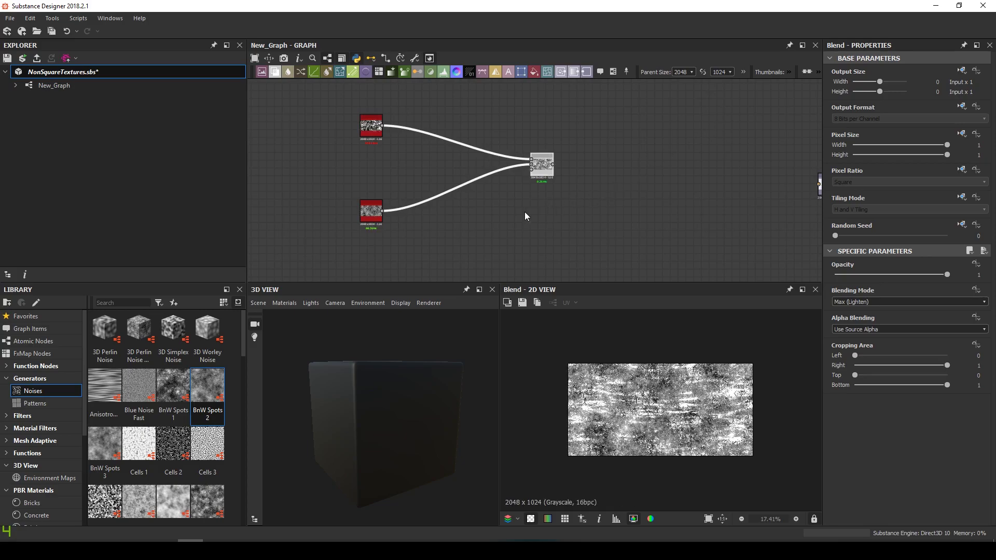
pyautogui.click(371, 212)
pyautogui.scroll(2, 651, 433)
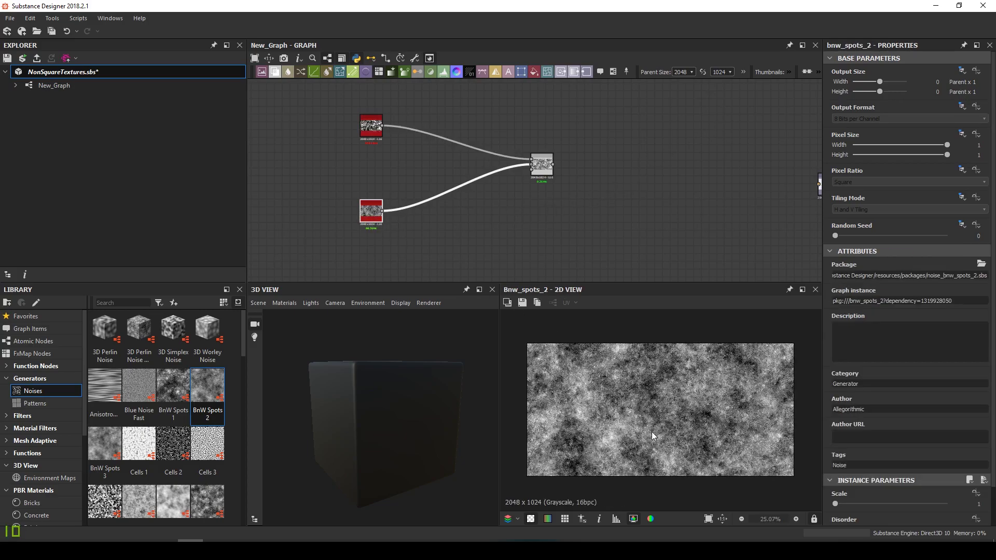
pyautogui.moveTo(542, 169); pyautogui.dragTo(567, 173)
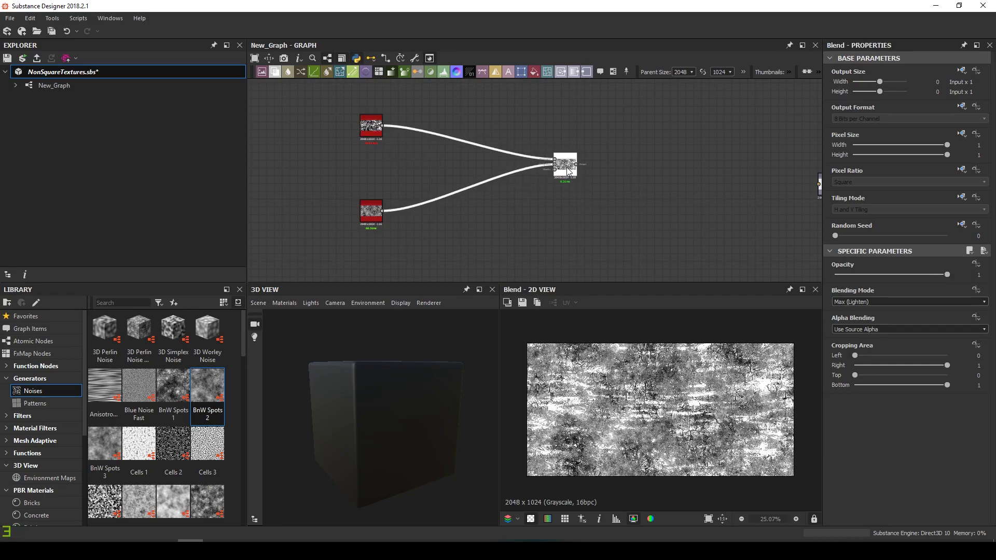
# Set the Blend node's Output Size Height to 1 (Input x 2) for a 2048x2048 result
pyautogui.scroll(4, 590, 171)
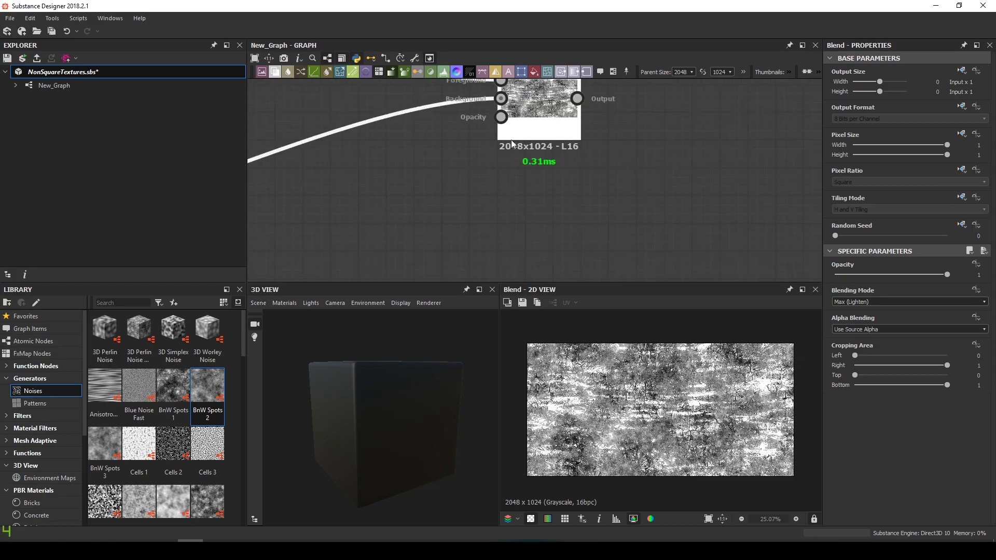
pyautogui.scroll(2, 576, 166)
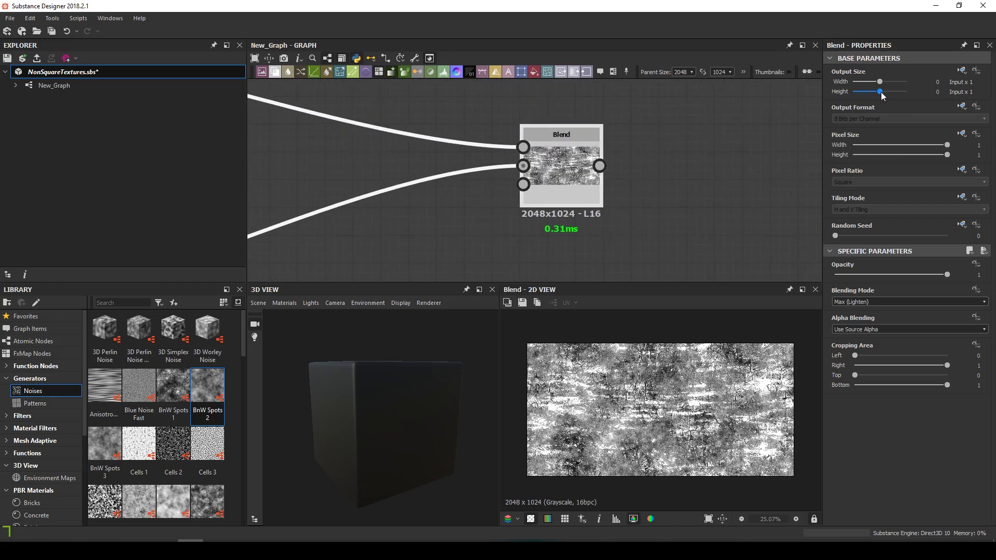
pyautogui.moveTo(880, 91); pyautogui.dragTo(884, 91)
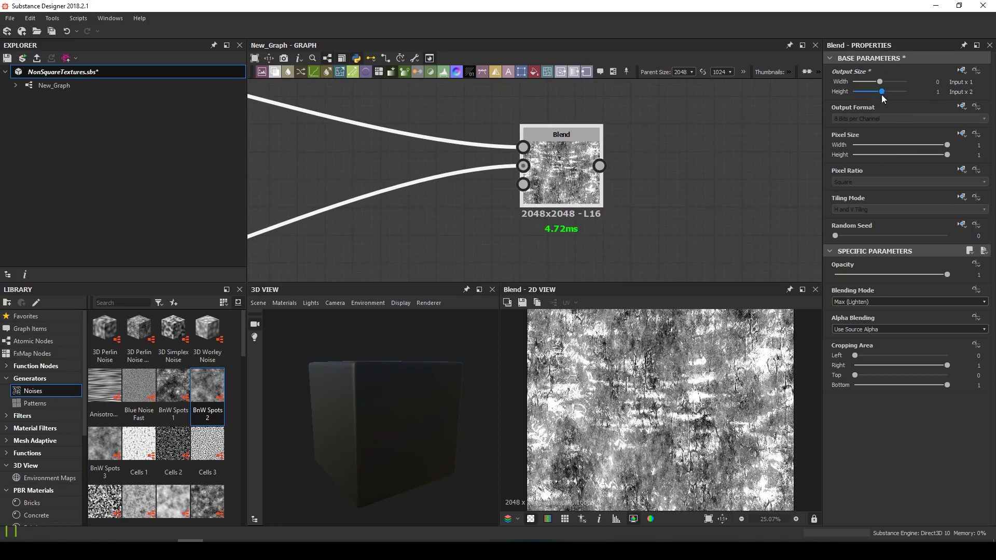
pyautogui.scroll(-2, 640, 389)
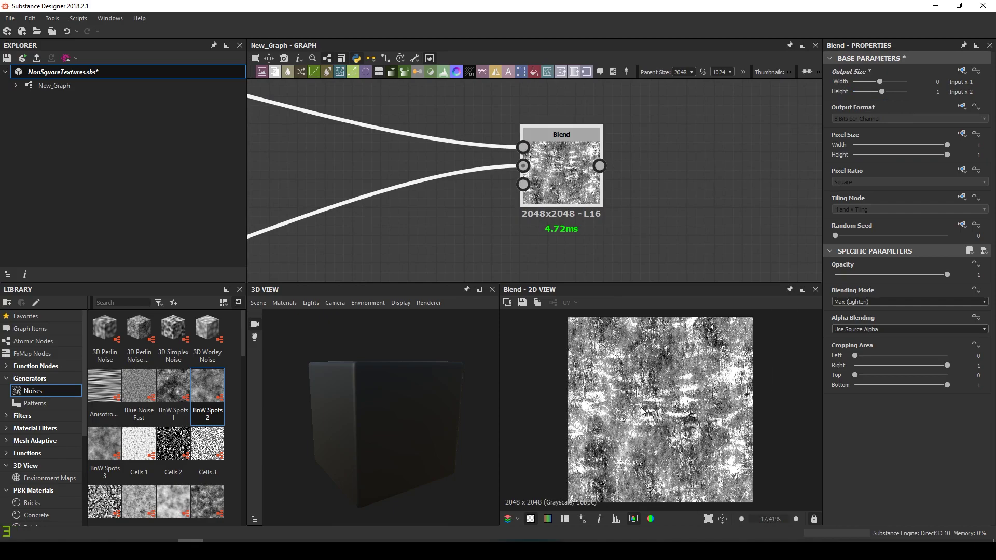
pyautogui.scroll(-3, 544, 217)
pyautogui.moveTo(544, 216)
pyautogui.mouseDown(button='middle')
pyautogui.moveTo(650, 178)
pyautogui.moveTo(541, 219)
pyautogui.mouseUp(button='middle')
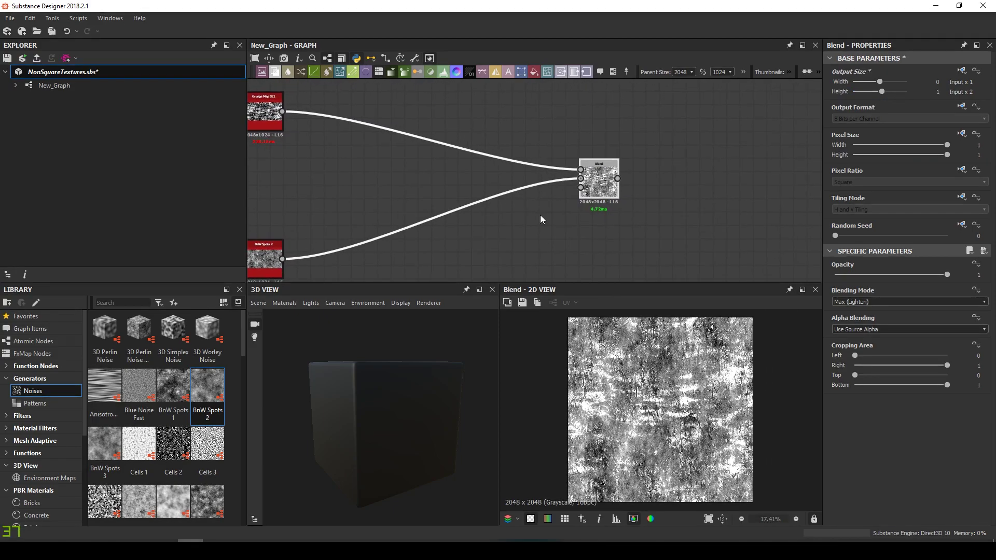
pyautogui.scroll(1, 668, 403)
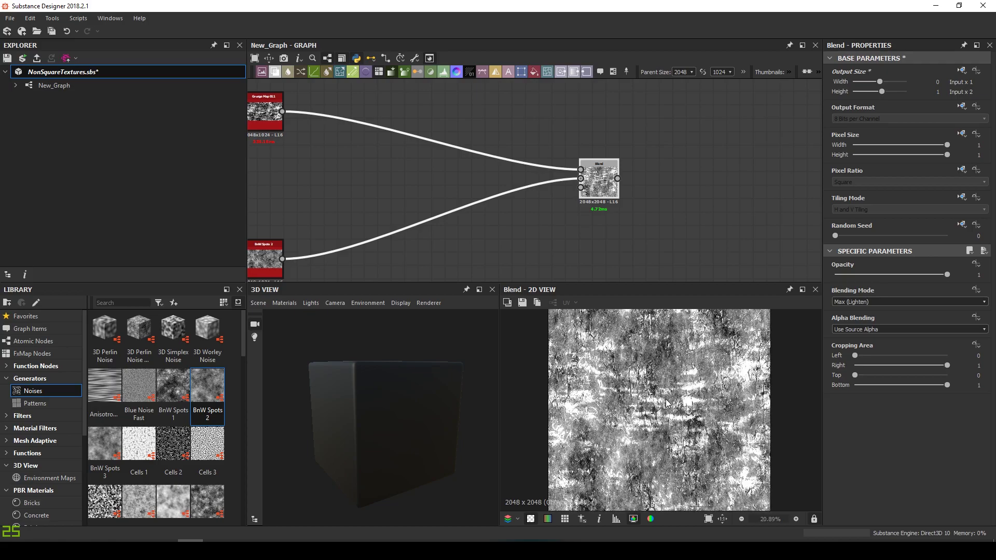
pyautogui.scroll(-1, 668, 403)
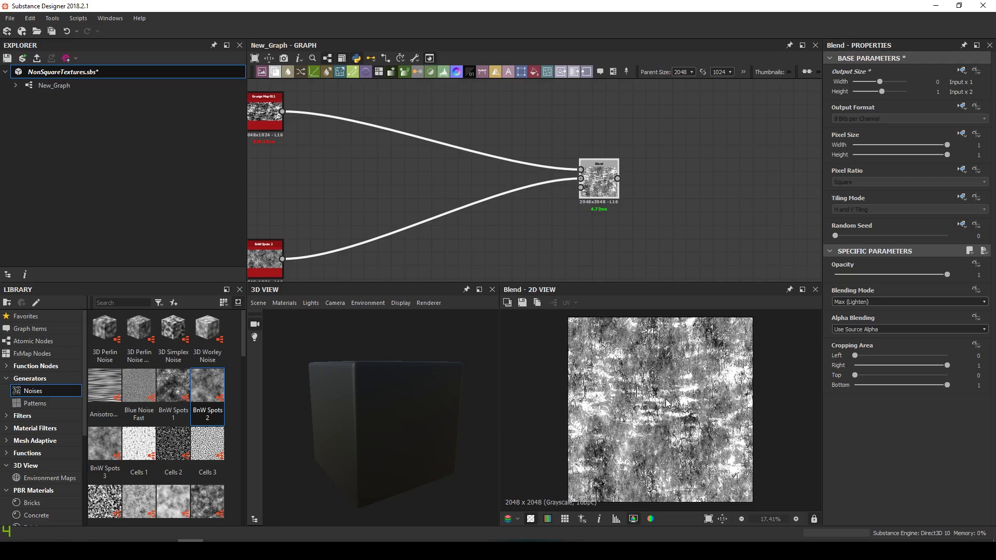
# Preview BnW Spots 2 alone and zoom in to examine its 2048x1024 edges
pyautogui.moveTo(477, 238); pyautogui.dragTo(540, 200, button='middle')
pyautogui.doubleClick(336, 223)
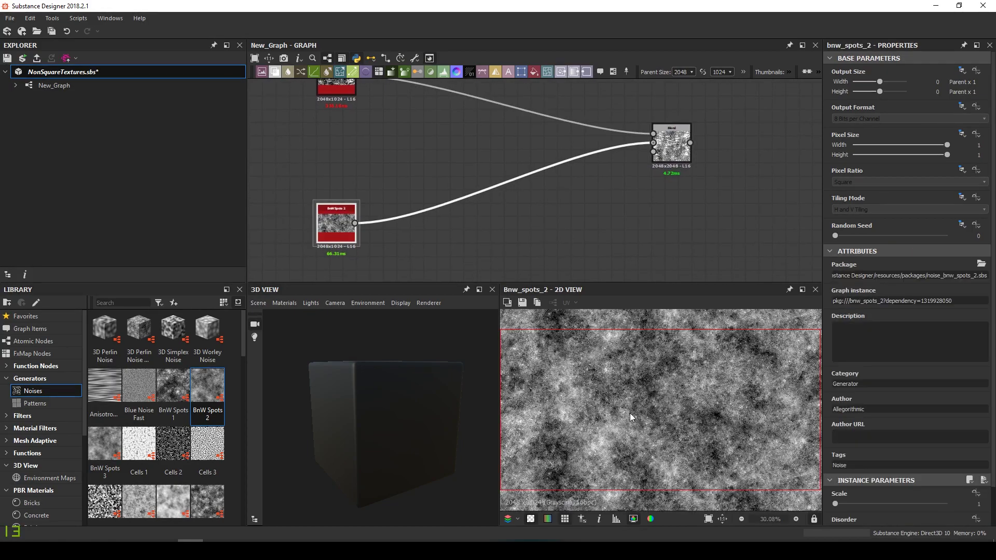
pyautogui.scroll(2, 578, 419)
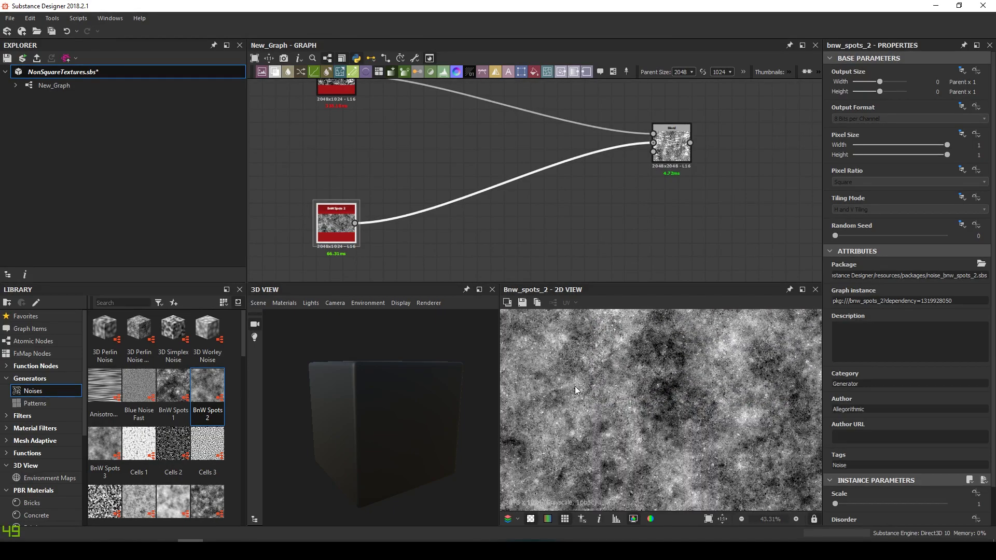
pyautogui.scroll(3, 590, 378)
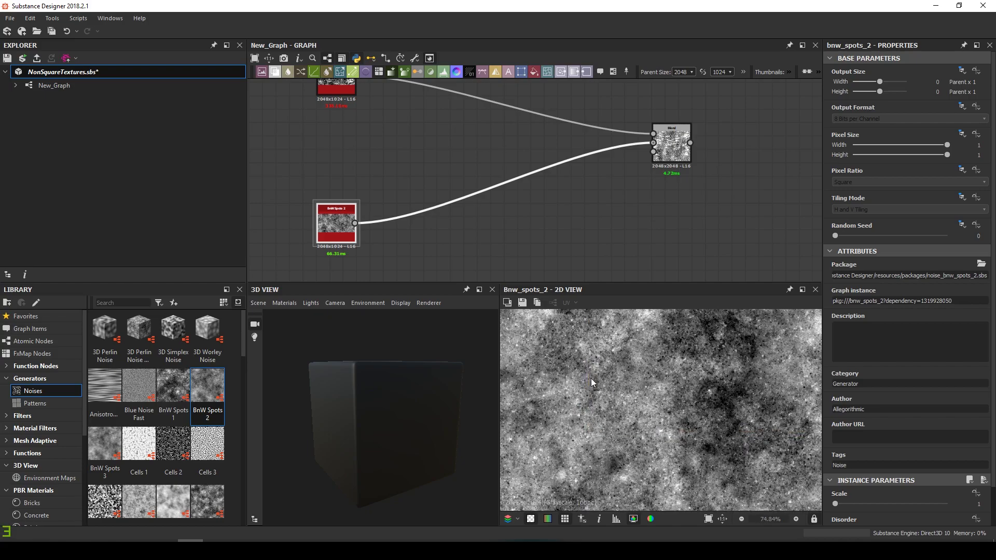
pyautogui.moveTo(641, 396); pyautogui.dragTo(577, 374, button='middle')
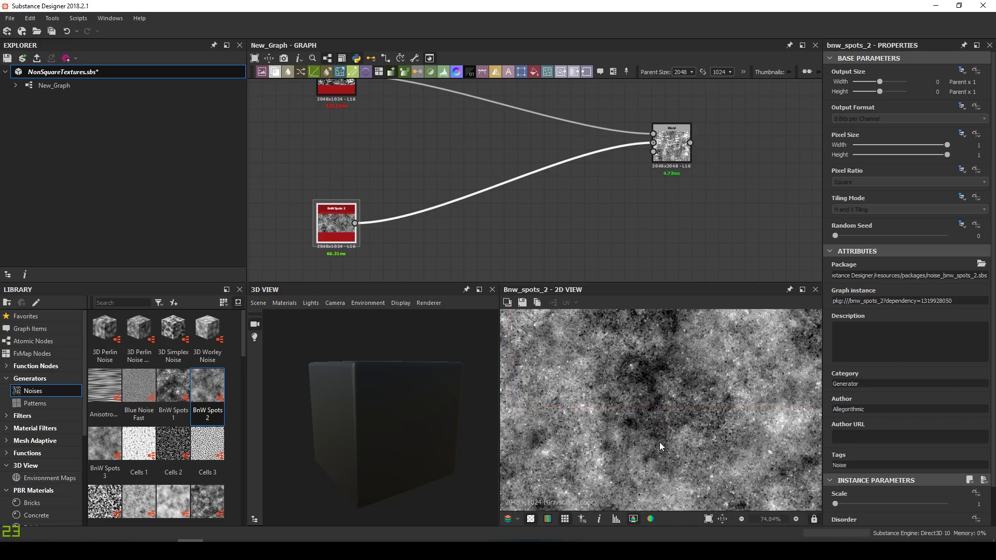
pyautogui.scroll(-6, 655, 385)
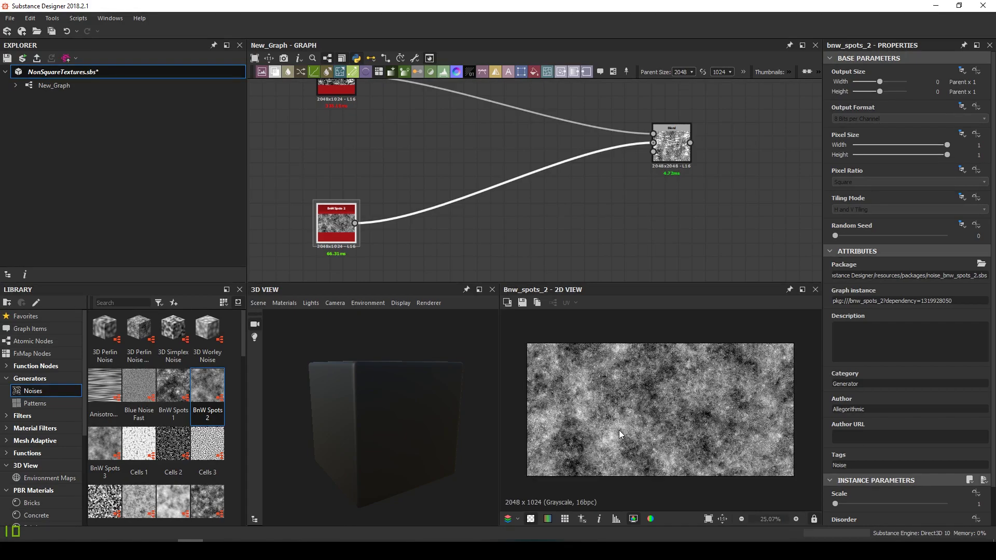
pyautogui.moveTo(562, 197); pyautogui.dragTo(565, 225, button='middle')
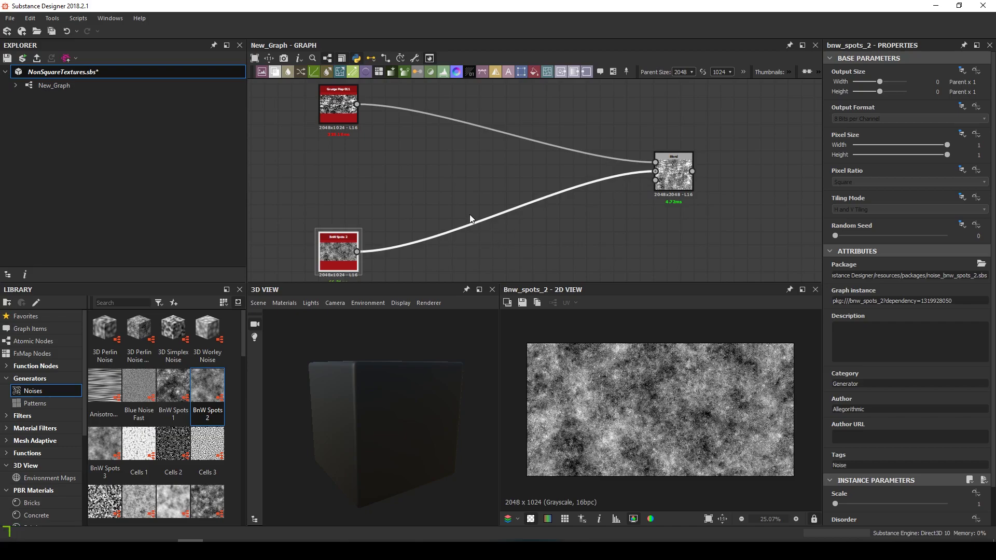
# Insert a Non-Square Transform Grayscale node on the grunge-to-Blend link
pyautogui.press('space')
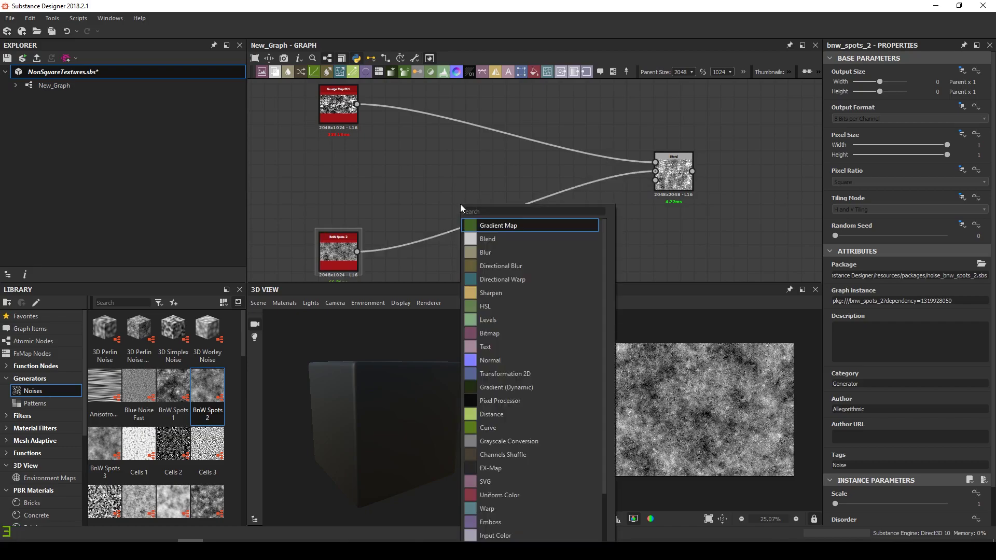
pyautogui.write('non')
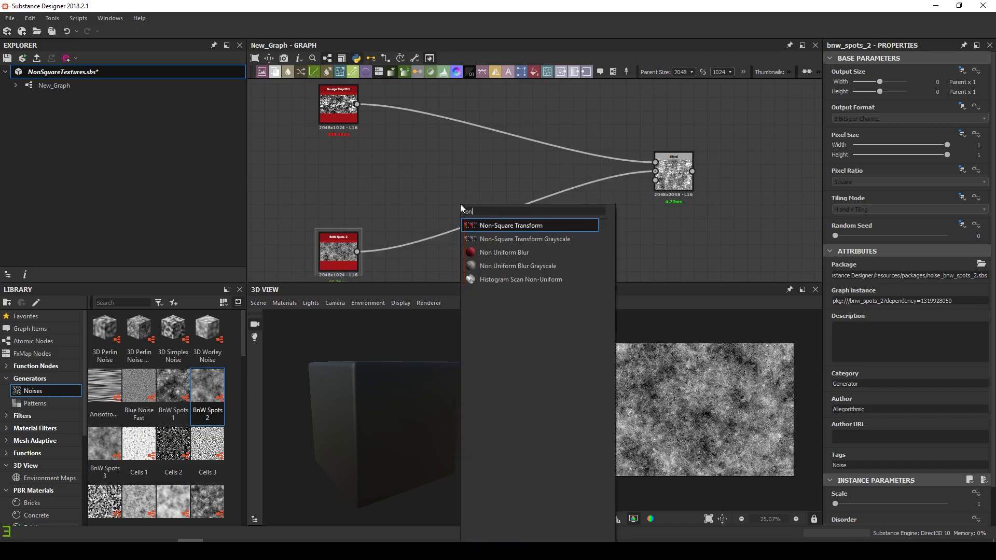
pyautogui.press('Down')
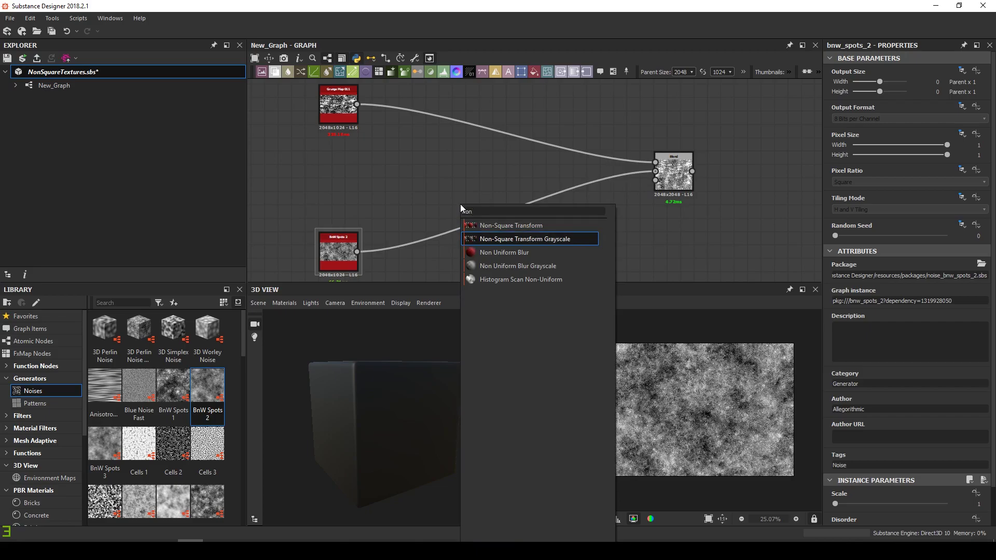
pyautogui.press('Return')
pyautogui.moveTo(460, 204); pyautogui.dragTo(474, 133)
# Duplicate it onto the spots-to-Blend link and feed each noise into its transform
pyautogui.hotkey('ctrl', 'd')
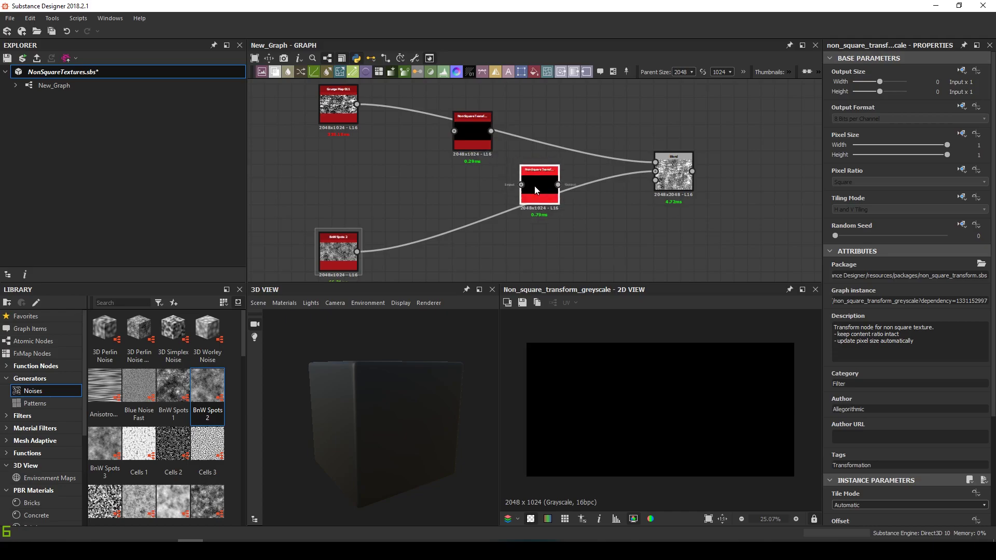
pyautogui.moveTo(522, 185); pyautogui.dragTo(465, 218)
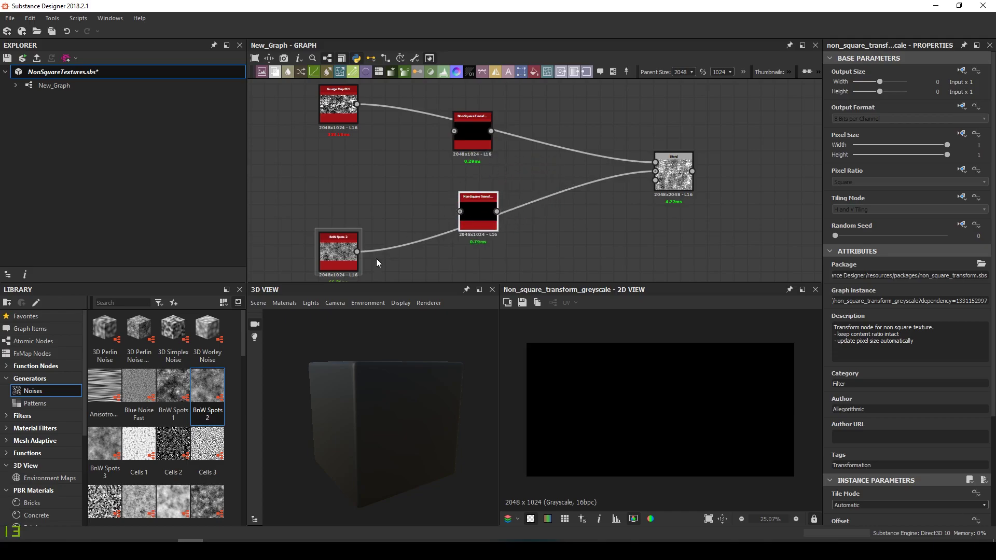
pyautogui.moveTo(357, 251); pyautogui.dragTo(460, 212)
pyautogui.moveTo(456, 133); pyautogui.dragTo(357, 104)
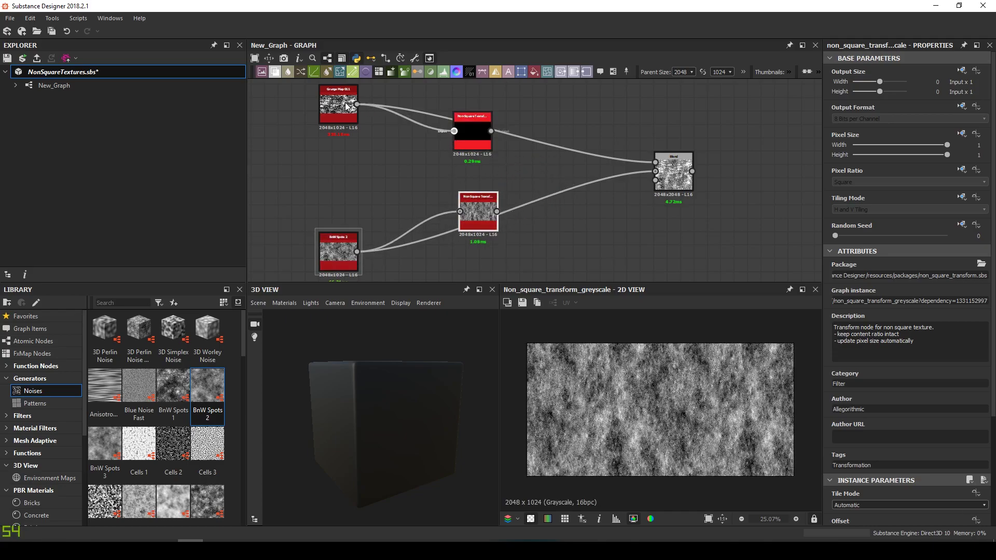
# Connect the upper transform to Blend and set its Tiling Mode to Absolute, No Tiling
pyautogui.moveTo(490, 133); pyautogui.dragTo(662, 163)
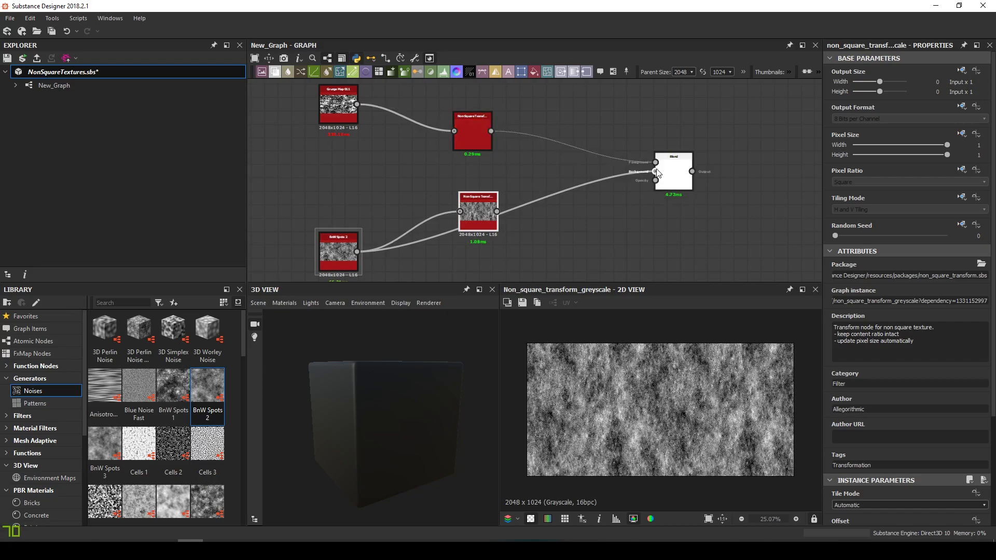
pyautogui.doubleClick(478, 131)
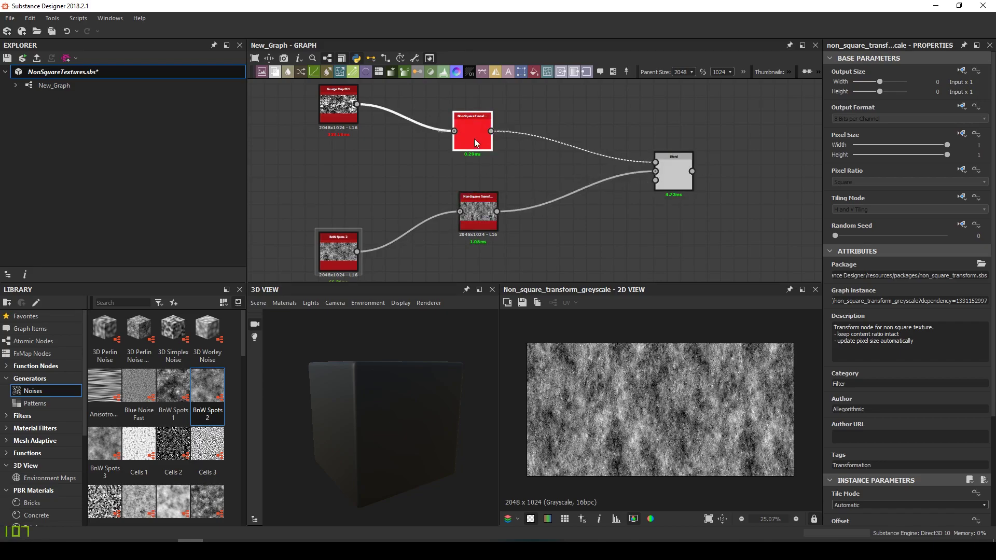
pyautogui.click(962, 198)
pyautogui.click(945, 236)
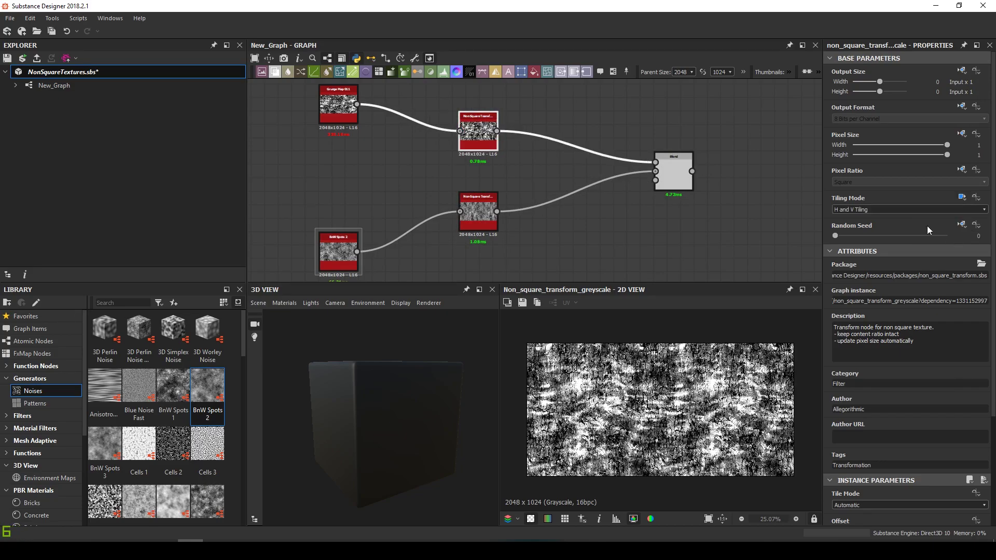
pyautogui.click(880, 211)
pyautogui.click(871, 217)
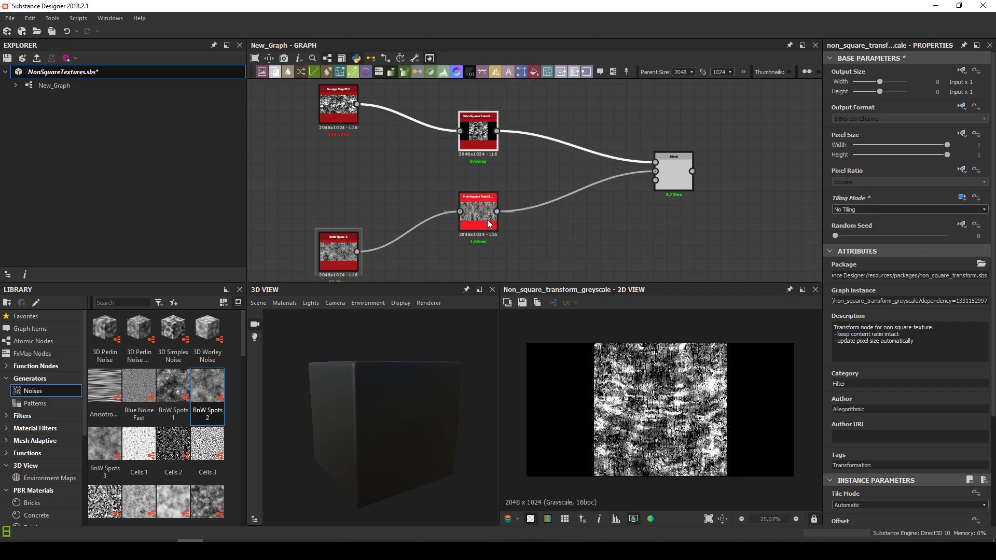
# Replace the lower transform with a No Tiling copy fed by BnW Spots 2
pyautogui.hotkey('ctrl', 'd')
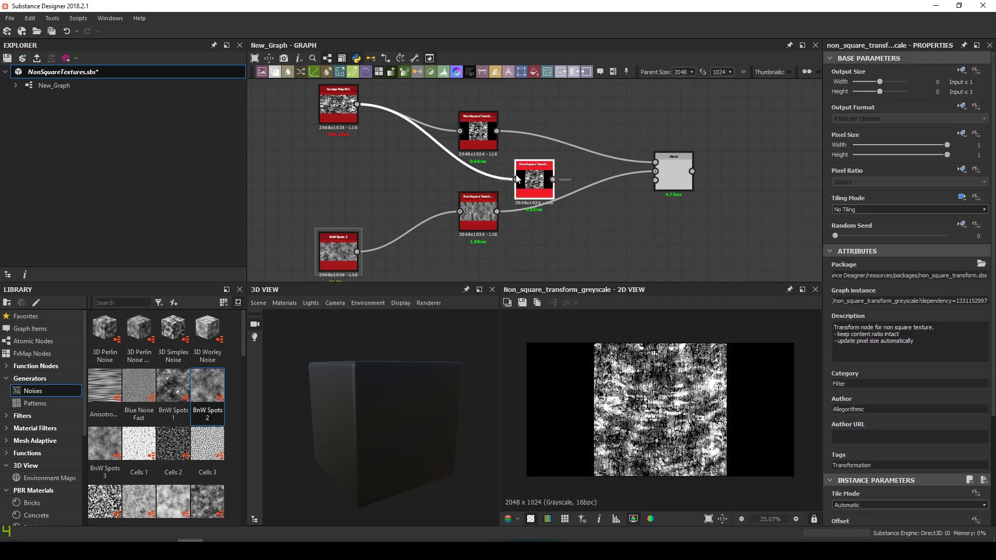
pyautogui.moveTo(542, 180); pyautogui.dragTo(655, 171)
pyautogui.click(483, 223)
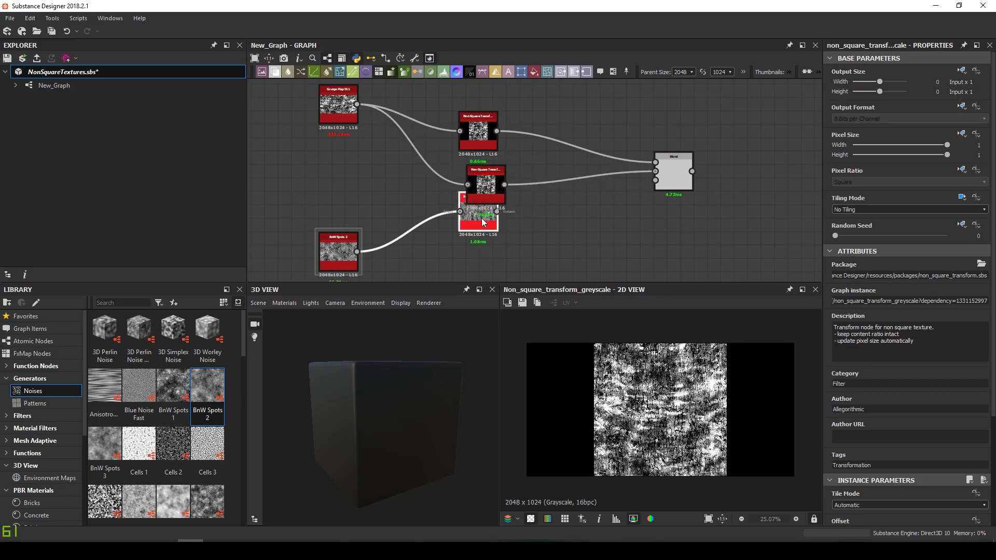
pyautogui.press('Delete')
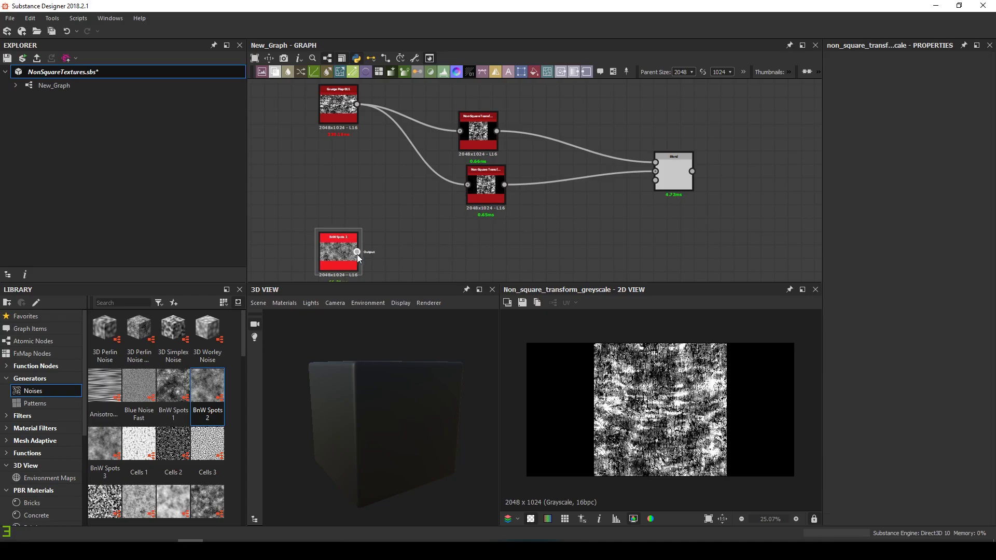
pyautogui.moveTo(357, 252); pyautogui.dragTo(472, 205)
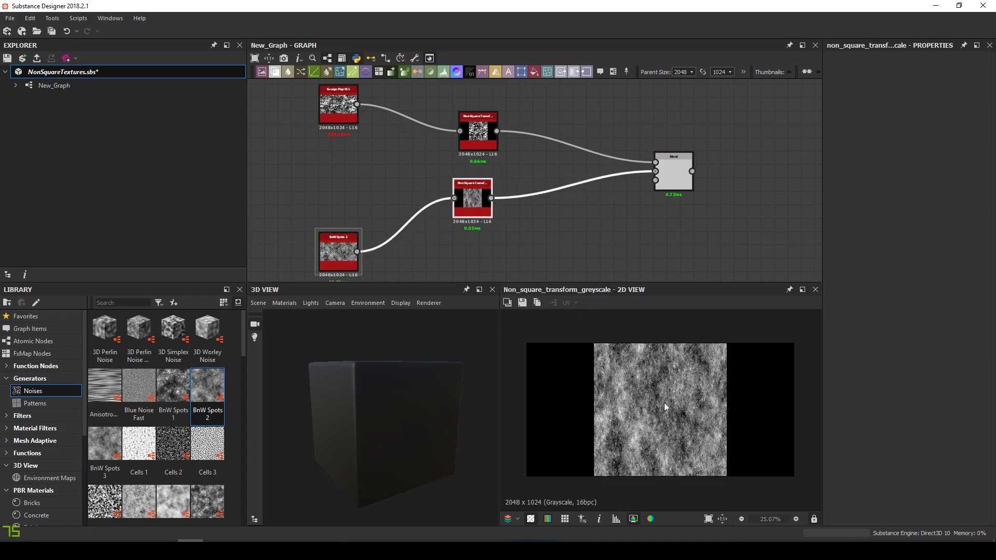
# Set Tile Mode to Manual on both the upper and lower Non-Square Transform nodes
pyautogui.doubleClick(478, 131)
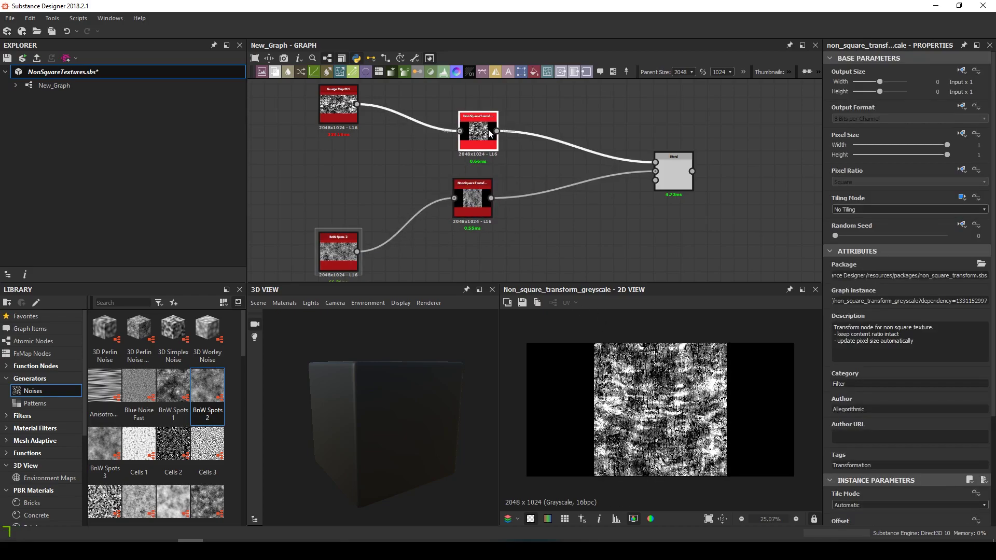
pyautogui.scroll(-3, 914, 414)
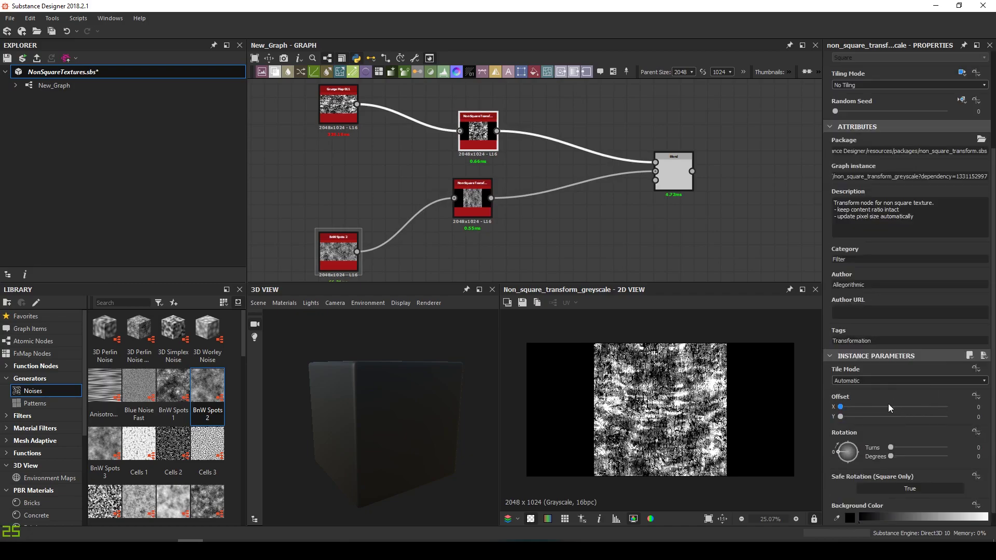
pyautogui.click(877, 365)
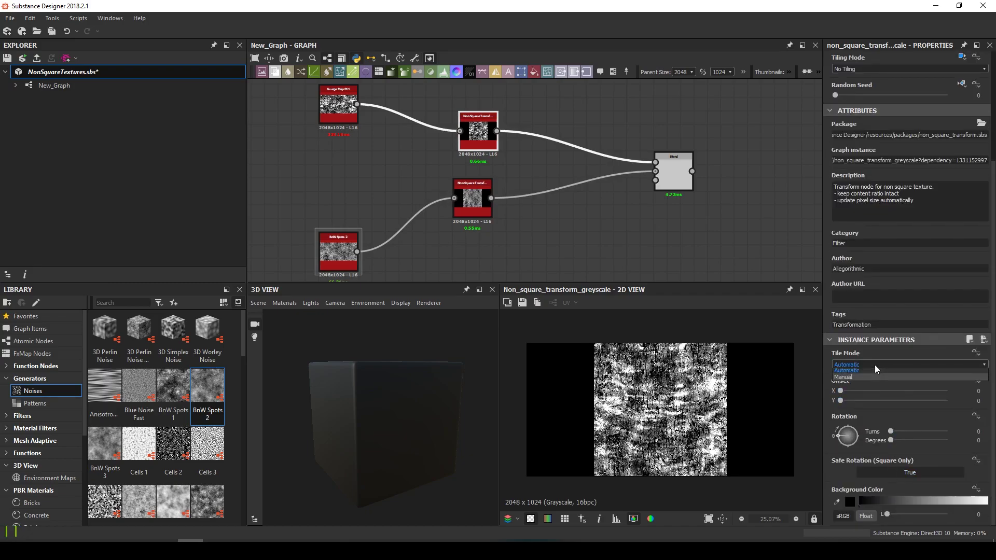
pyautogui.click(854, 381)
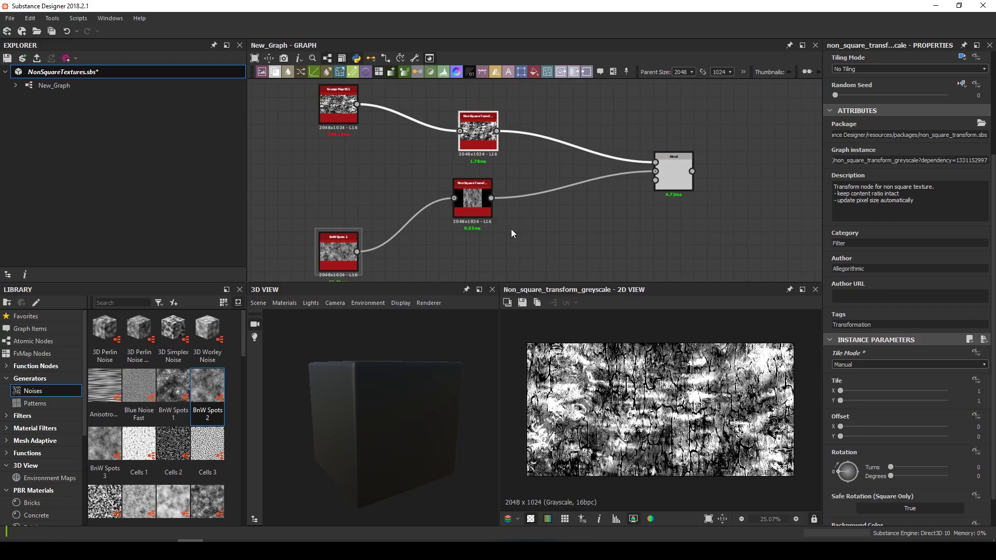
pyautogui.moveTo(479, 213); pyautogui.dragTo(487, 219)
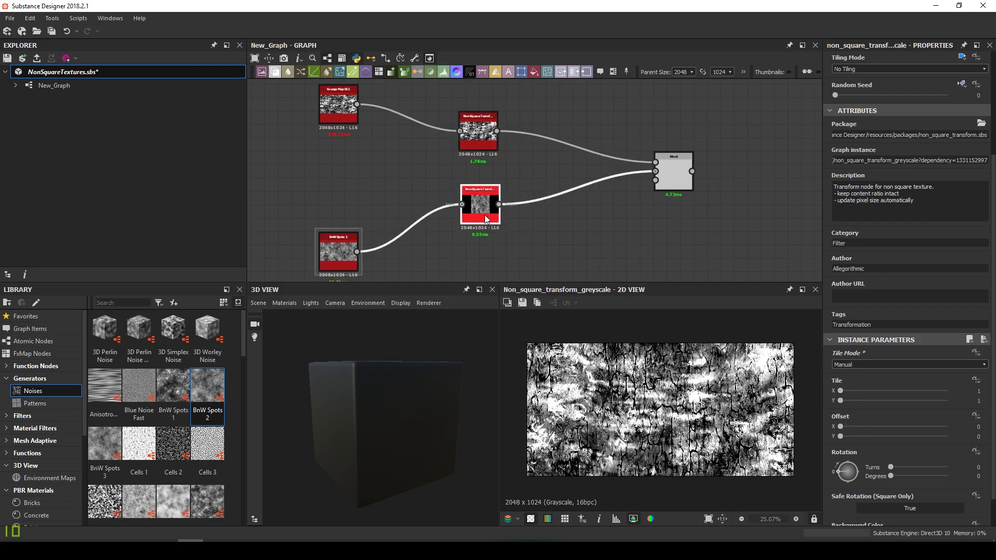
pyautogui.hotkey('ctrl', 'z')
pyautogui.click(846, 367)
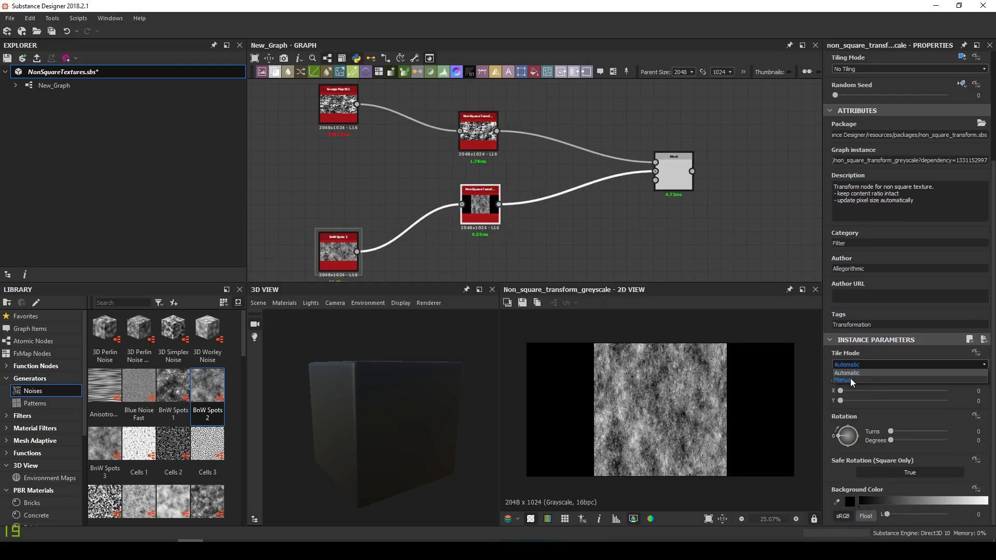
pyautogui.click(851, 379)
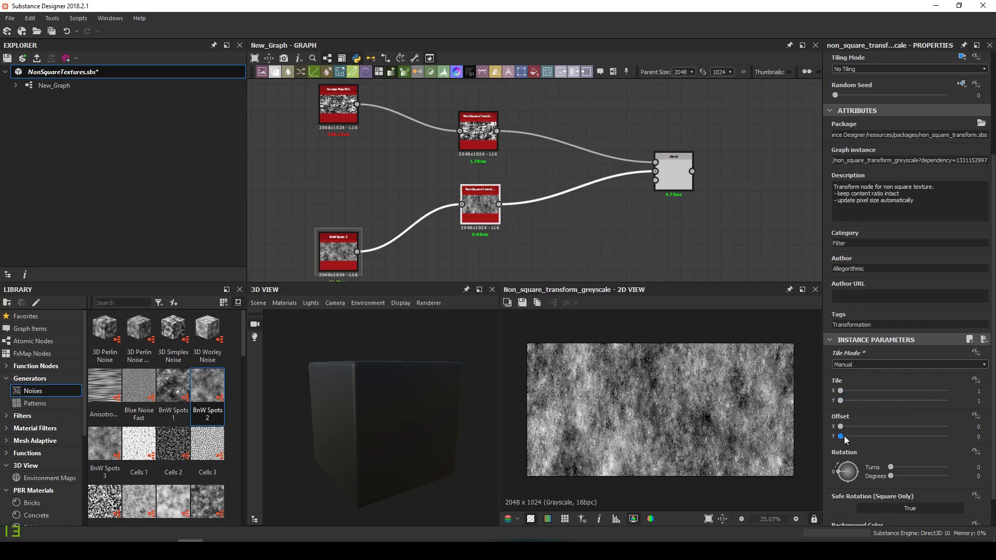
# Set the lower spots transform's Offset Y to -0.5
pyautogui.click(979, 437)
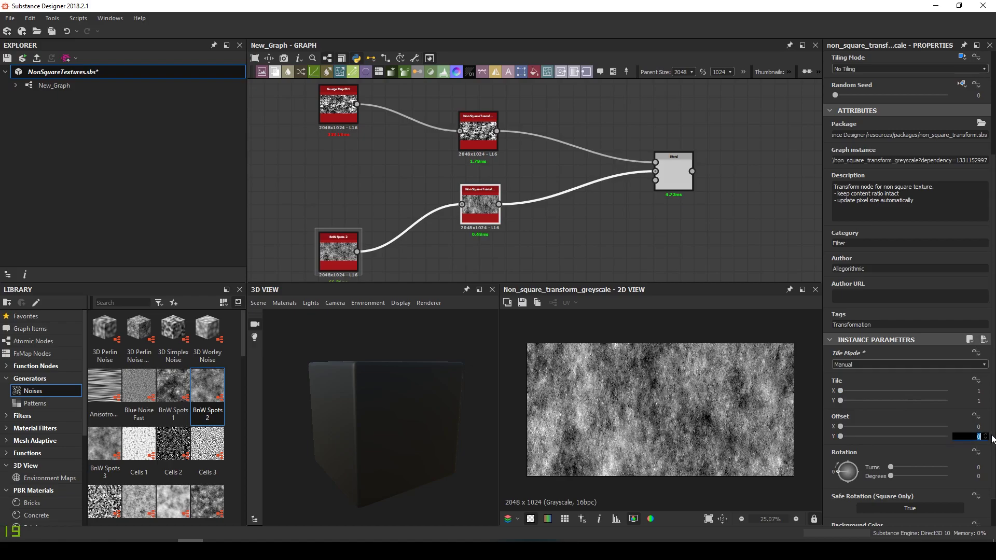
pyautogui.write('-.5')
pyautogui.press('Return')
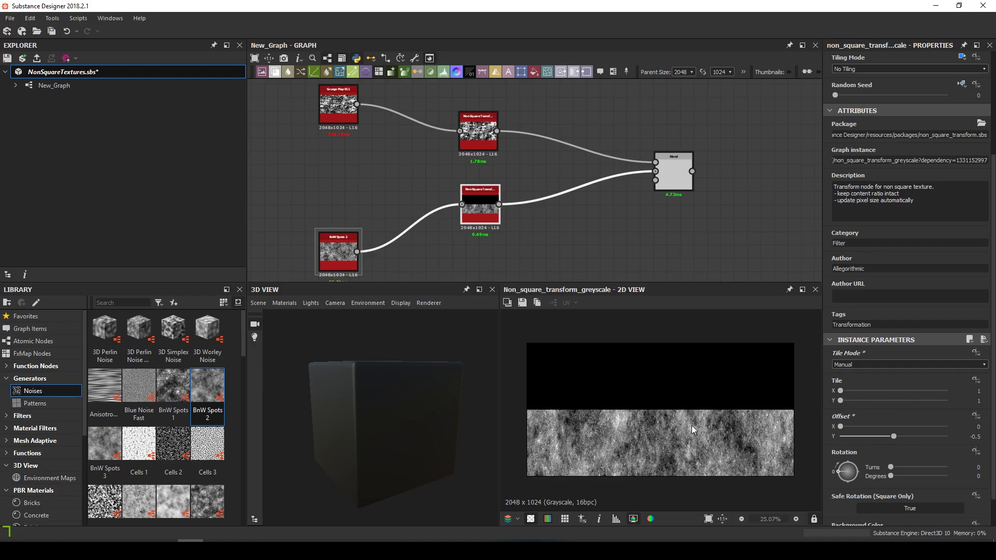
# Set the upper grunge transform's Offset Y to 0.5 and view the combined Blend output
pyautogui.click(477, 129)
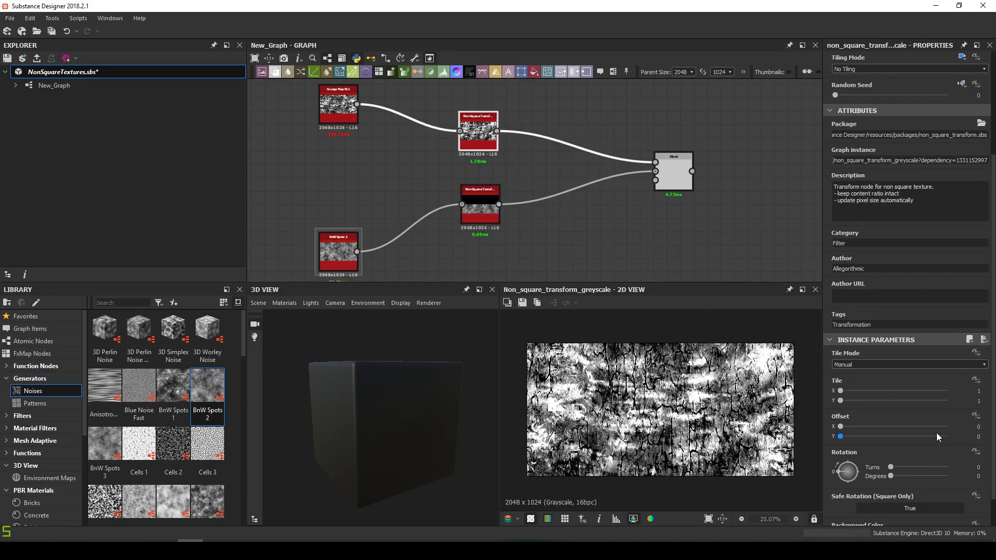
pyautogui.click(978, 437)
pyautogui.write('0.5')
pyautogui.press('Return')
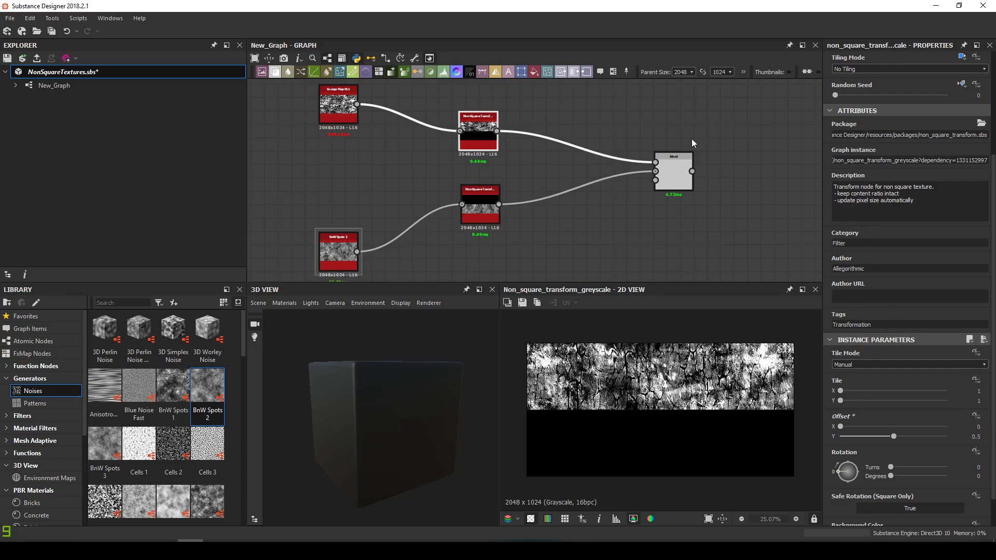
pyautogui.doubleClick(673, 187)
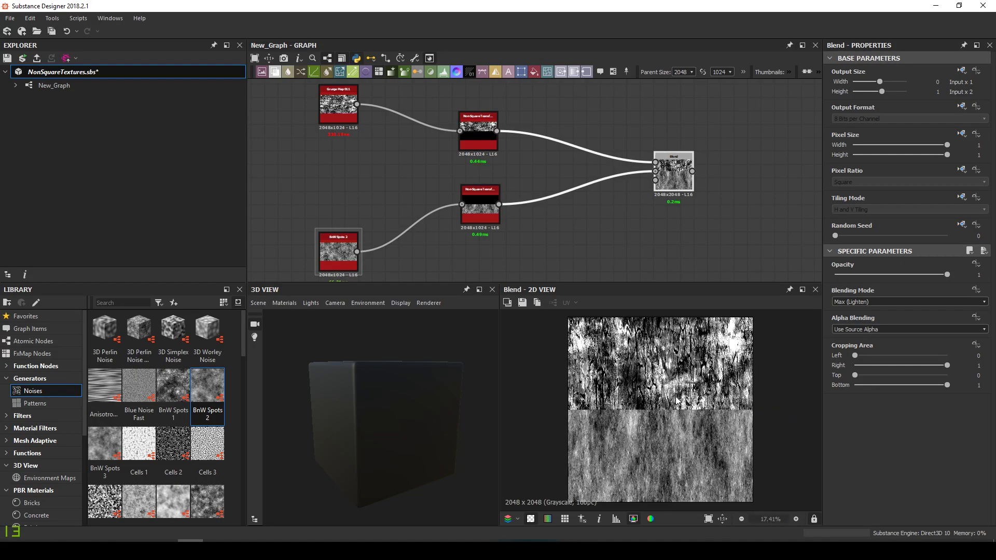
# Preview the Grunge Map, BnW Spots 2, upper transform and Blend outputs, then show the upper transform's properties
pyautogui.moveTo(513, 216); pyautogui.dragTo(545, 204, button='middle')
pyautogui.click(394, 96)
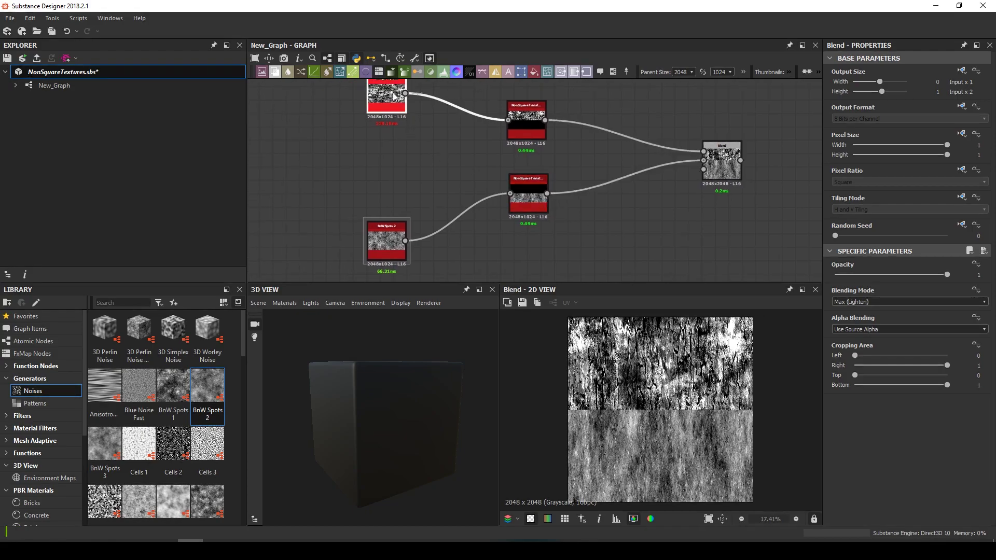
pyautogui.click(396, 248)
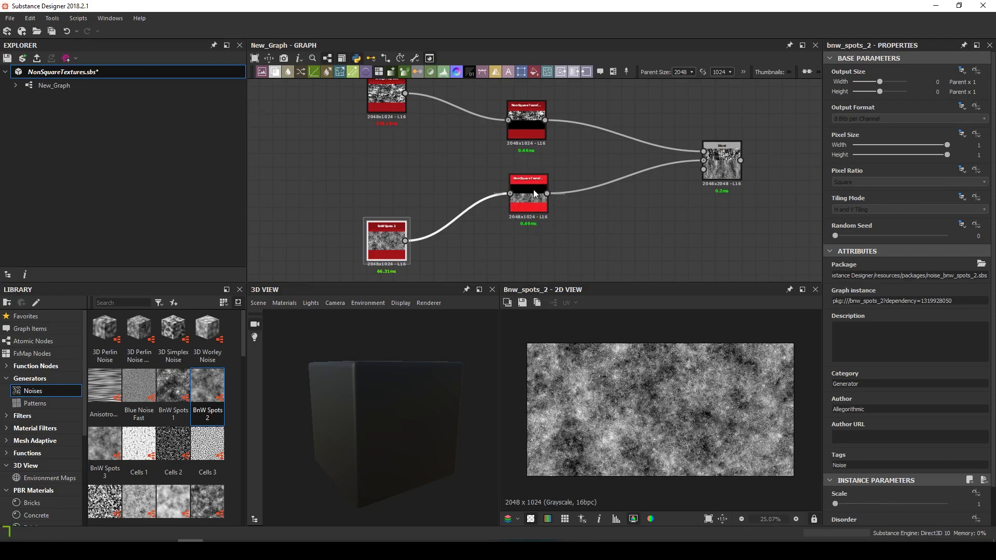
pyautogui.click(527, 125)
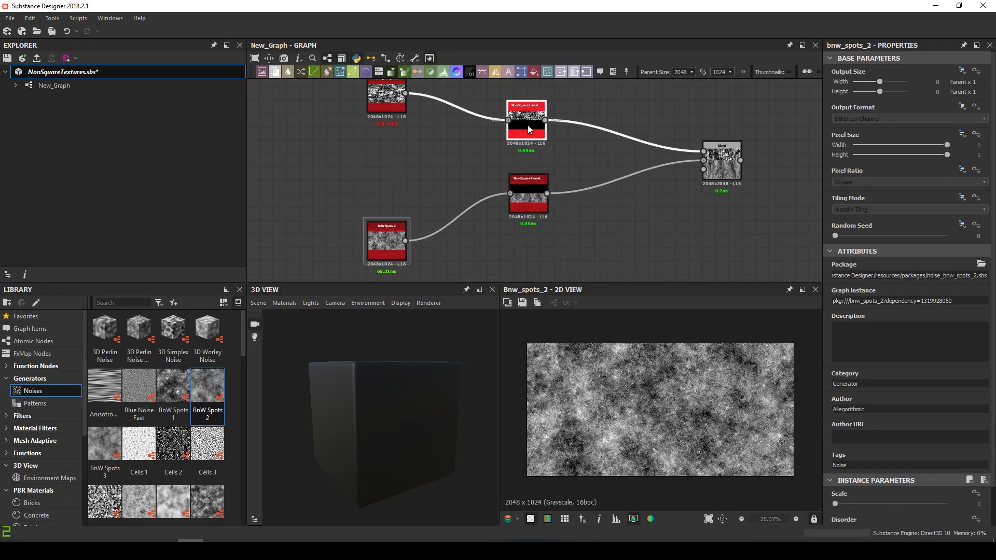
pyautogui.click(731, 163)
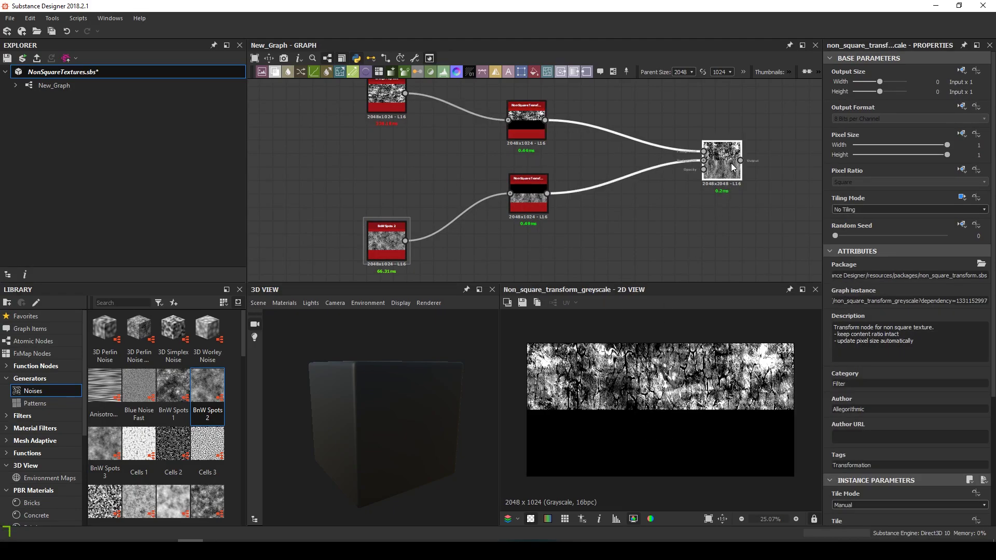
pyautogui.click(529, 121)
pyautogui.scroll(-4, 946, 444)
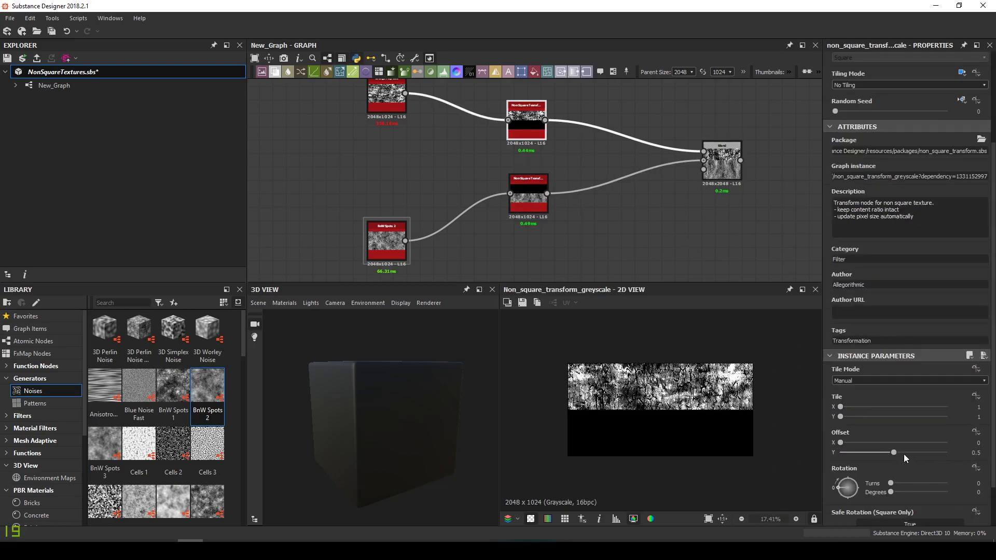
# Set Tile Y to 4 on the grunge and spots Non-Square Transforms and view the Blend
pyautogui.doubleClick(979, 417)
pyautogui.press('Tab')
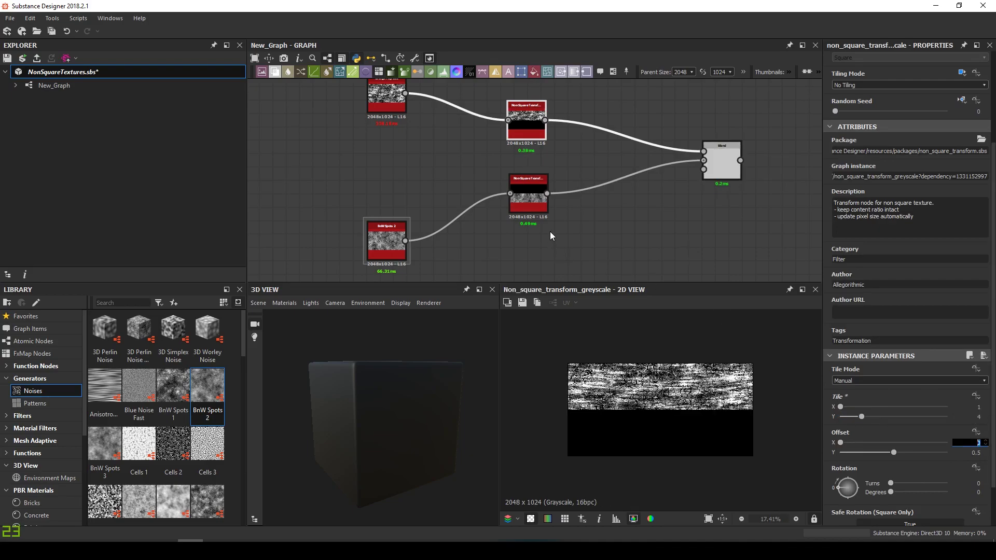
pyautogui.click(534, 200)
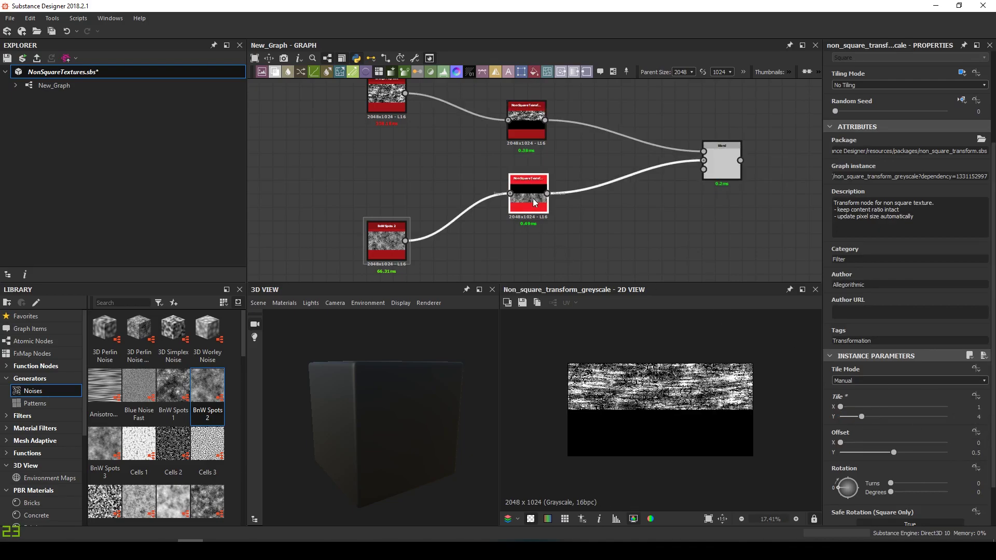
pyautogui.click(973, 416)
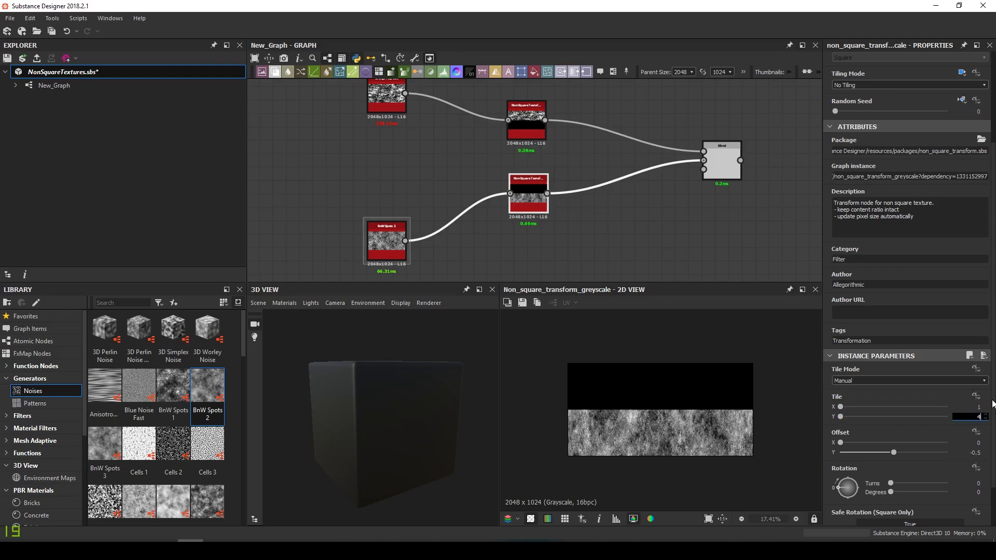
pyautogui.write('4')
pyautogui.press('Return')
pyautogui.click(729, 172)
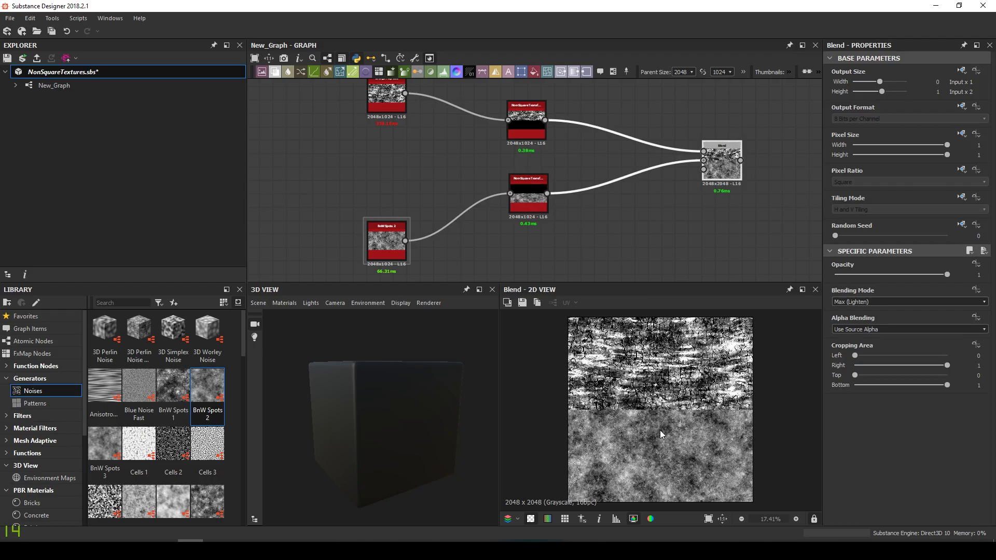
pyautogui.press('t')
pyautogui.scroll(-2, 680, 452)
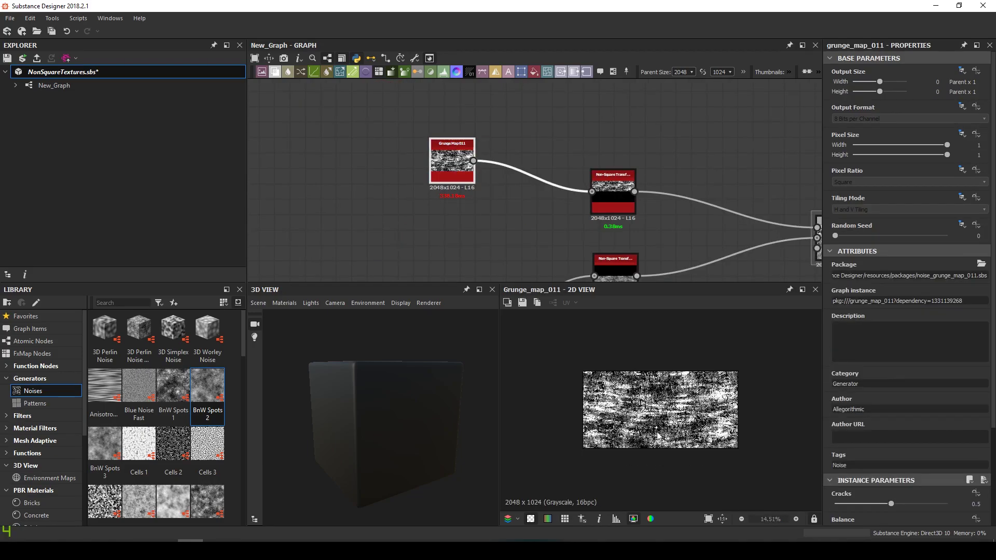
pyautogui.press('f')
pyautogui.moveTo(693, 223); pyautogui.dragTo(558, 194, button='middle')
pyautogui.click(632, 212)
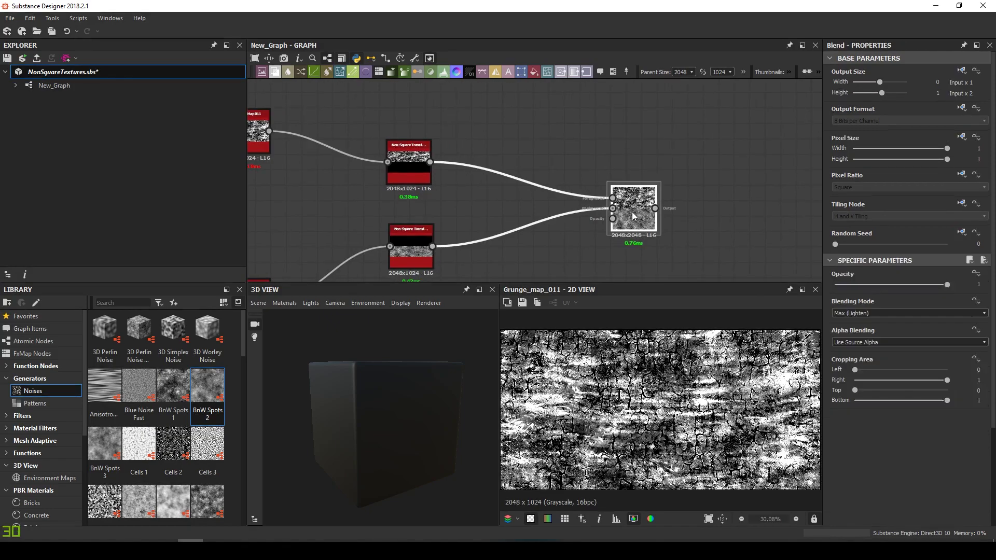
pyautogui.doubleClick(632, 211)
pyautogui.moveTo(301, 143); pyautogui.dragTo(507, 215, button='middle')
pyautogui.scroll(3, 458, 167)
pyautogui.scroll(3, 478, 158)
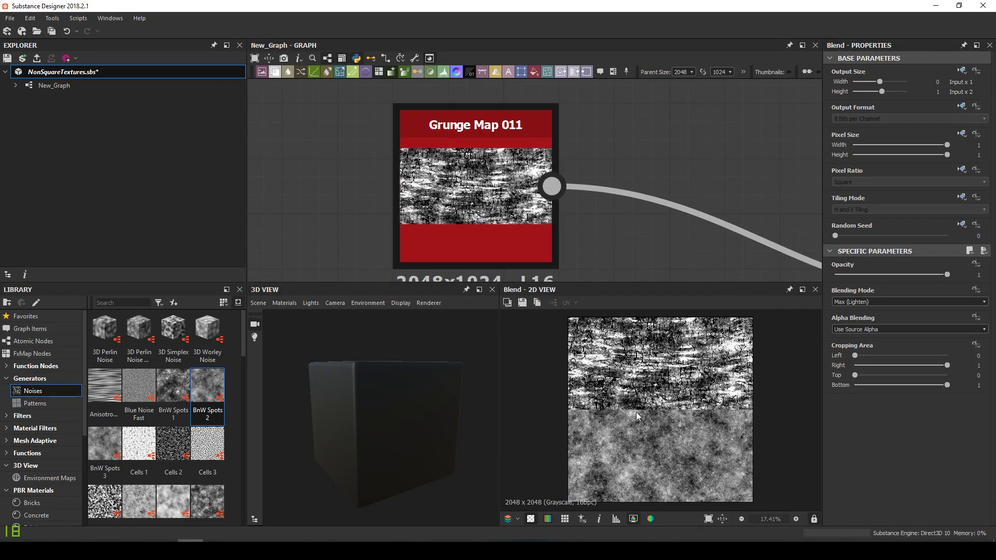
pyautogui.scroll(1, 613, 413)
pyautogui.scroll(-5, 597, 207)
pyautogui.scroll(2, 575, 157)
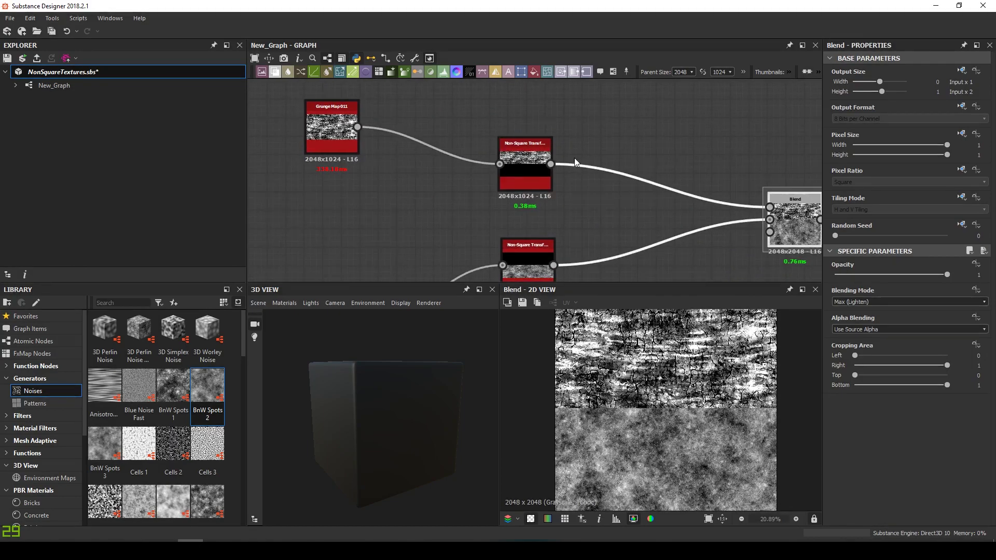
pyautogui.scroll(-2, 631, 195)
pyautogui.moveTo(630, 195); pyautogui.dragTo(605, 169, button='middle')
pyautogui.moveTo(614, 172); pyautogui.dragTo(606, 172)
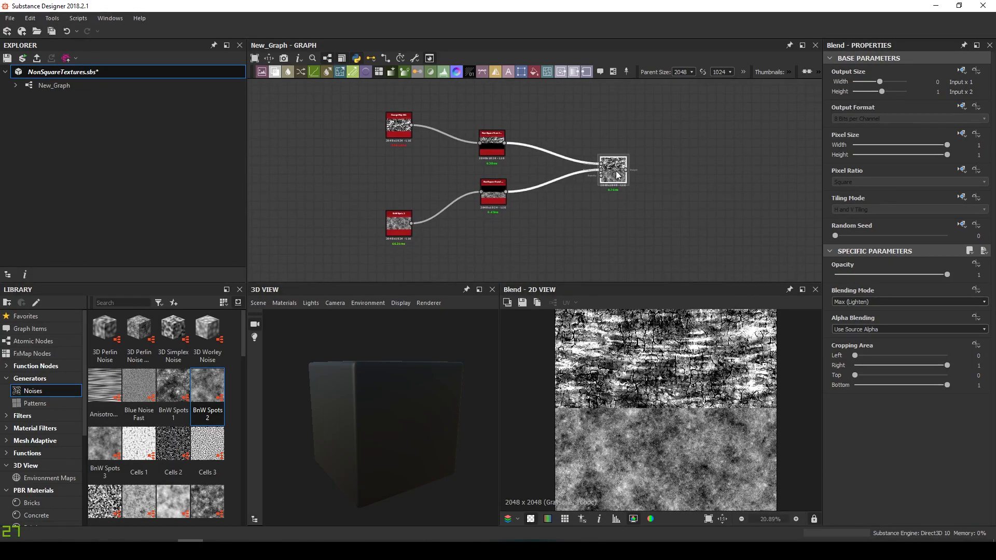
pyautogui.scroll(2, 617, 175)
pyautogui.scroll(-1, 667, 420)
pyautogui.press('t')
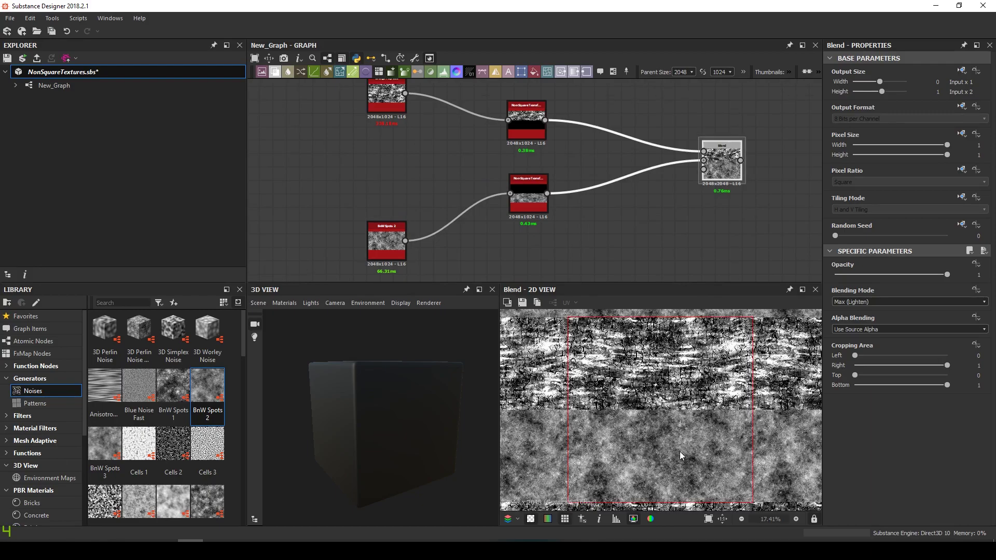
pyautogui.scroll(-2, 679, 451)
pyautogui.scroll(2, 584, 456)
pyautogui.press('t')
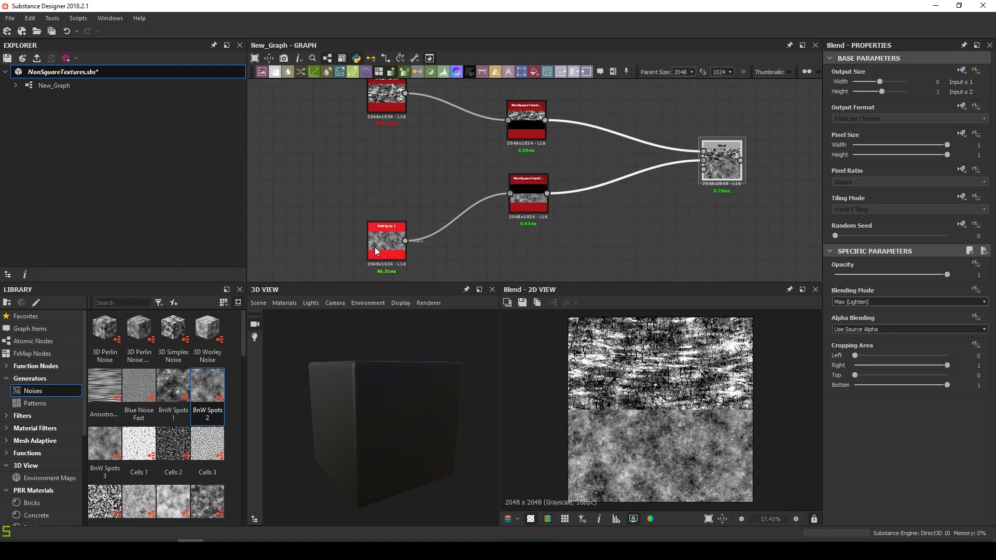
pyautogui.scroll(5, 377, 252)
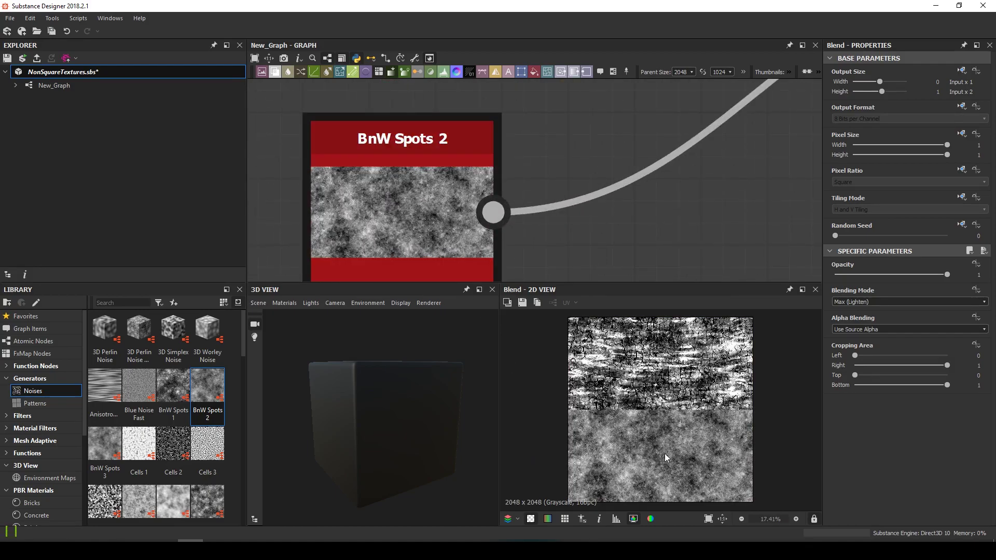
# Frame the graph and move the Star pattern node below BnW Spots 2
pyautogui.press('f')
pyautogui.doubleClick(337, 187)
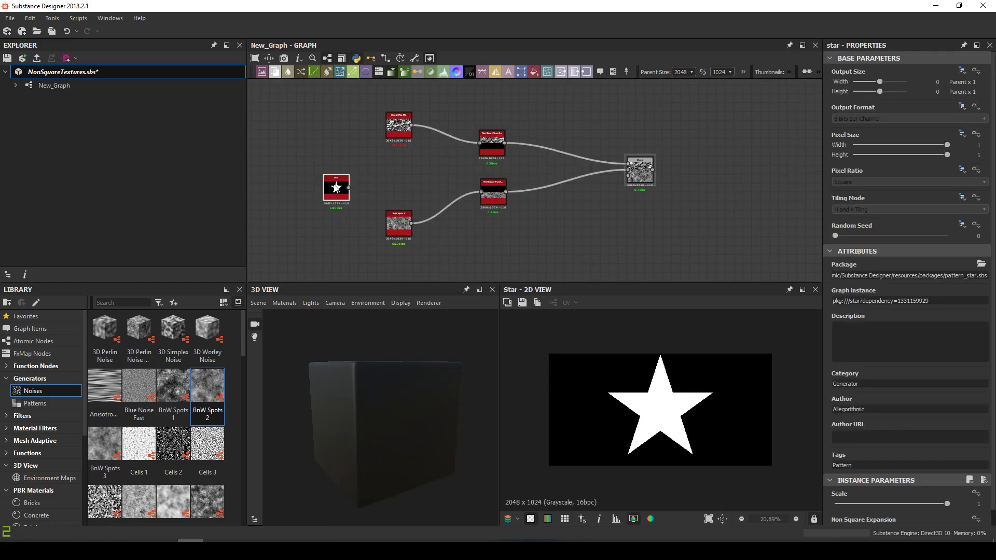
pyautogui.moveTo(336, 188); pyautogui.dragTo(400, 237)
# Add a Plasma noise node by searching 'pla'
pyautogui.press('space')
pyautogui.write('p')
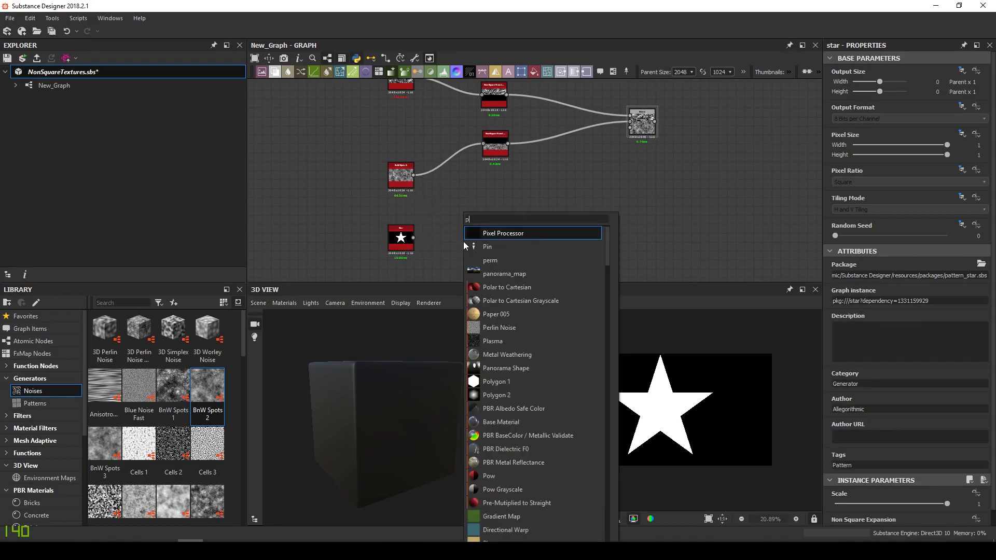
pyautogui.write('la')
pyautogui.press('Return')
# Move Plasma below the Star and duplicate both Non-Square Transforms beneath the originals
pyautogui.moveTo(463, 241); pyautogui.dragTo(419, 281)
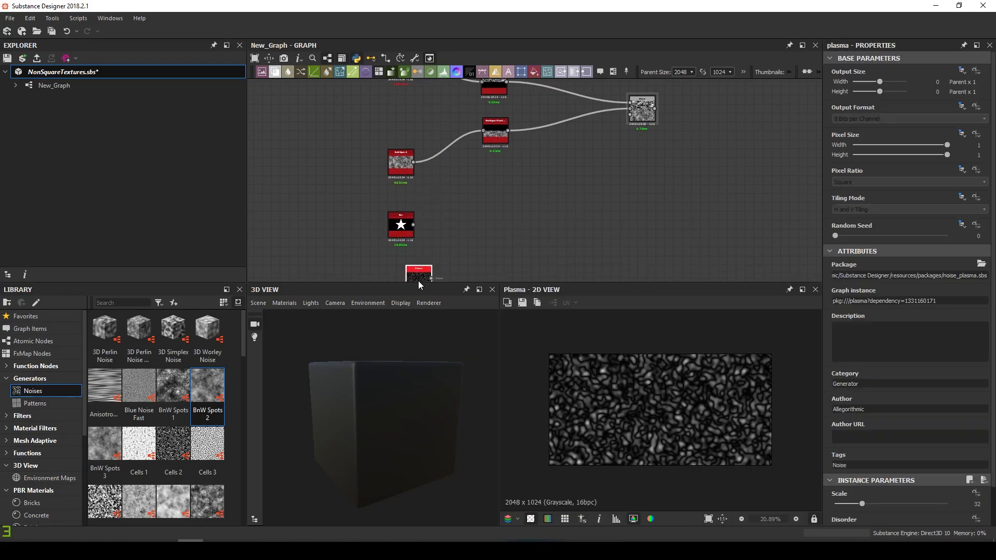
pyautogui.moveTo(523, 182); pyautogui.dragTo(525, 207, button='middle')
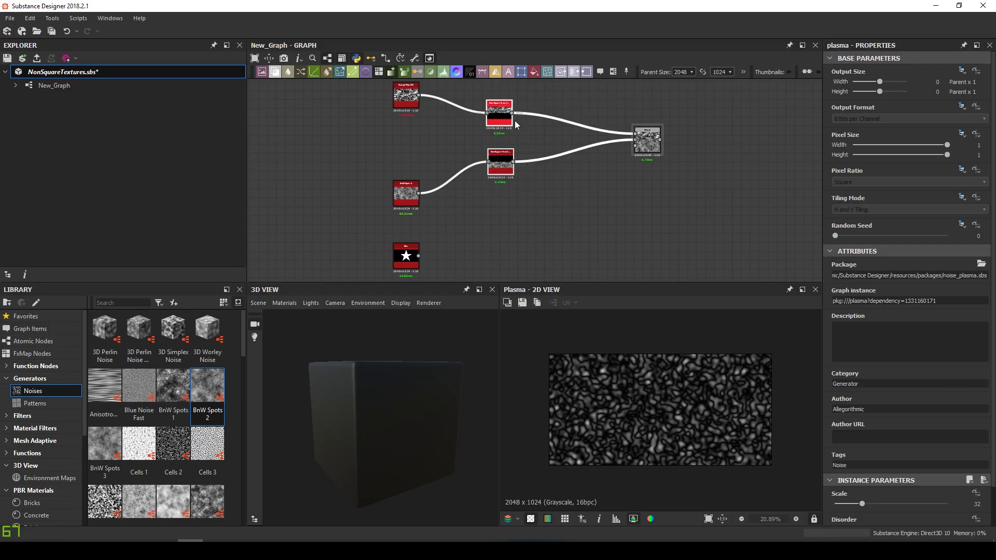
pyautogui.hotkey('ctrl', 'd')
pyautogui.moveTo(533, 205); pyautogui.dragTo(518, 280)
pyautogui.moveTo(518, 281); pyautogui.dragTo(518, 259, button='middle')
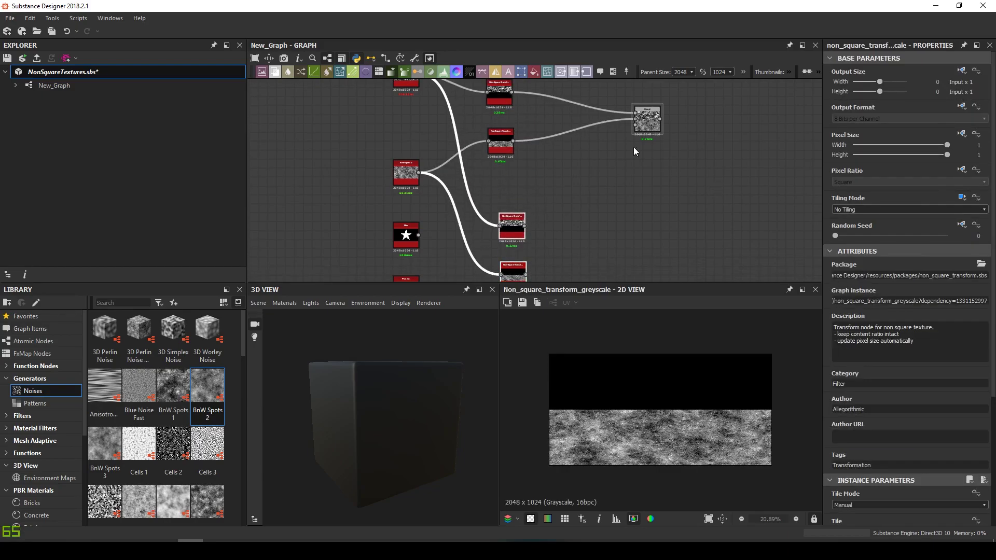
# Duplicate the grunge Blend node below the original and wire the Star into the upper duplicate transform
pyautogui.click(648, 125)
pyautogui.hotkey('ctrl', 'd')
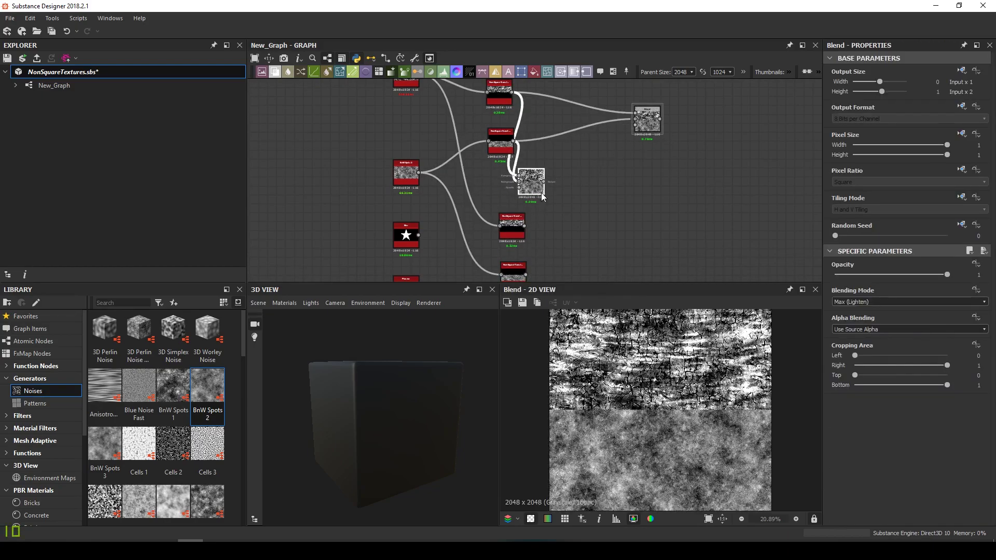
pyautogui.moveTo(542, 186); pyautogui.dragTo(642, 261)
pyautogui.moveTo(642, 261); pyautogui.dragTo(651, 186, button='middle')
pyautogui.moveTo(428, 160); pyautogui.dragTo(514, 155)
# Feed Plasma into the lower duplicate transform and the star transform into the copied Blend
pyautogui.moveTo(423, 216); pyautogui.dragTo(424, 216)
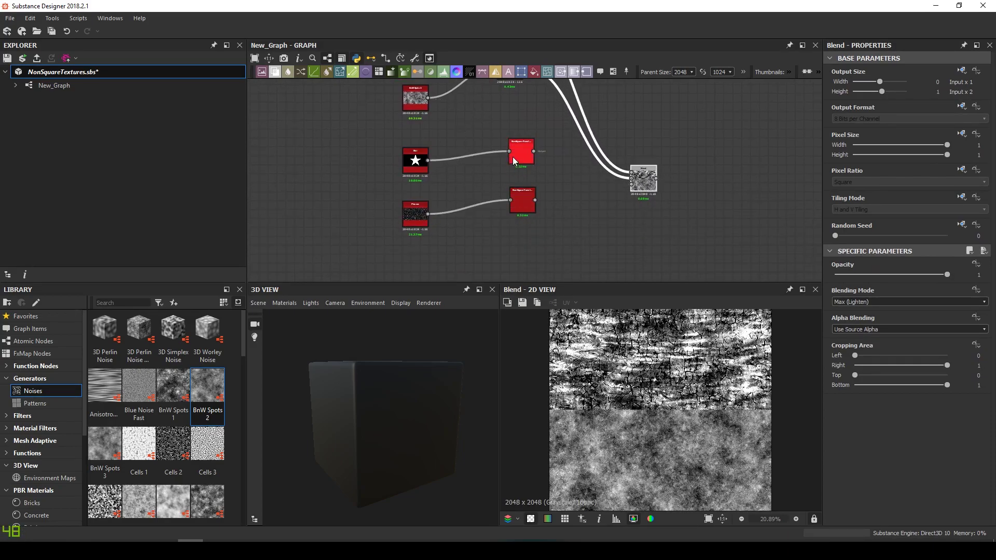
pyautogui.moveTo(633, 173); pyautogui.dragTo(632, 173)
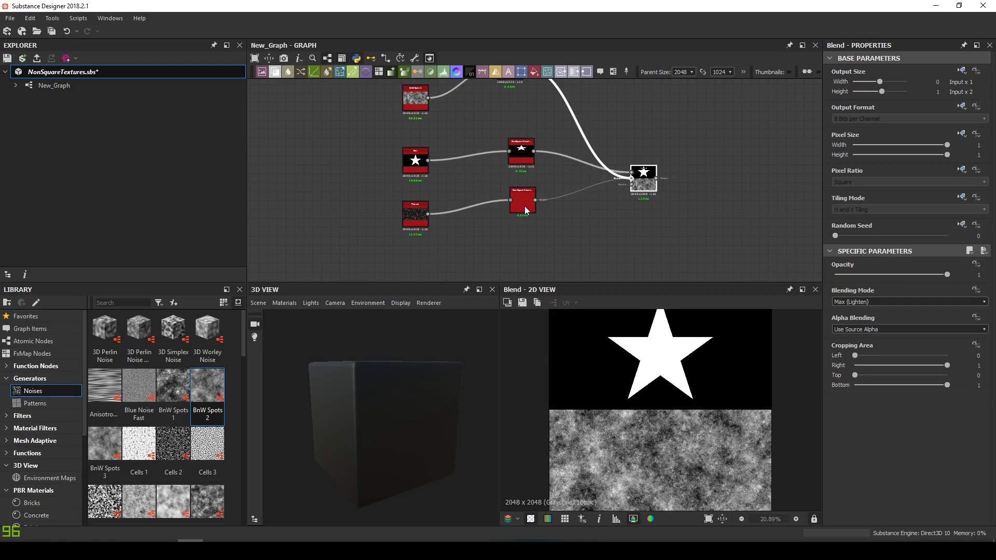
pyautogui.moveTo(524, 206); pyautogui.dragTo(417, 251, button='middle')
pyautogui.moveTo(547, 226); pyautogui.dragTo(564, 208)
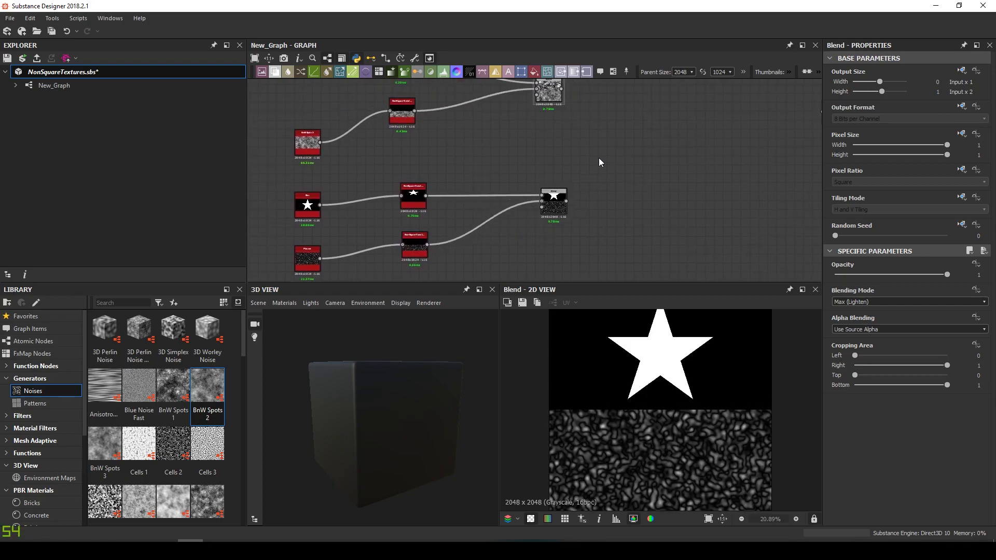
# Add a new Blend fed by both blends and set its Blending Mode to Max (Lighten)
pyautogui.press('space')
pyautogui.click(635, 193)
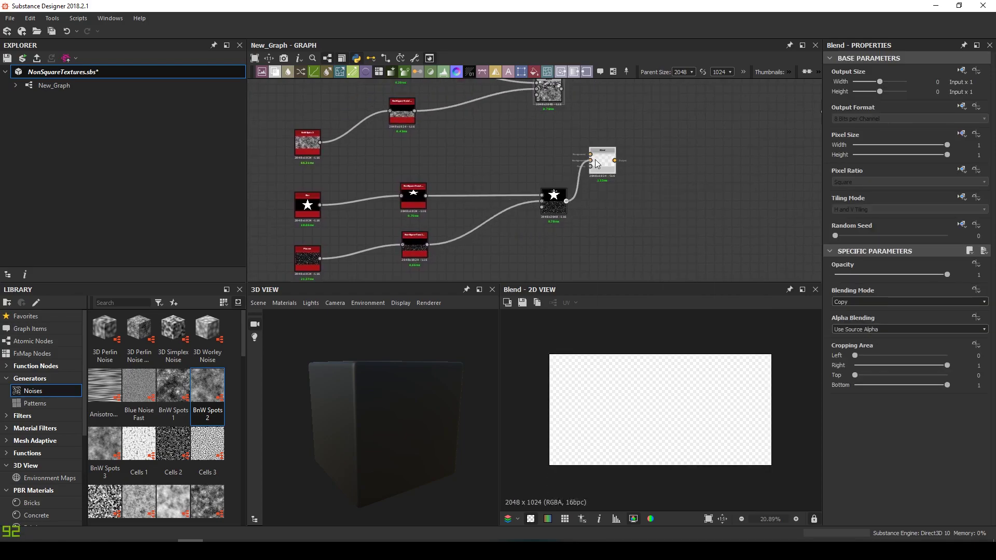
pyautogui.moveTo(596, 164); pyautogui.dragTo(662, 185)
pyautogui.moveTo(575, 102); pyautogui.dragTo(562, 89)
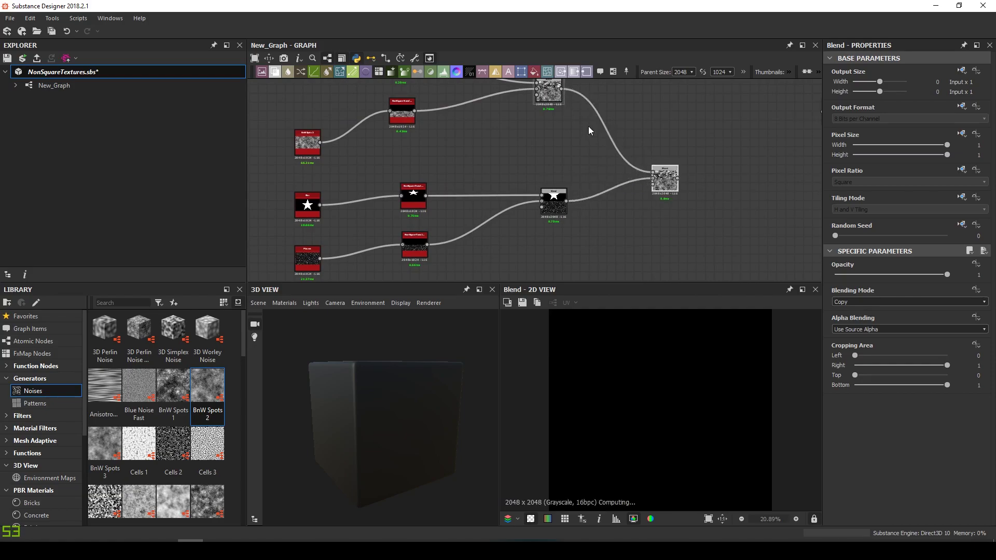
pyautogui.moveTo(670, 185); pyautogui.dragTo(676, 185)
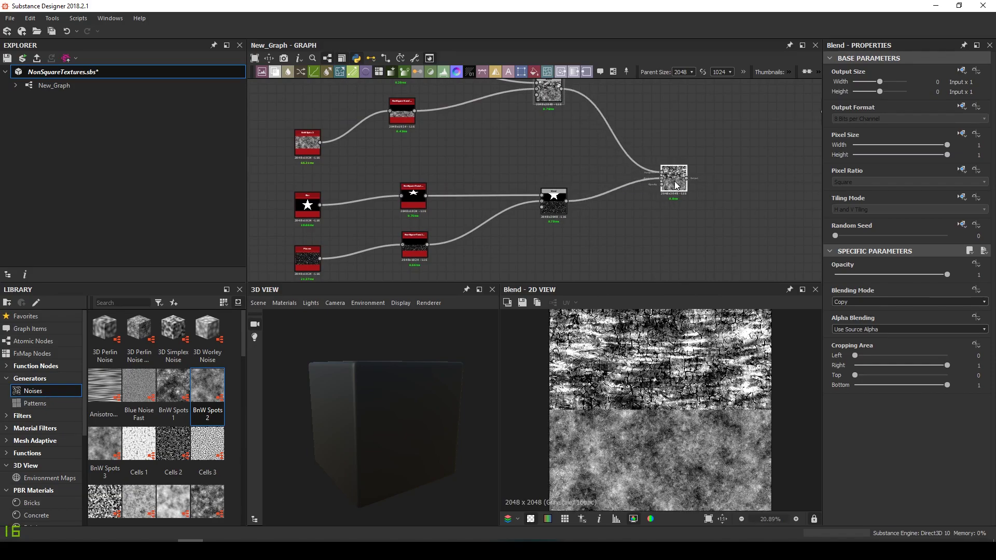
pyautogui.click(869, 302)
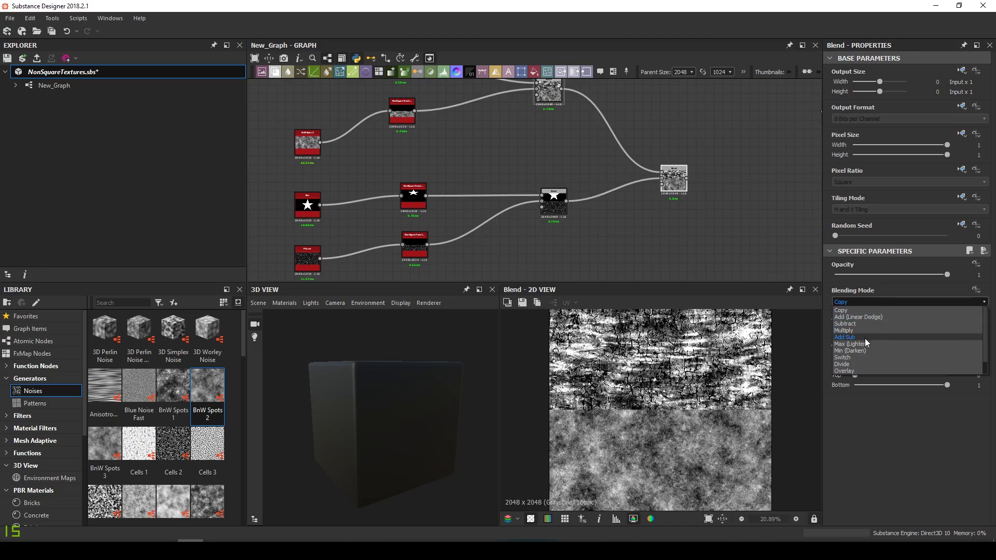
pyautogui.click(851, 344)
pyautogui.scroll(-3, 557, 198)
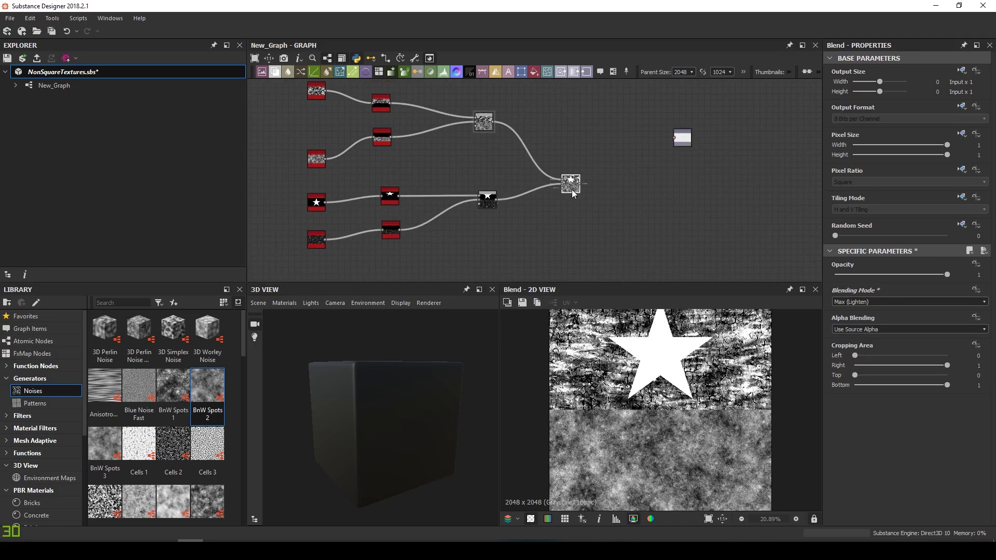
pyautogui.moveTo(573, 193); pyautogui.dragTo(630, 191)
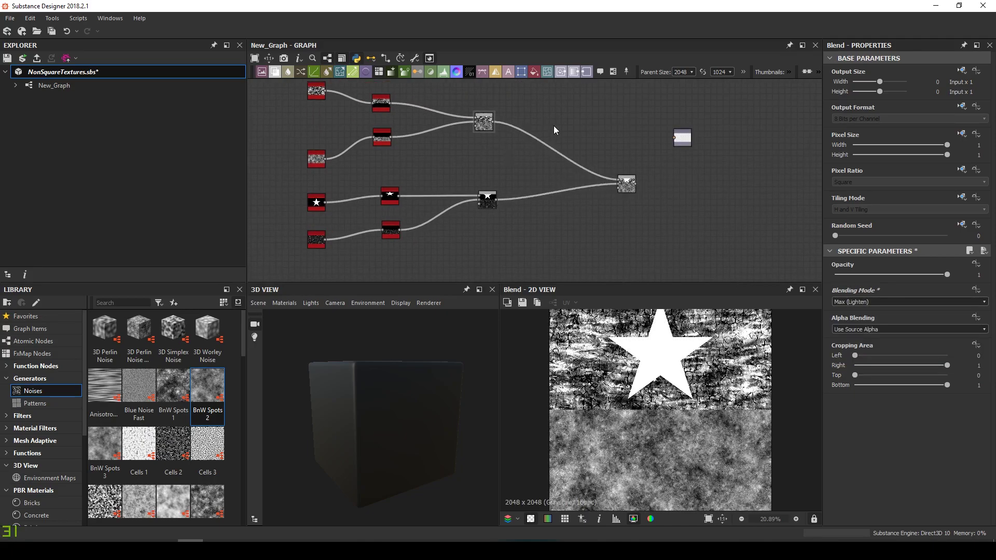
# Insert a Non-Square Transform Grayscale node after each of the two Blends feeding the final Blend
pyautogui.press('space')
pyautogui.write('non')
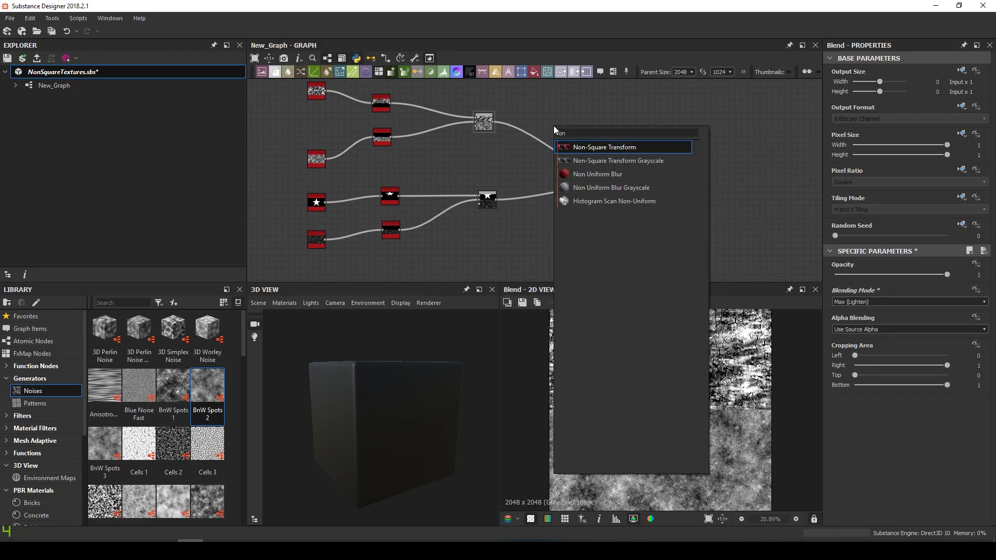
pyautogui.press('Down')
pyautogui.press('Return')
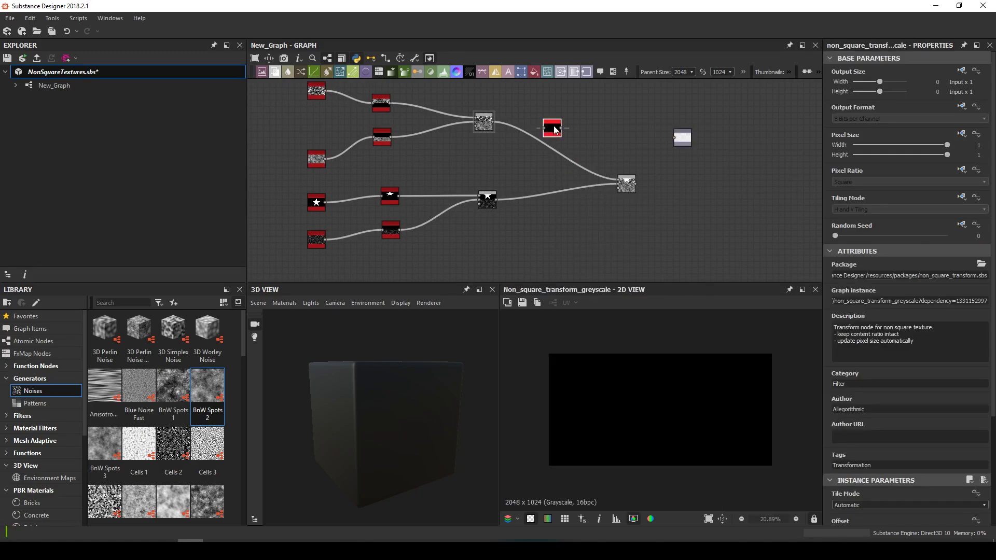
pyautogui.hotkey('ctrl', 'd')
pyautogui.moveTo(534, 184); pyautogui.dragTo(618, 179)
pyautogui.click(553, 130)
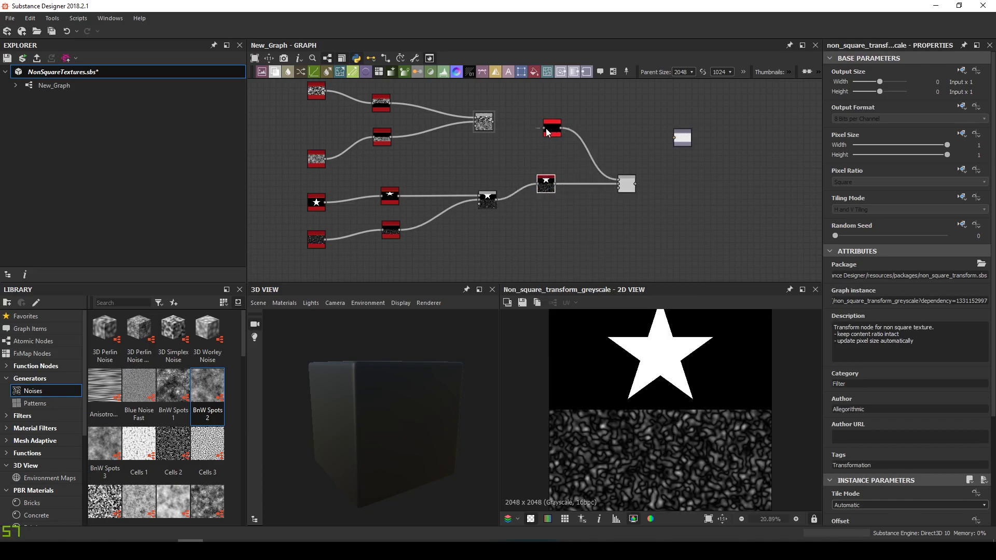
pyautogui.doubleClick(626, 183)
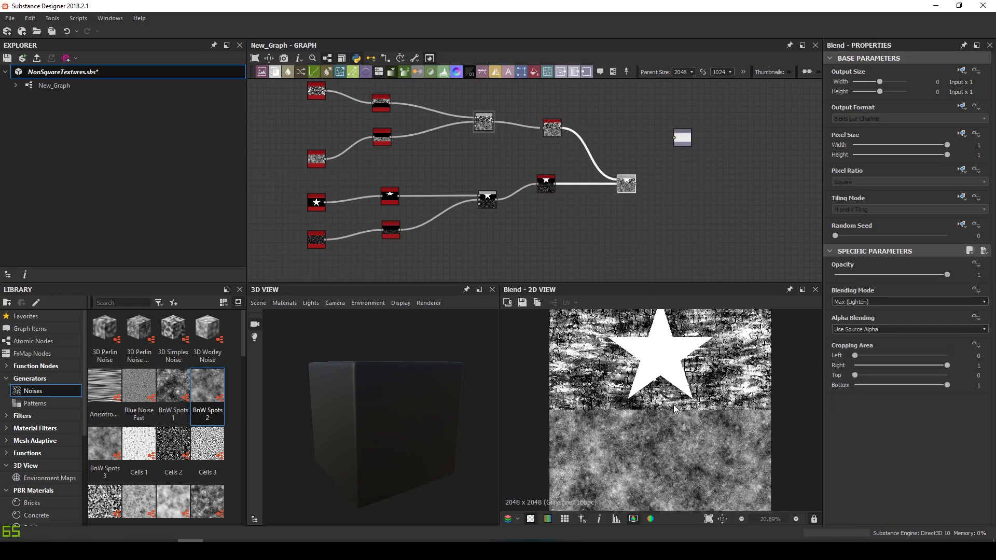
pyautogui.scroll(1, 634, 183)
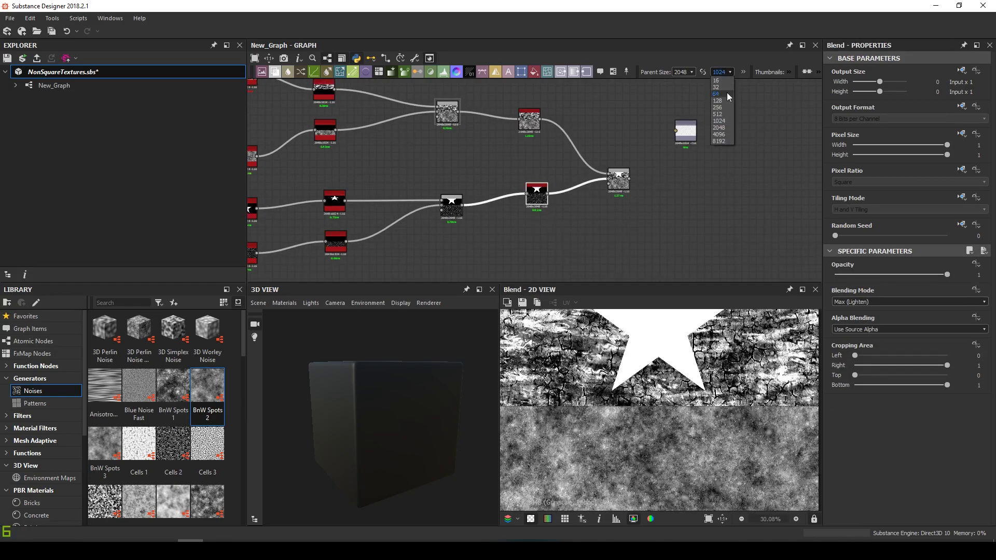
# Set the graph's second size value to 512 and give the upper transform No Tiling
pyautogui.press('Up')
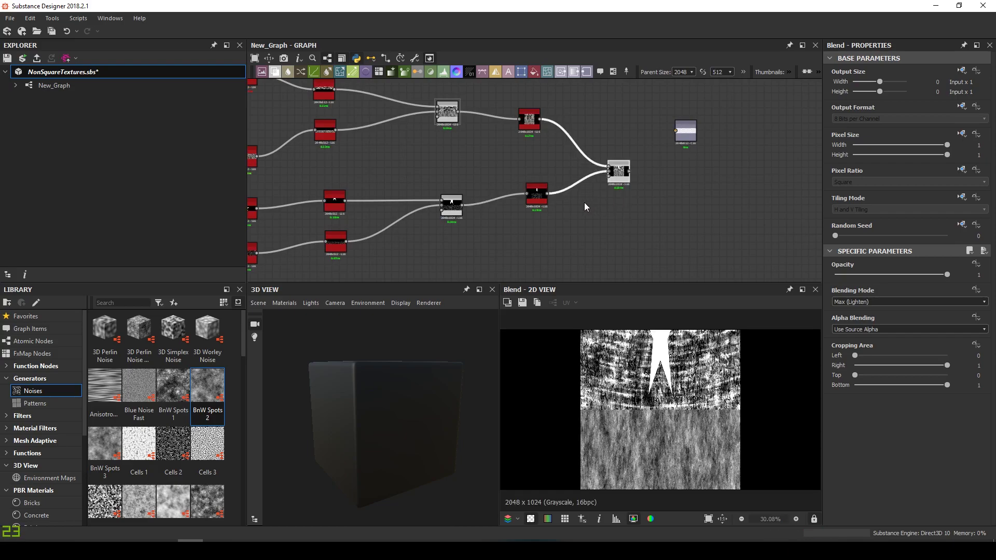
pyautogui.scroll(-2, 573, 204)
pyautogui.scroll(3, 584, 206)
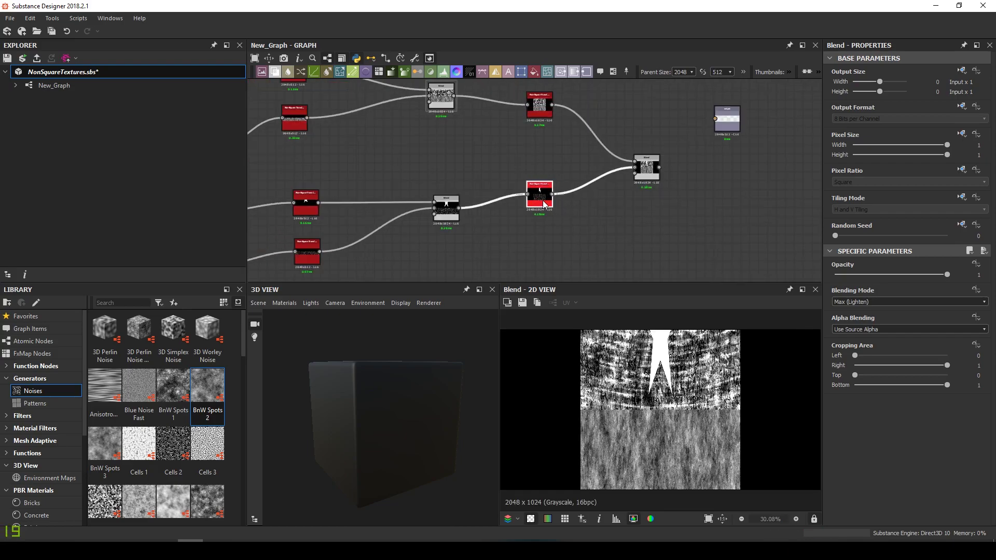
pyautogui.doubleClick(540, 105)
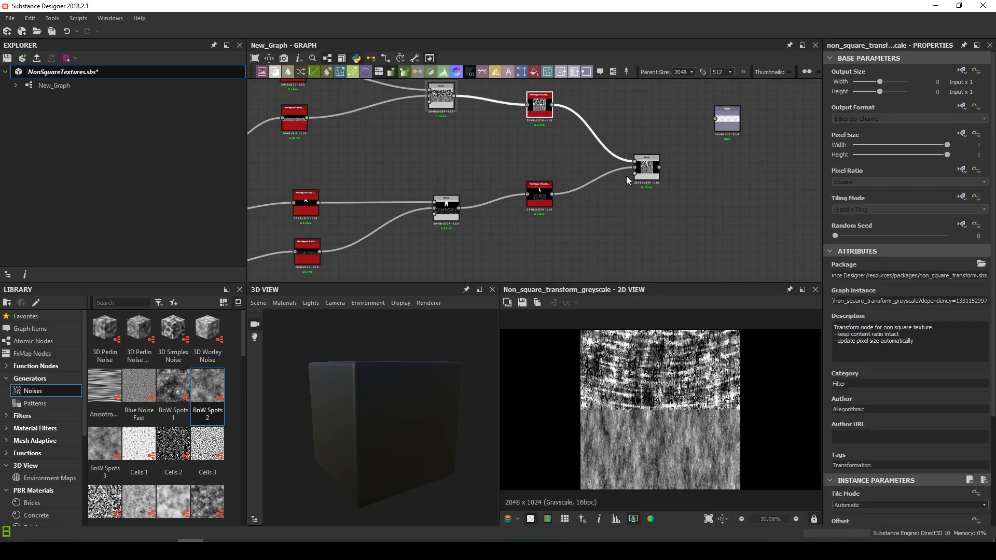
pyautogui.click(963, 199)
pyautogui.click(955, 236)
pyautogui.click(869, 210)
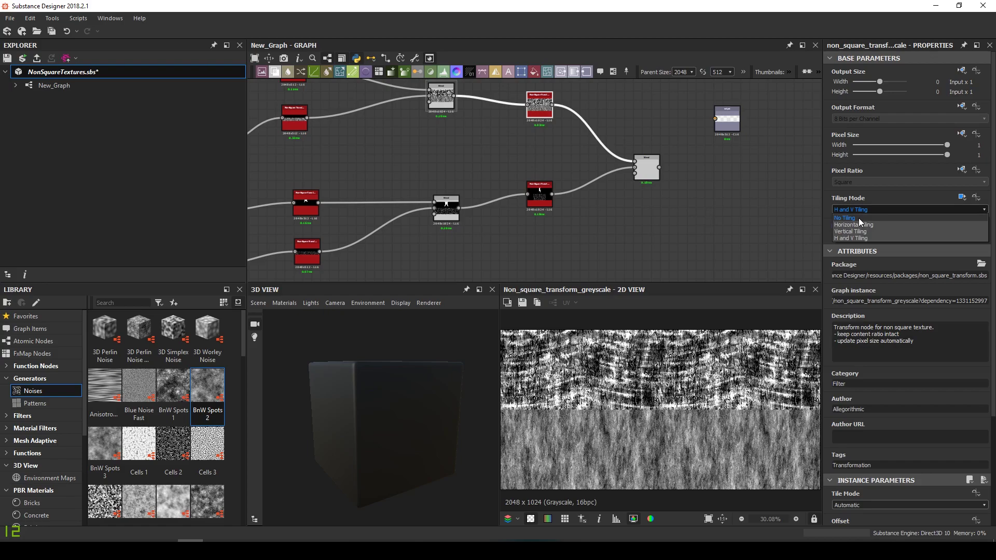
pyautogui.click(846, 218)
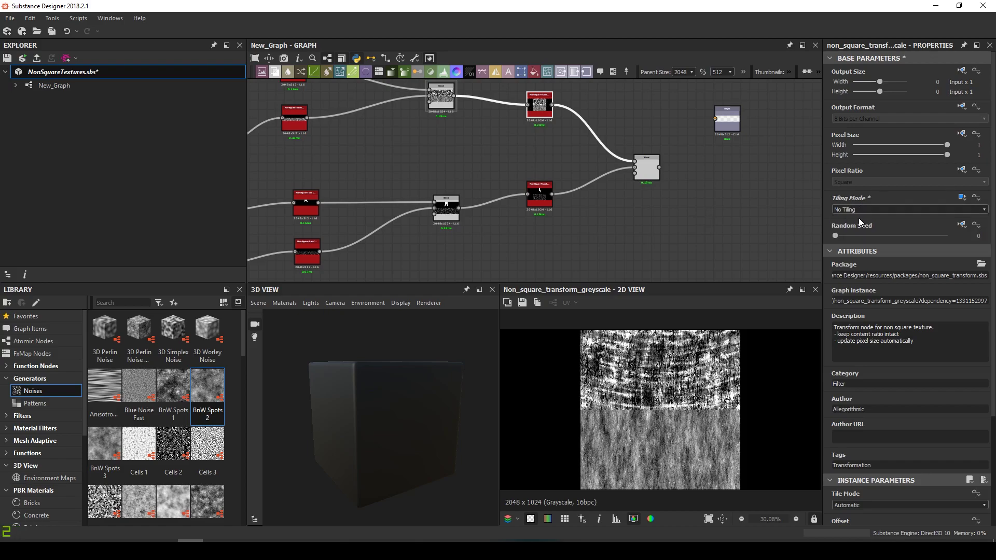
# Set the lower transform's Tiling Mode locally to No Tiling
pyautogui.click(544, 204)
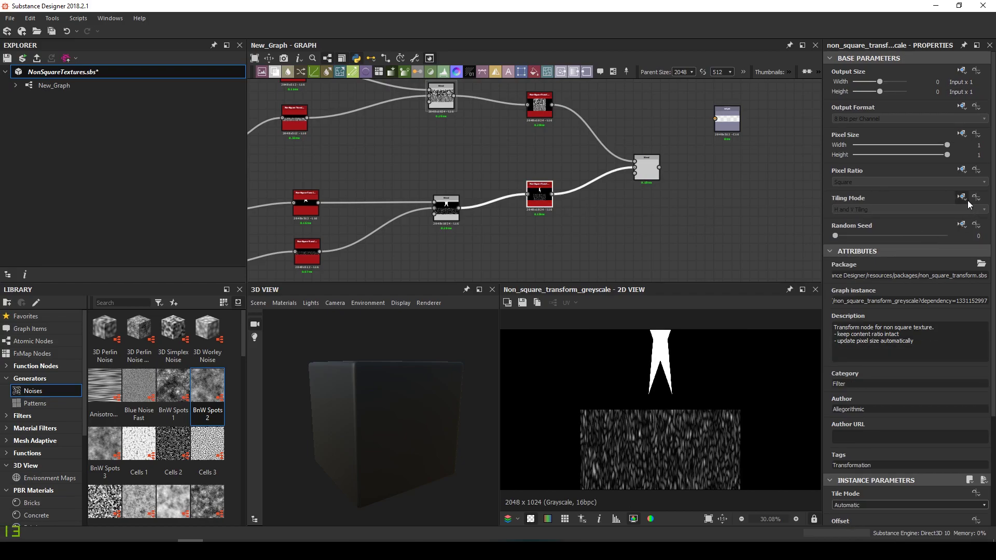
pyautogui.click(962, 198)
pyautogui.click(947, 237)
pyautogui.click(882, 209)
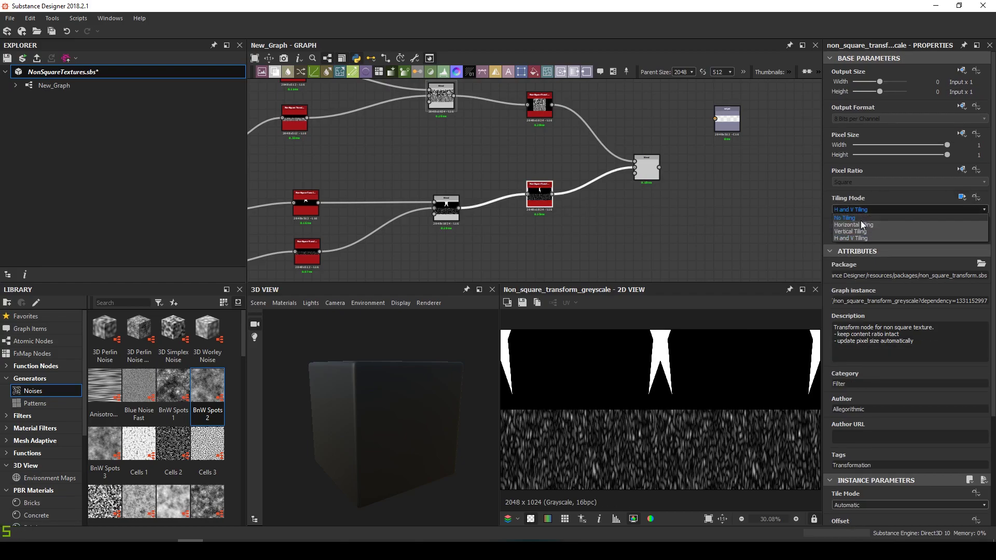
pyautogui.click(862, 221)
# Set Tile Y to 8 on both grunge Non-Square Transforms
pyautogui.press('f')
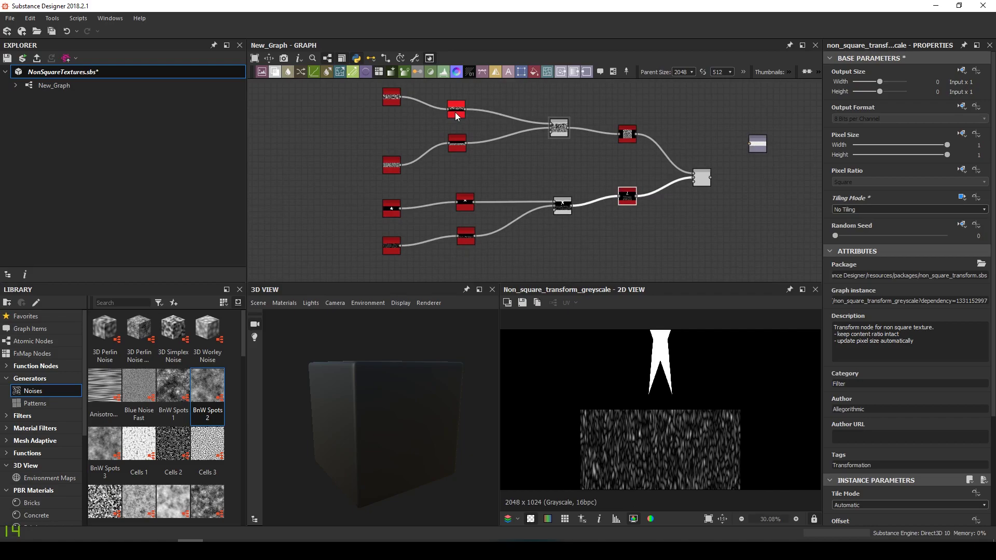
pyautogui.click(456, 109)
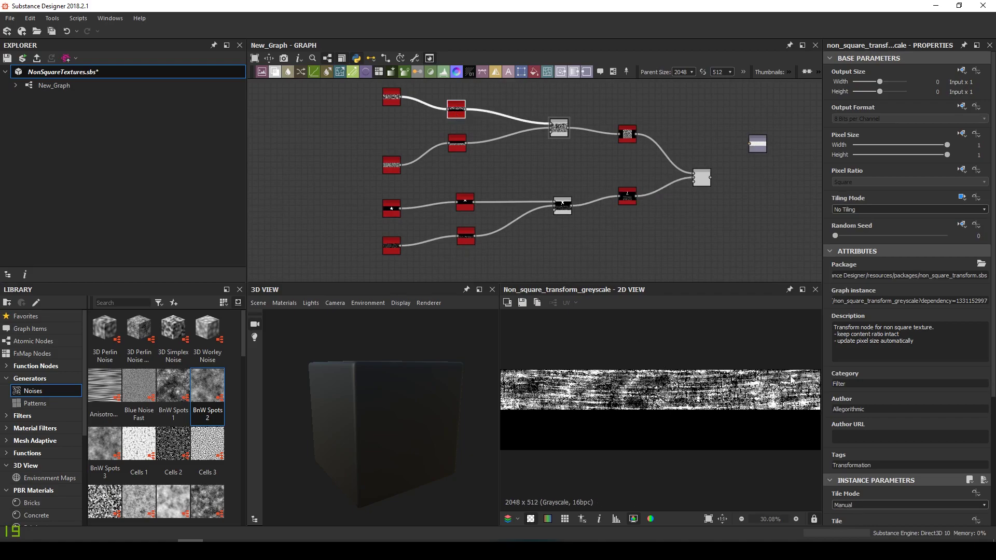
pyautogui.scroll(-4, 902, 441)
pyautogui.scroll(-1, 901, 434)
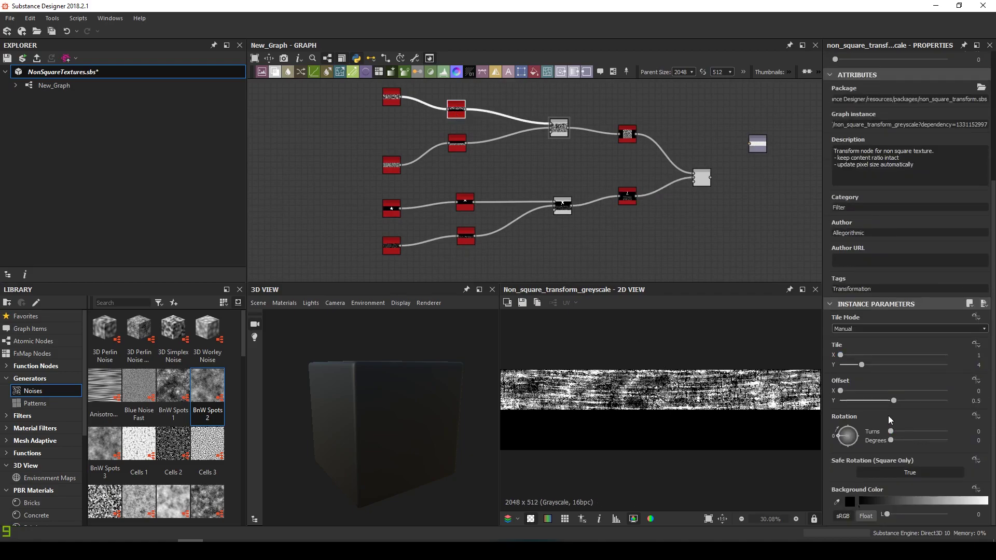
pyautogui.click(979, 365)
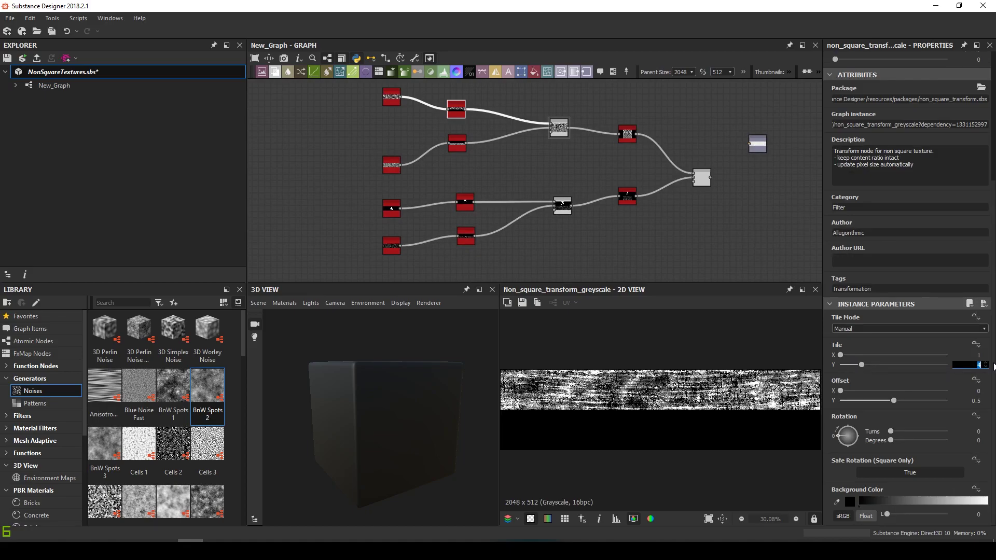
pyautogui.press('Return')
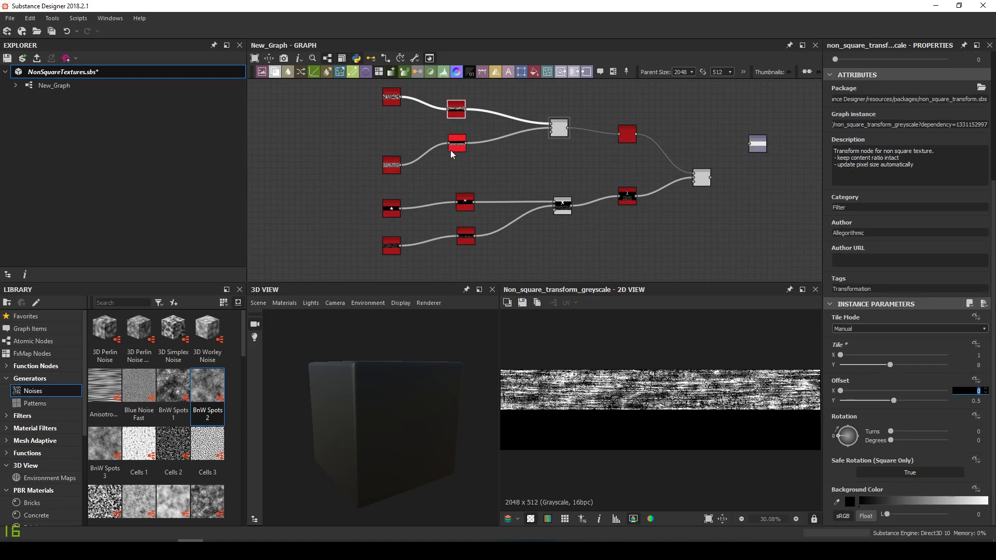
pyautogui.click(456, 144)
pyautogui.click(970, 365)
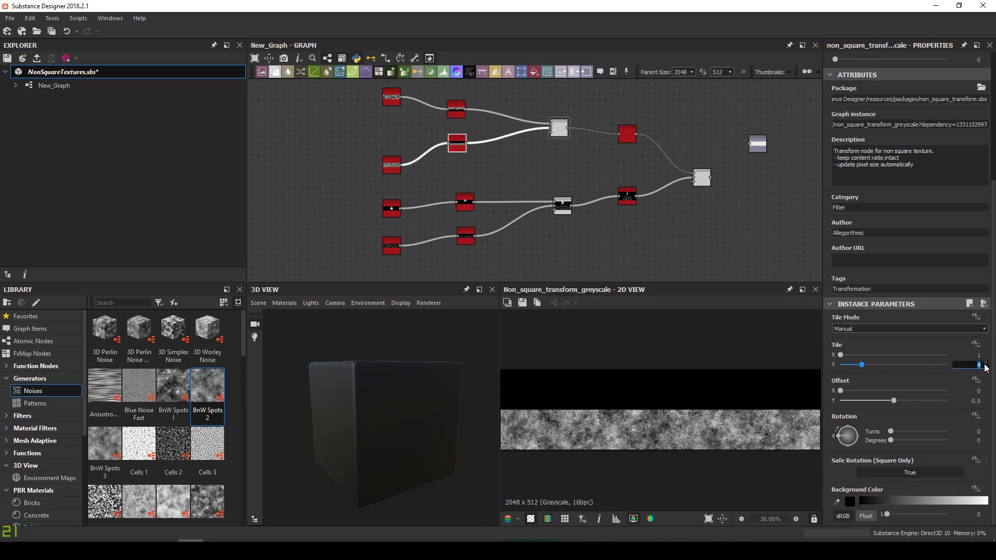
pyautogui.write('8')
pyautogui.press('Return')
# Set Tile Y to 8 on the star and spots strip transforms and view the Blend
pyautogui.click(465, 202)
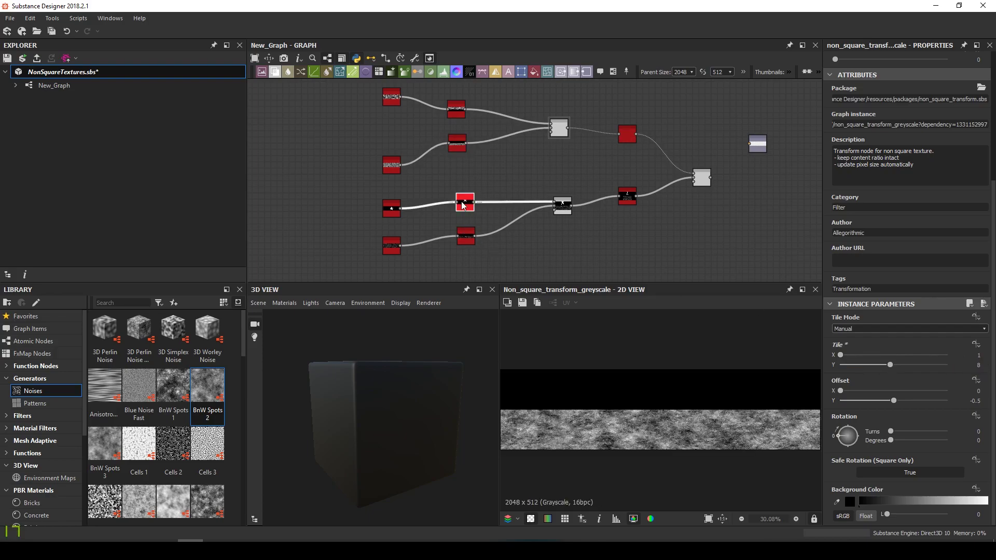
pyautogui.click(977, 366)
pyautogui.write('8')
pyautogui.press('Return')
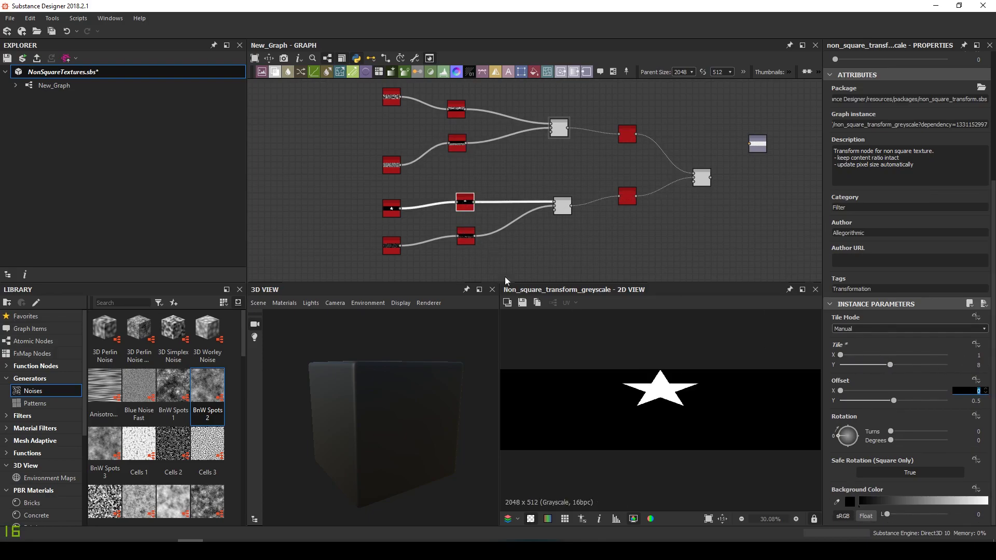
pyautogui.click(466, 236)
pyautogui.click(978, 365)
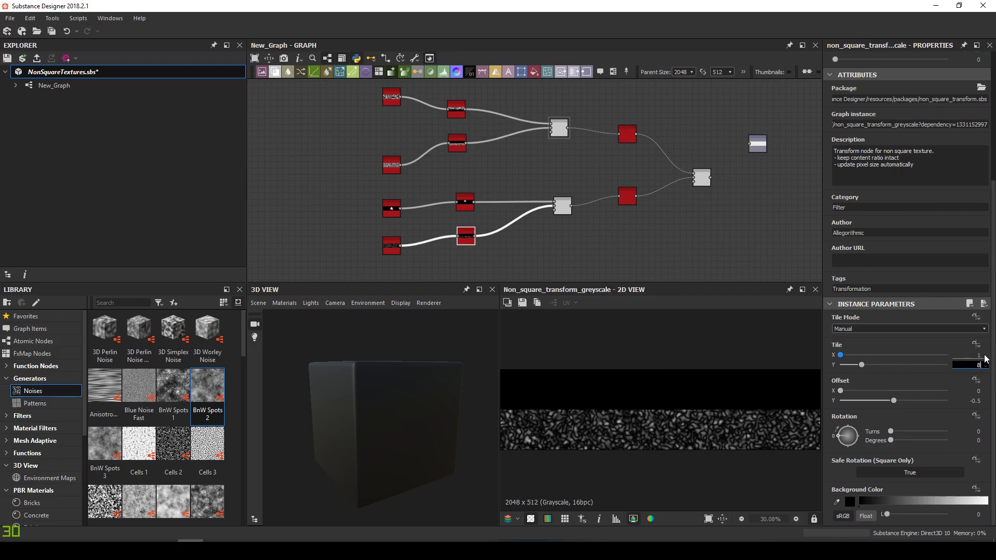
pyautogui.write('8')
pyautogui.press('Return')
pyautogui.click(701, 177)
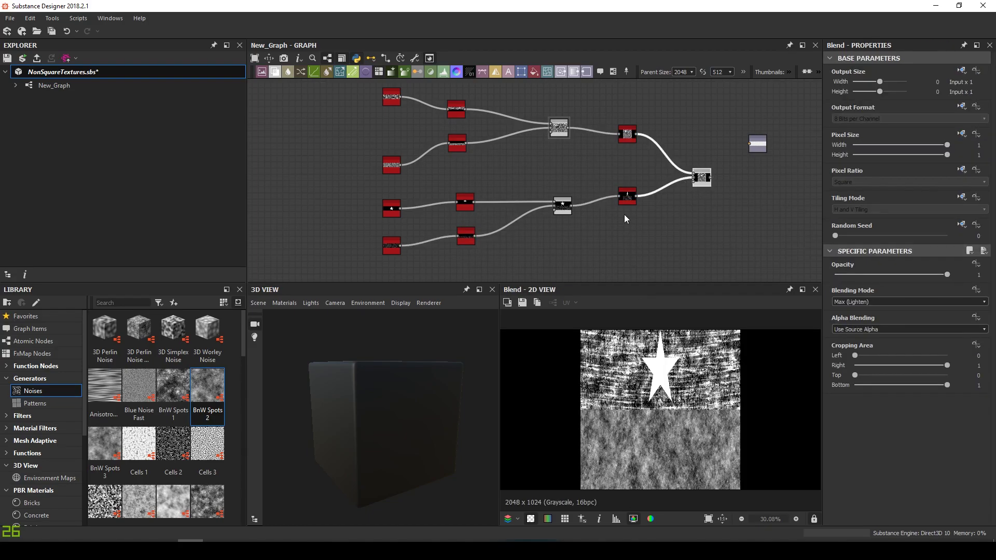
# Switch Tiling Mode to Manual on both the upper and lower combining transforms
pyautogui.click(627, 134)
pyautogui.scroll(-4, 923, 431)
pyautogui.click(872, 366)
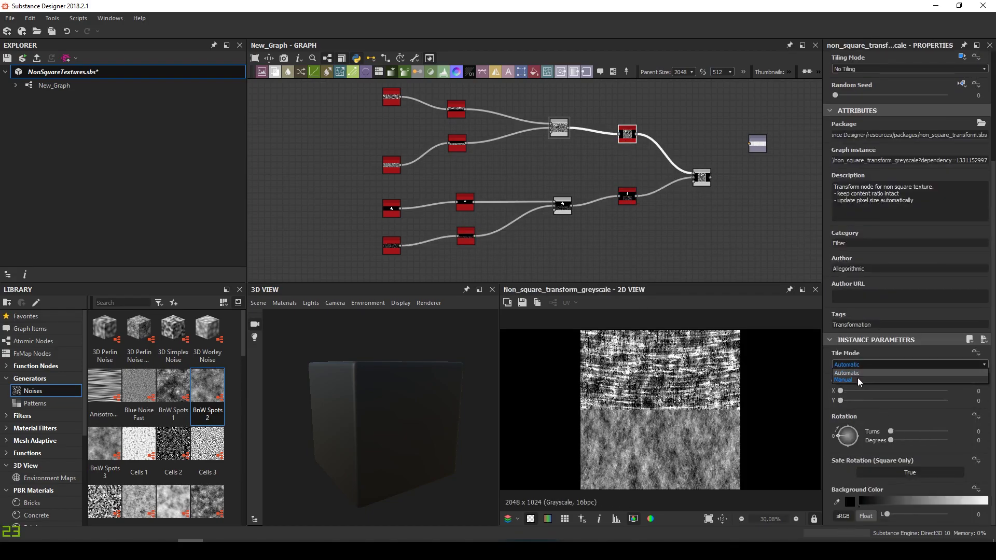
pyautogui.click(856, 380)
pyautogui.click(628, 196)
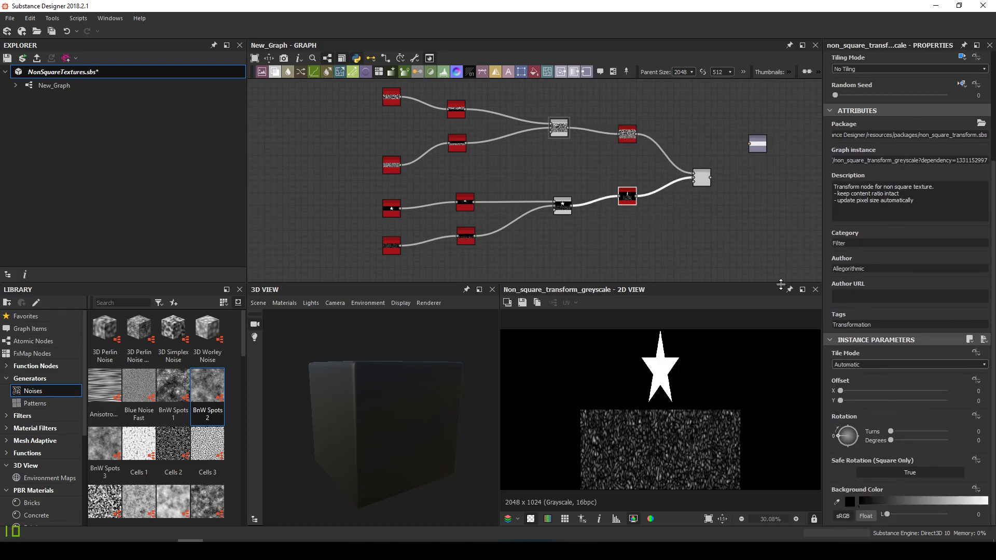
pyautogui.click(863, 364)
pyautogui.click(855, 379)
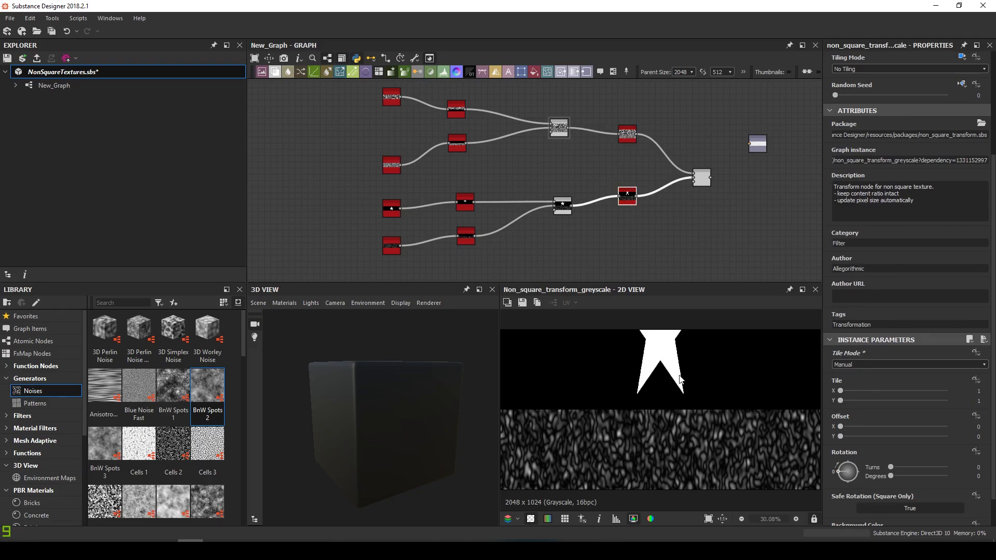
# Offset the star transform to Y -0.5 and the grunge transform to Y 0.5
pyautogui.scroll(-3, 708, 398)
pyautogui.click(979, 437)
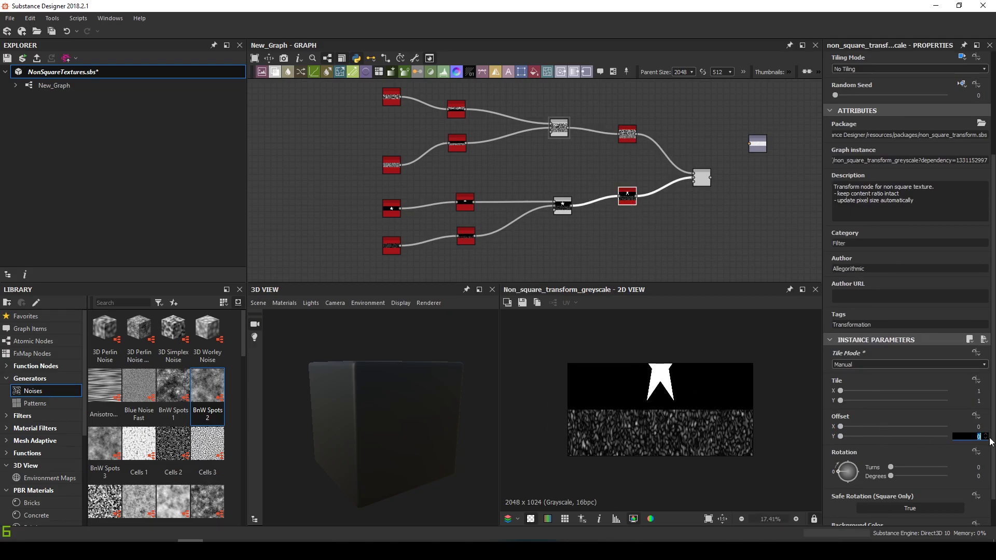
pyautogui.write('-0.5')
pyautogui.press('Return')
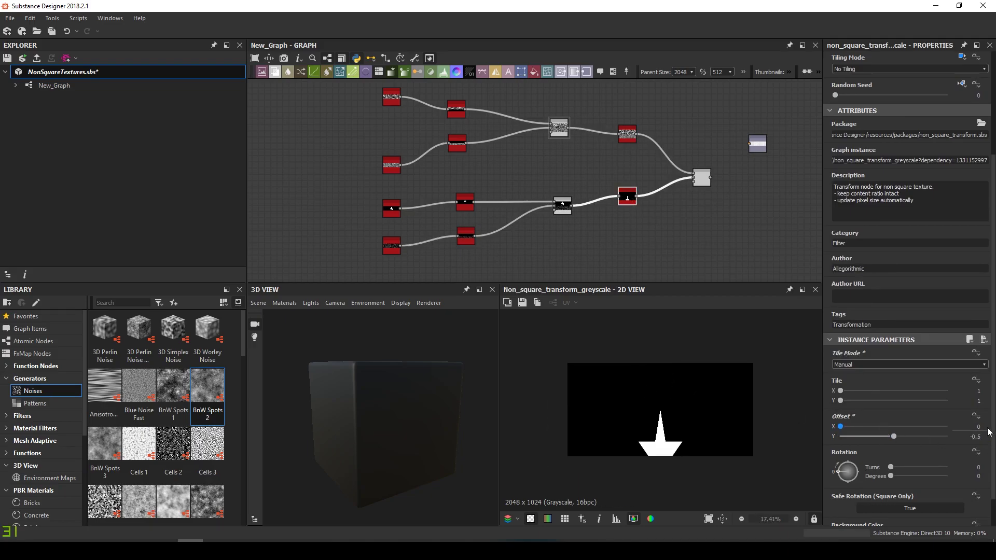
pyautogui.doubleClick(629, 136)
pyautogui.click(979, 426)
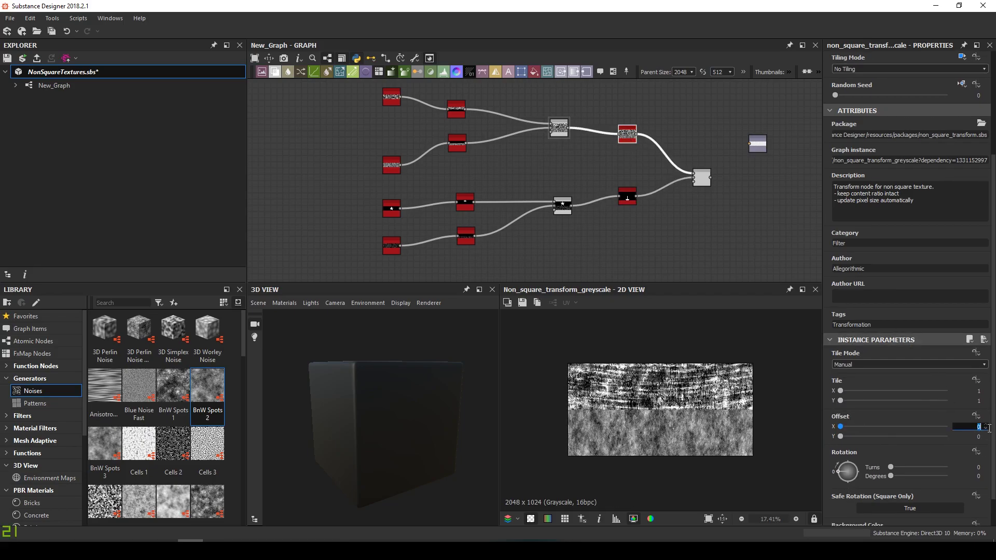
pyautogui.press('Tab')
pyautogui.write('0.5')
pyautogui.press('Return')
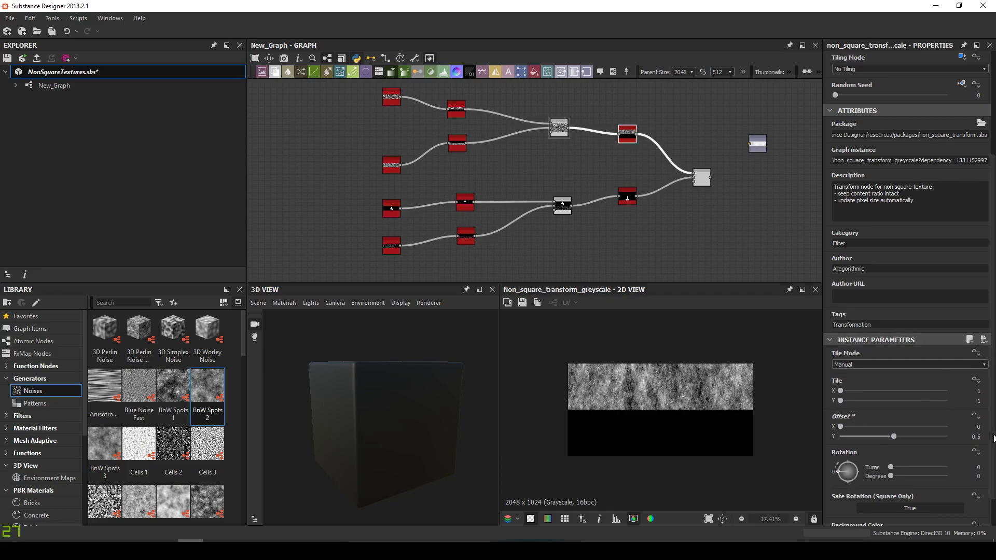
# Raise the Blend's Output Height to Input x2 for a 2048 x 2048 result
pyautogui.doubleClick(701, 179)
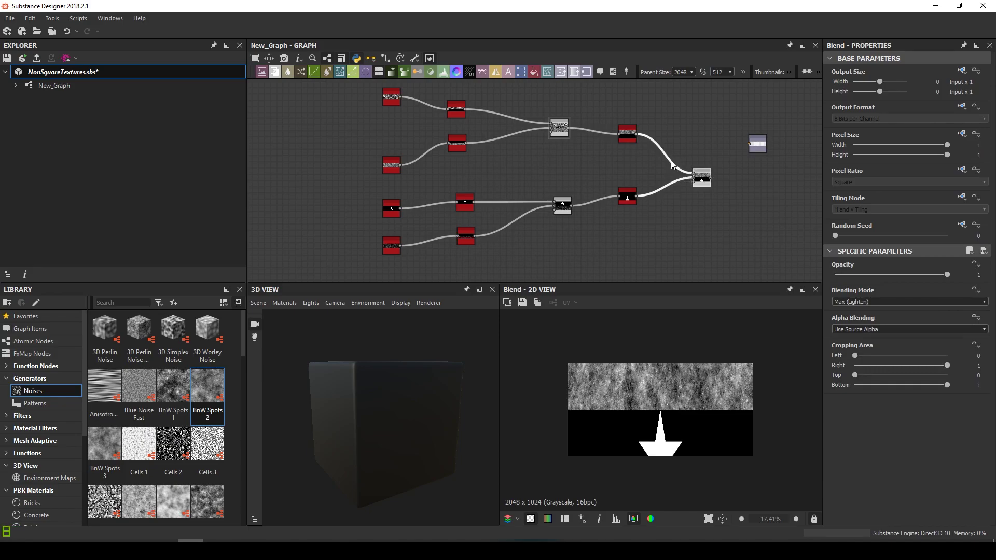
pyautogui.scroll(5, 697, 185)
pyautogui.moveTo(880, 91); pyautogui.dragTo(883, 91)
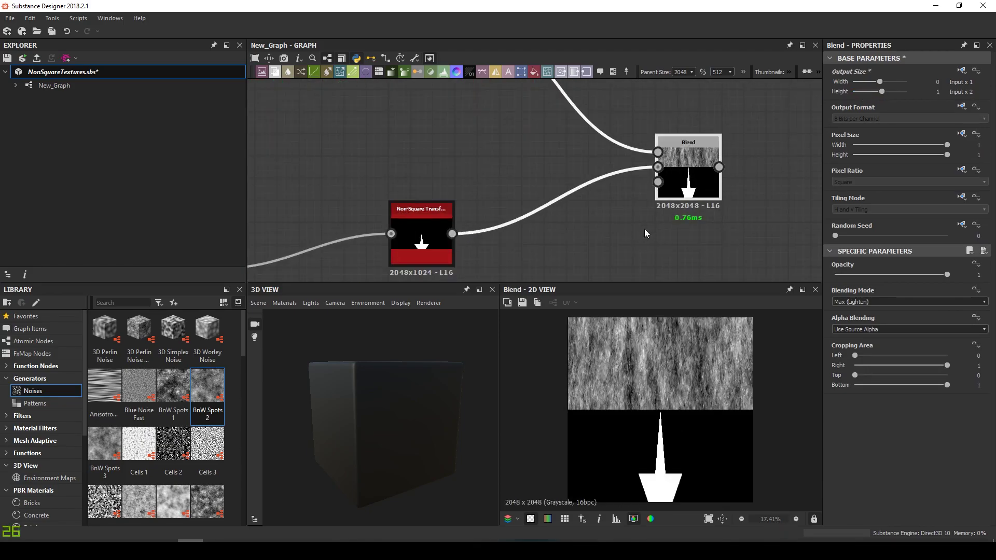
pyautogui.scroll(-5, 645, 234)
# Keep the upper transform at Tile Y 1, set the star transform to Tile Y 4, and view the atlas
pyautogui.doubleClick(583, 124)
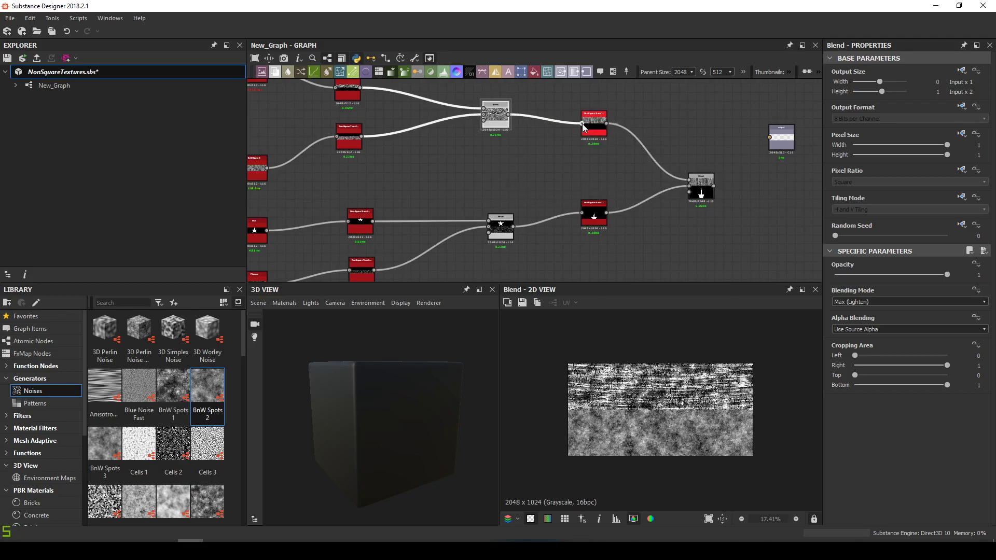
pyautogui.doubleClick(582, 124)
pyautogui.scroll(-1, 870, 435)
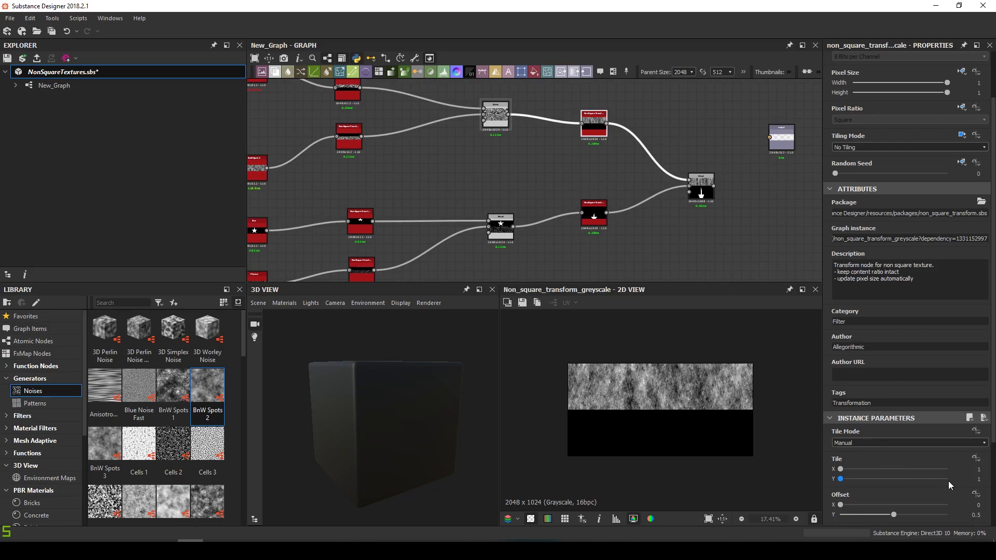
pyautogui.click(980, 479)
pyautogui.press('Return')
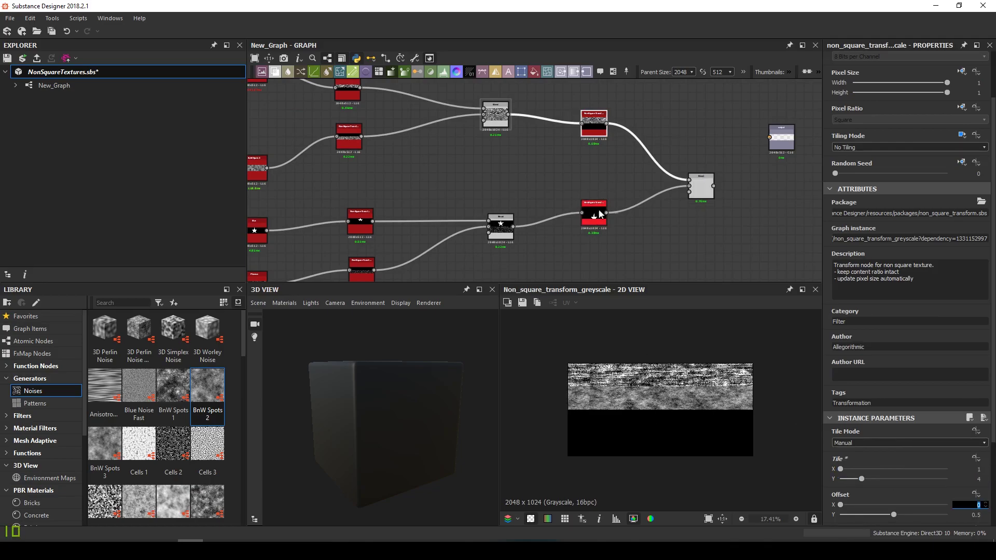
pyautogui.doubleClick(594, 213)
pyautogui.scroll(-1, 917, 411)
pyautogui.click(979, 416)
pyautogui.write('4')
pyautogui.press('Return')
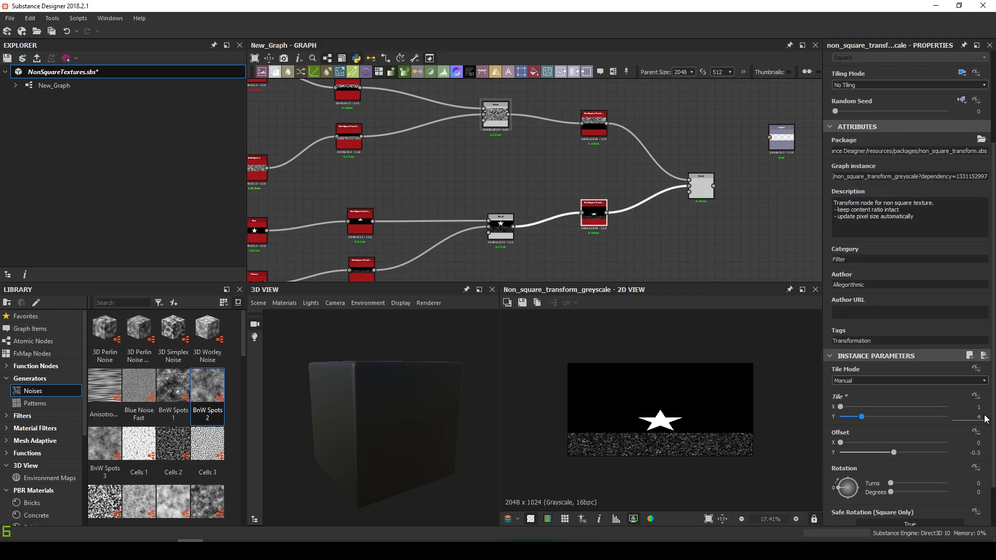
pyautogui.doubleClick(701, 186)
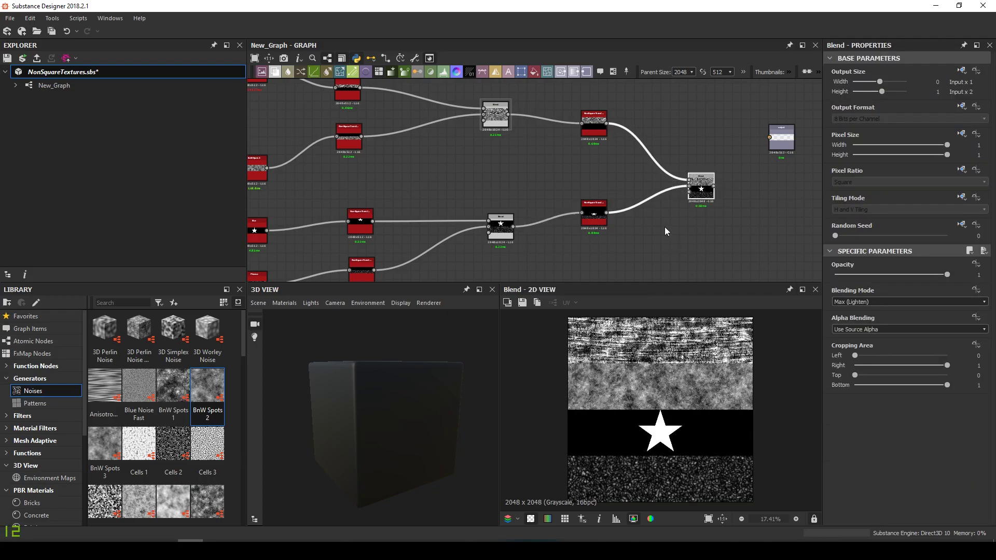
# Assign the final Blend as Base Color/Diffuse and rotate the model to its textured side
pyautogui.scroll(-5, 671, 195)
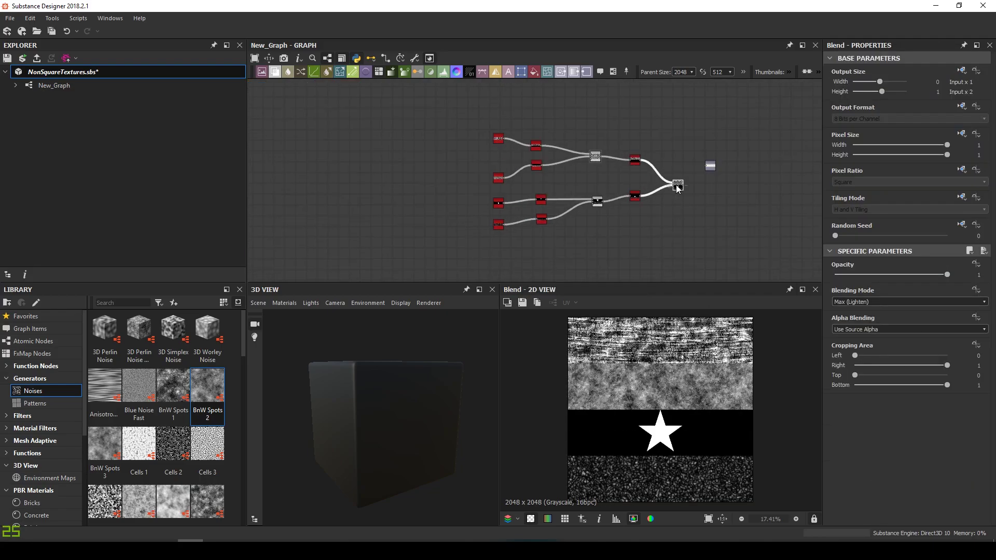
pyautogui.rightClick(398, 393)
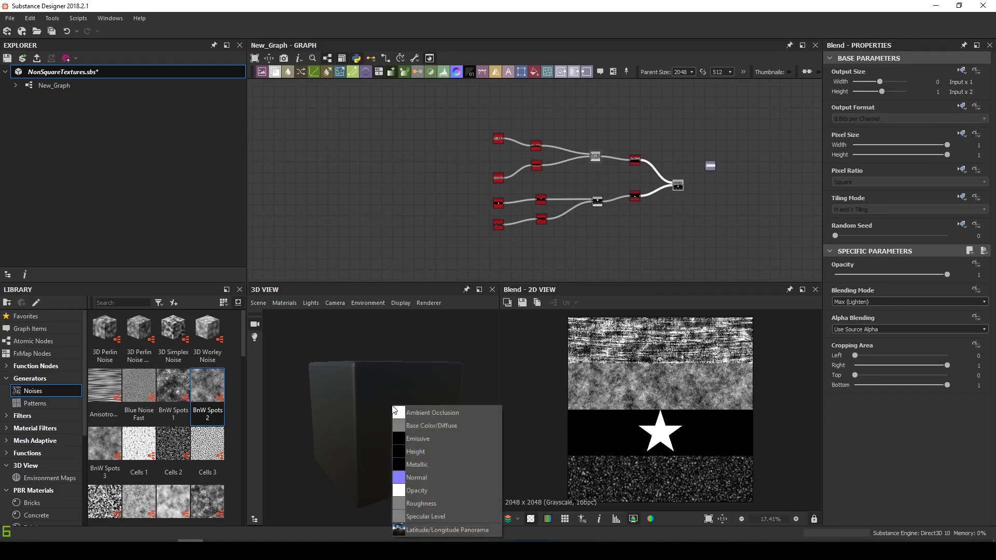
pyautogui.click(420, 421)
pyautogui.moveTo(420, 413); pyautogui.dragTo(315, 418)
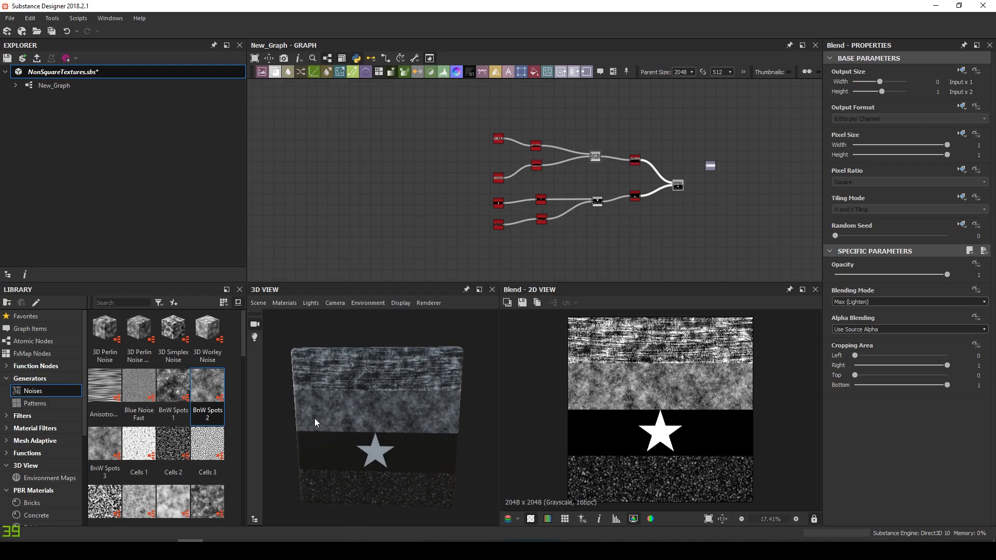
pyautogui.scroll(5, 405, 395)
# Pan and zoom the graph to inspect Grunge Map 011 and the lower source nodes
pyautogui.scroll(5, 681, 207)
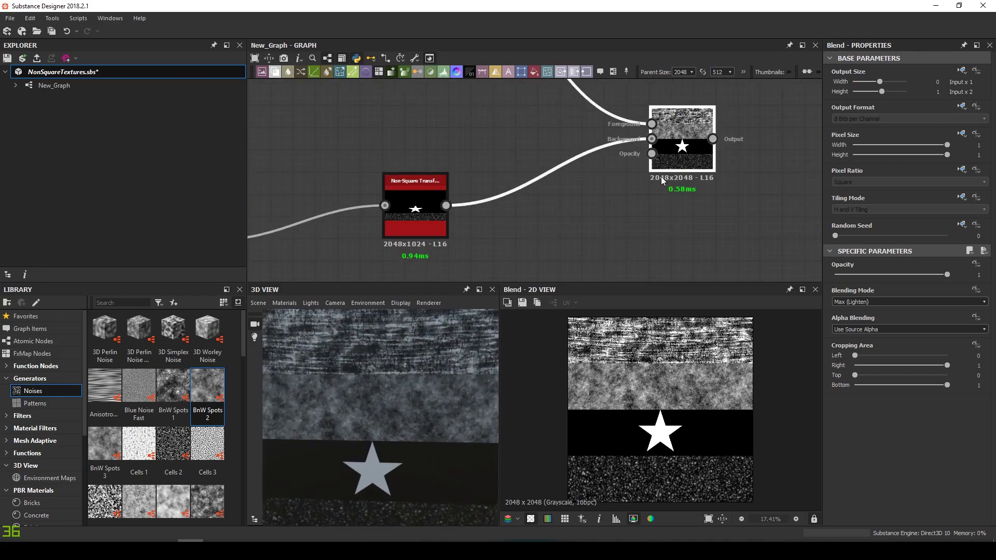
pyautogui.scroll(-5, 661, 181)
pyautogui.scroll(4, 440, 145)
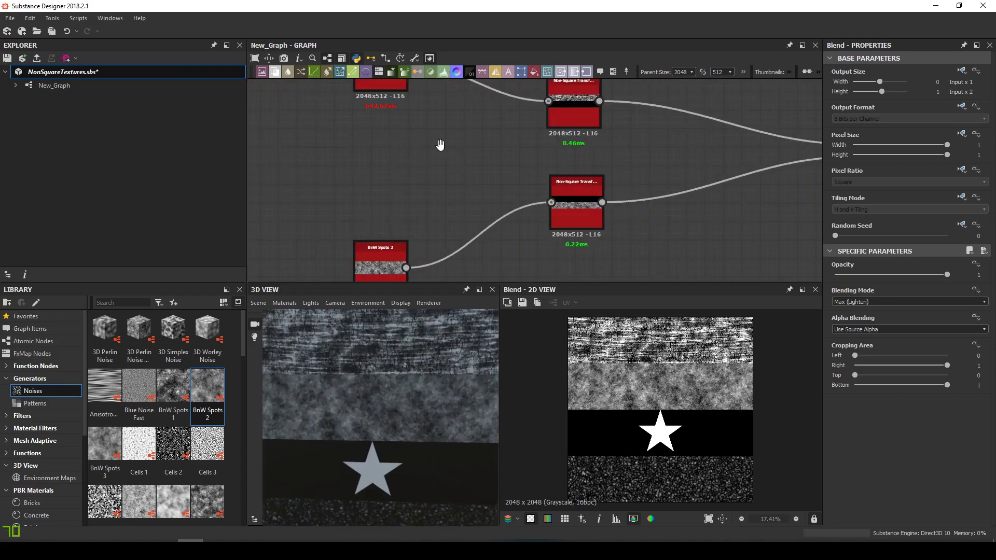
pyautogui.moveTo(440, 144); pyautogui.dragTo(511, 298, button='middle')
pyautogui.scroll(4, 608, 438)
pyautogui.scroll(2, 459, 217)
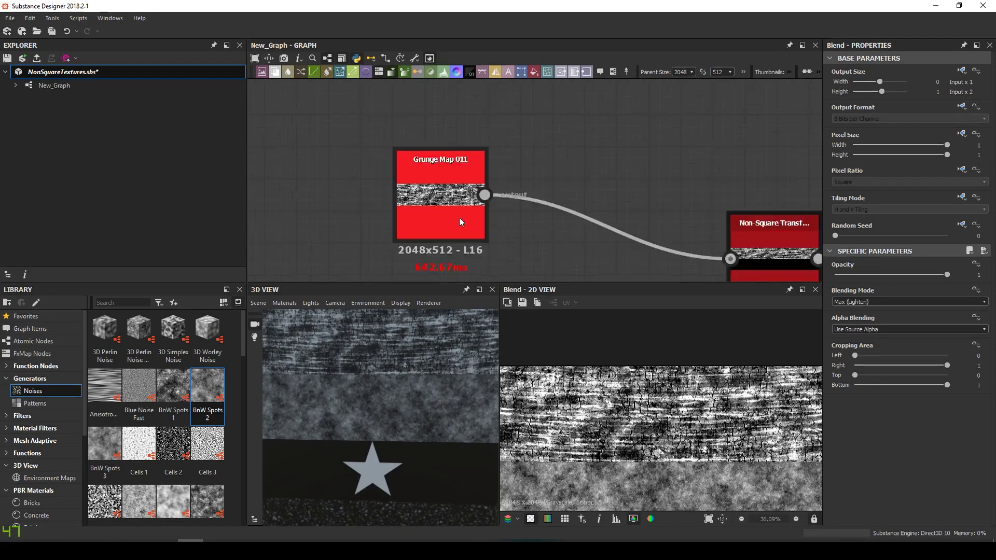
pyautogui.scroll(3, 448, 205)
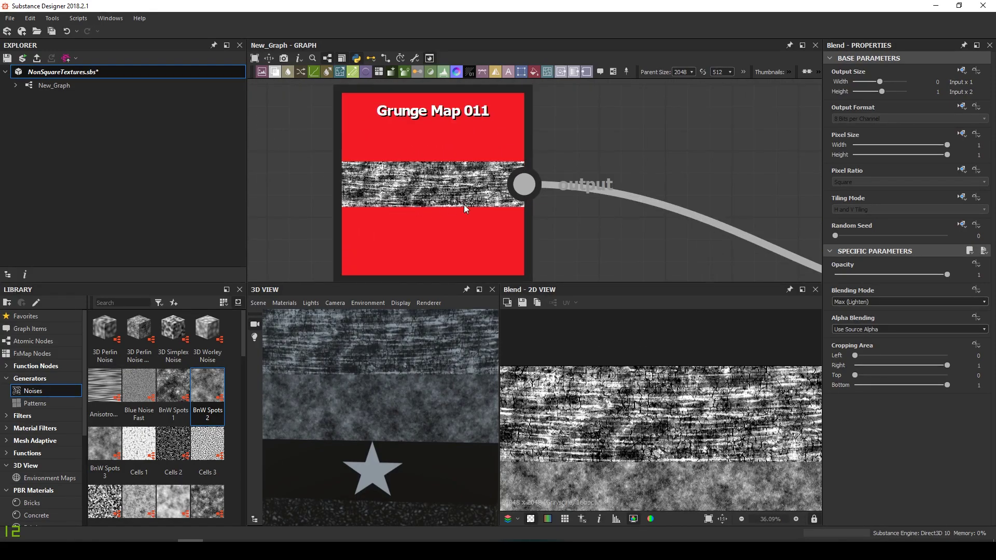
pyautogui.scroll(-3, 484, 205)
pyautogui.moveTo(484, 210); pyautogui.dragTo(478, 116, button='middle')
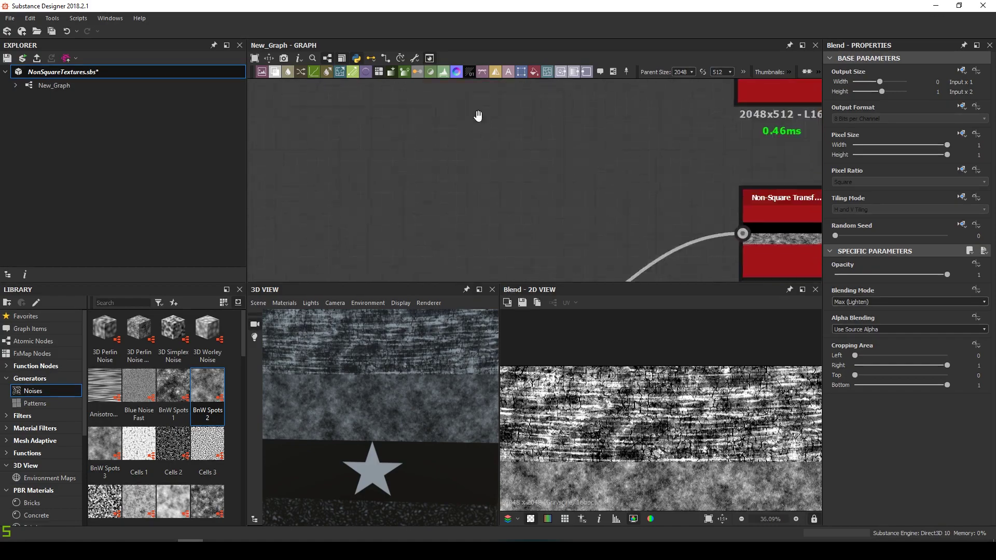
# Select the BnW Spots 2 node and pan around the blended atlas preview
pyautogui.scroll(-3, 478, 115)
pyautogui.scroll(5, 473, 195)
pyautogui.scroll(-5, 473, 195)
pyautogui.scroll(3, 708, 396)
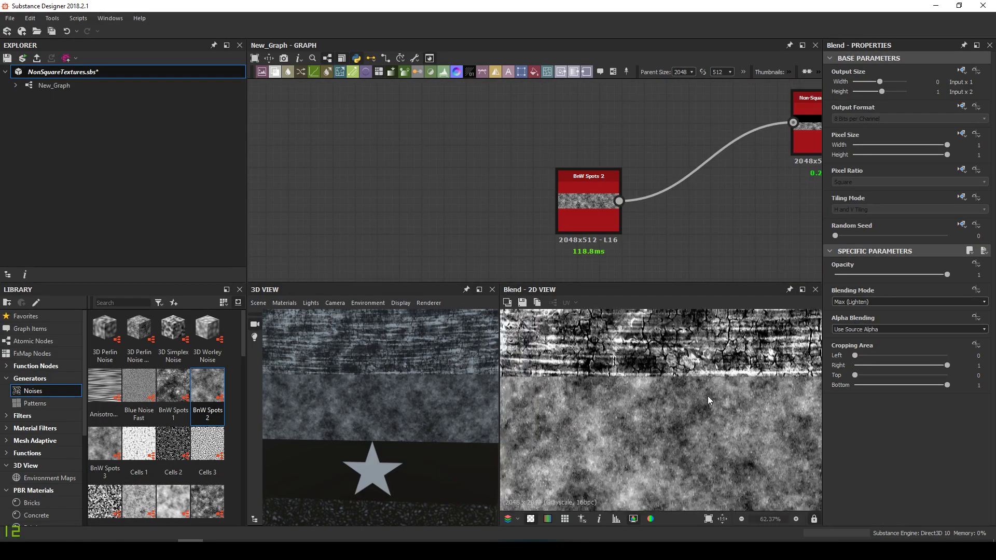
pyautogui.scroll(-3, 709, 401)
pyautogui.moveTo(611, 225); pyautogui.dragTo(474, 211, button='middle')
pyautogui.click(476, 214)
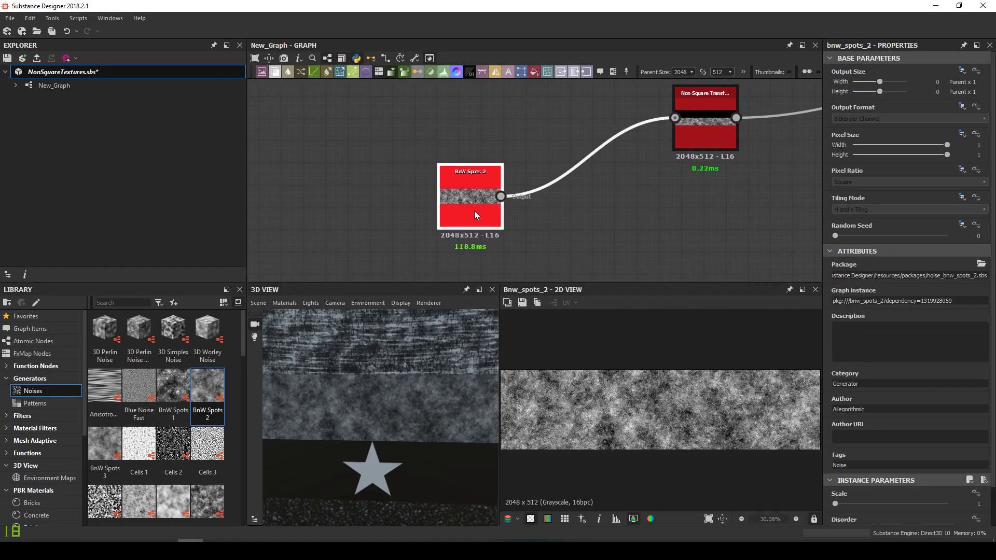
pyautogui.scroll(-2, 629, 397)
pyautogui.scroll(1, 629, 397)
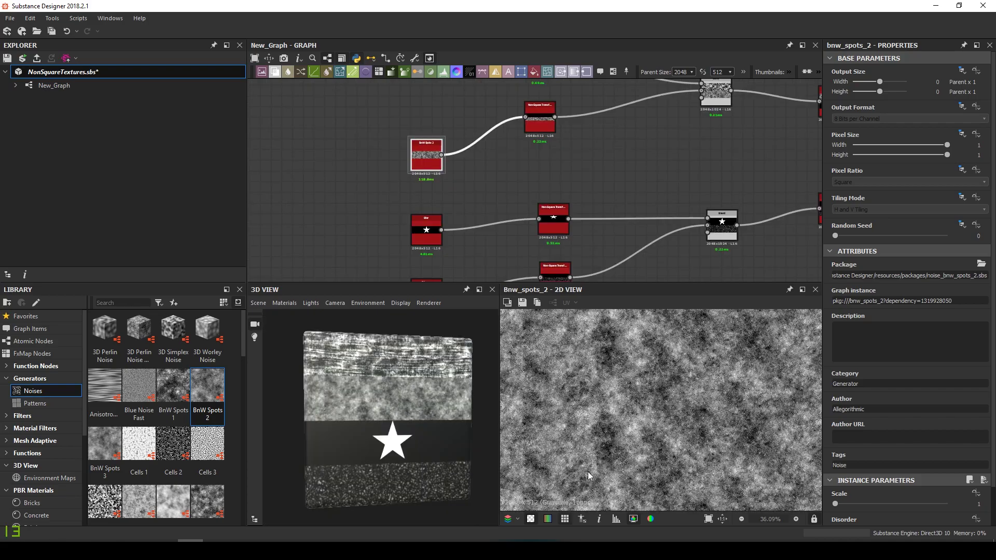
pyautogui.scroll(-2, 584, 456)
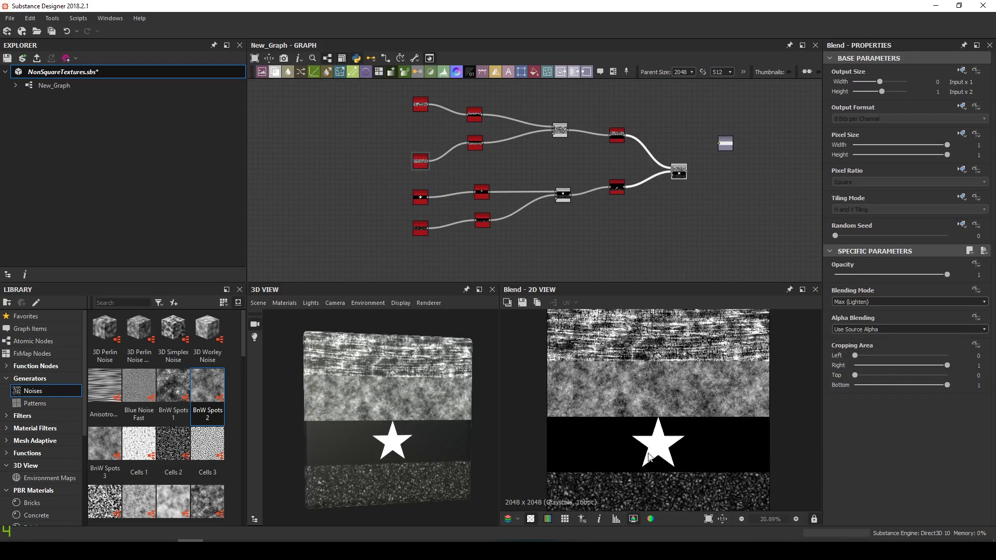
pyautogui.moveTo(601, 327); pyautogui.dragTo(649, 441, button='middle')
pyautogui.scroll(-1, 643, 418)
pyautogui.scroll(3, 644, 419)
pyautogui.doubleClick(420, 197)
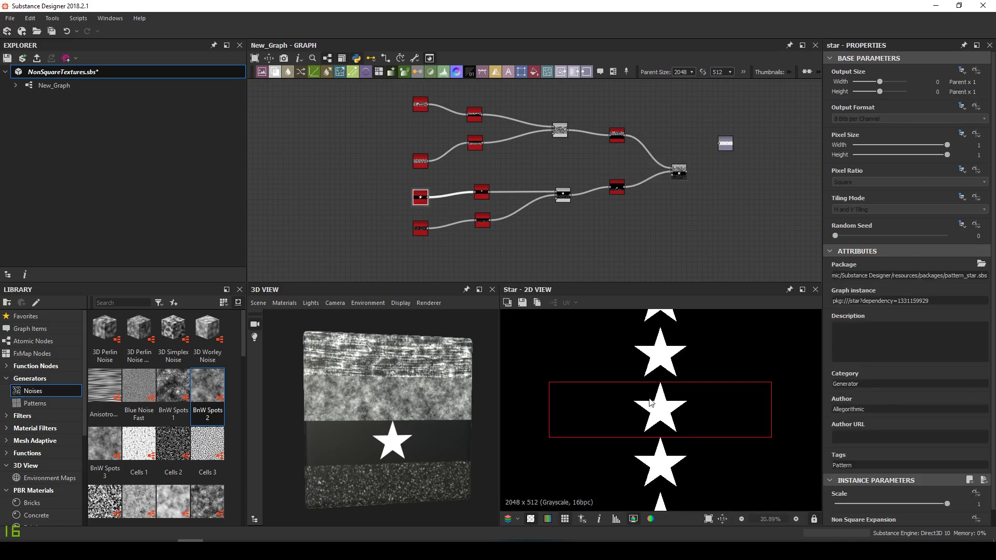
pyautogui.doubleClick(680, 171)
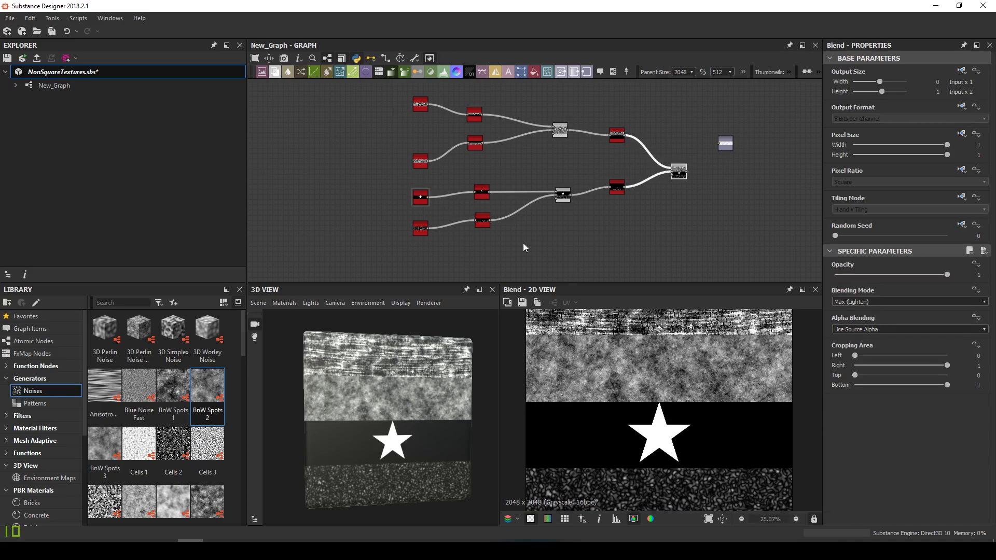
pyautogui.doubleClick(423, 231)
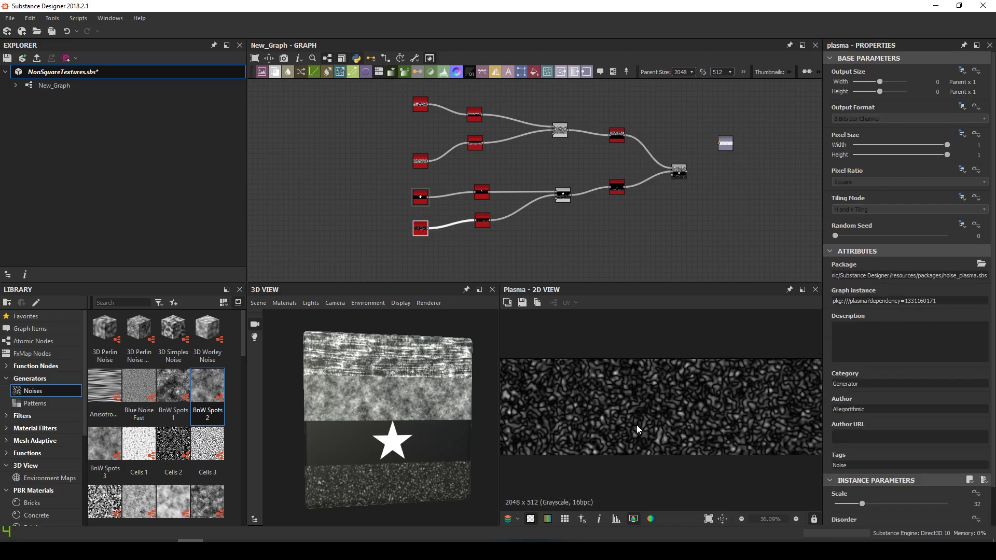
pyautogui.scroll(5, 637, 425)
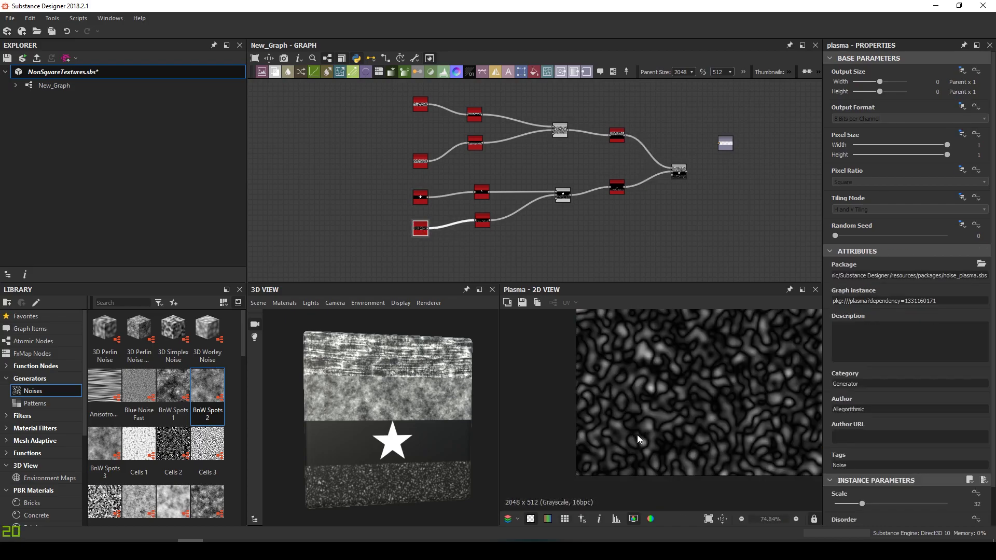
pyautogui.doubleClick(680, 172)
pyautogui.scroll(5, 591, 431)
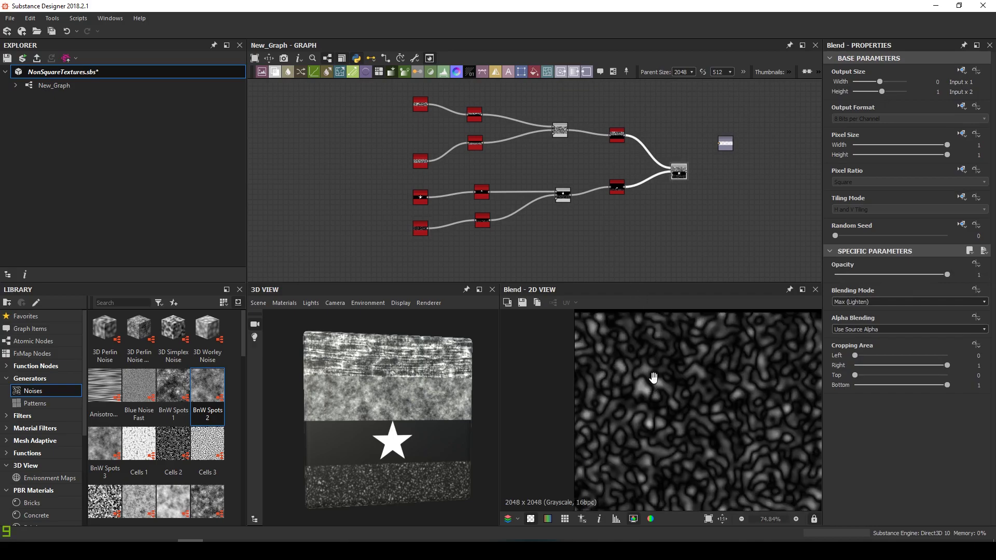
pyautogui.scroll(5, 421, 229)
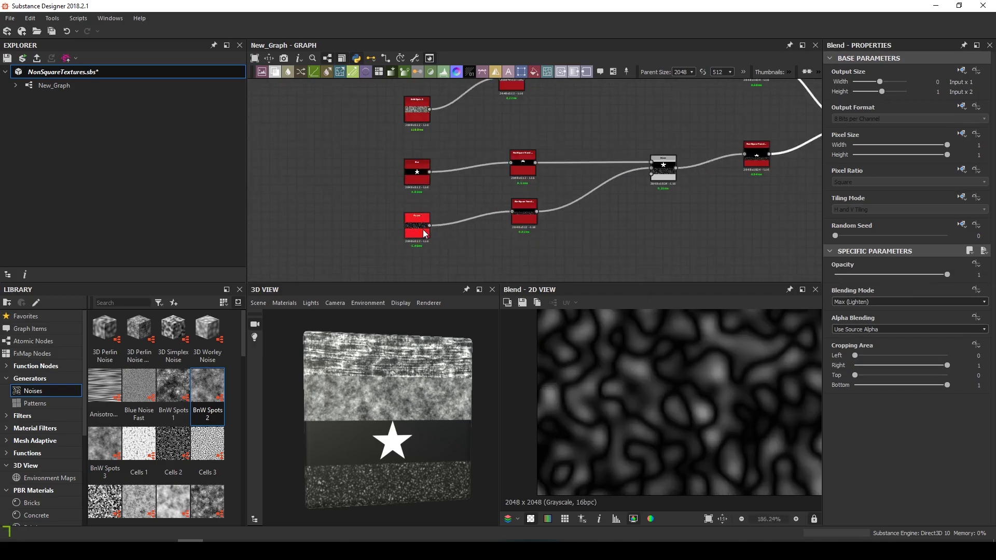
pyautogui.doubleClick(419, 232)
pyautogui.scroll(-7, 612, 368)
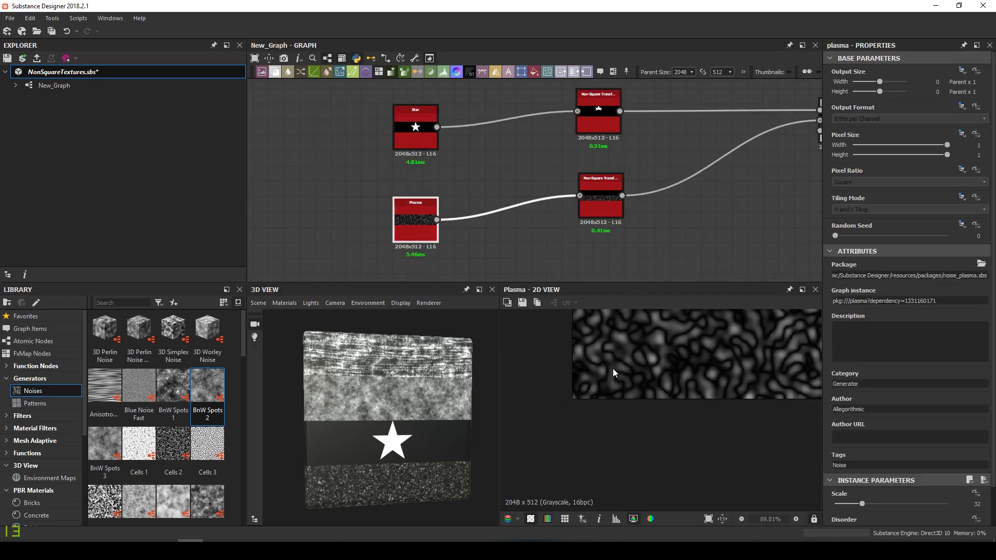
pyautogui.scroll(-5, 677, 213)
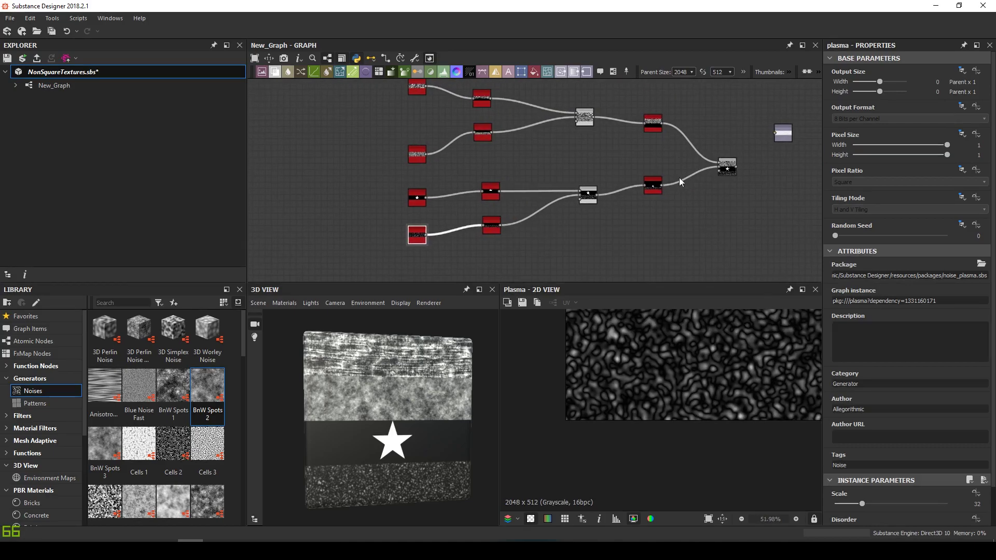
pyautogui.doubleClick(727, 167)
pyautogui.scroll(-3, 616, 391)
pyautogui.scroll(1, 616, 392)
pyautogui.scroll(10, 405, 202)
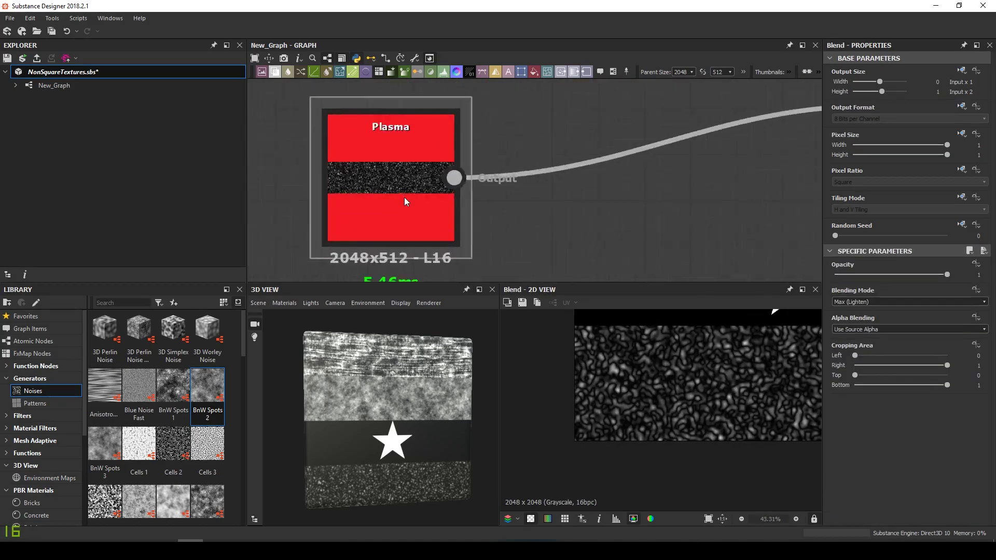
pyautogui.moveTo(385, 197); pyautogui.dragTo(410, 214, button='middle')
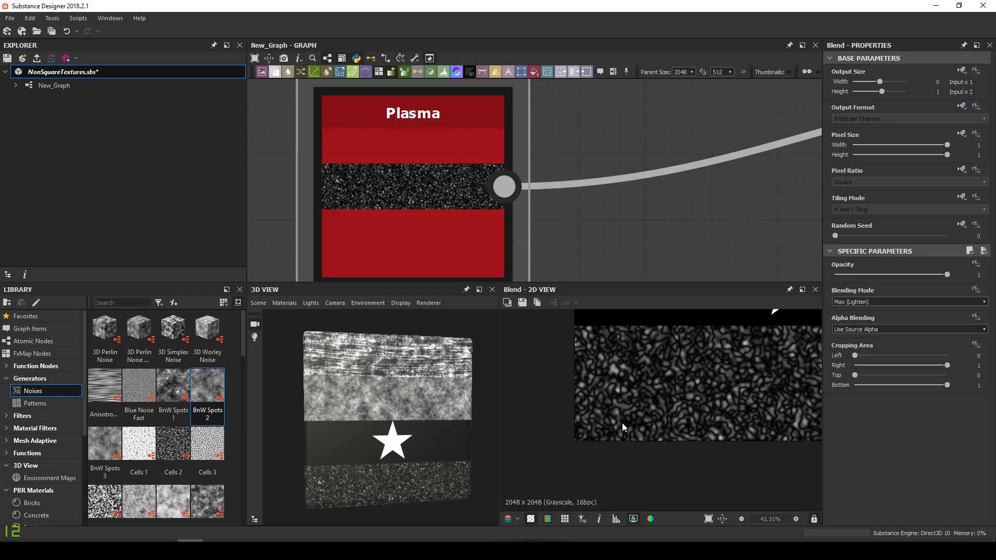
# Centre the node network and nudge the final Blend node slightly up-left
pyautogui.scroll(-10, 555, 205)
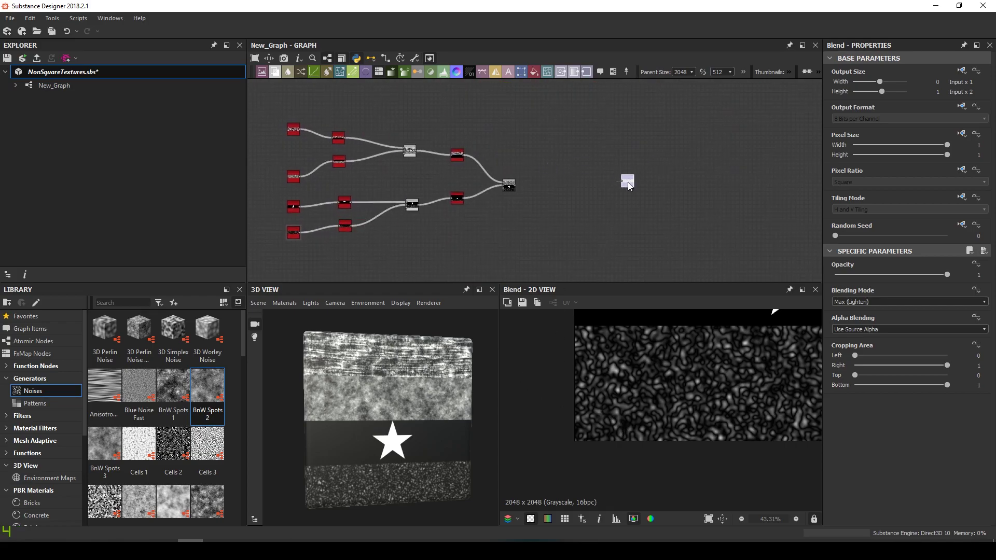
pyautogui.scroll(5, 516, 197)
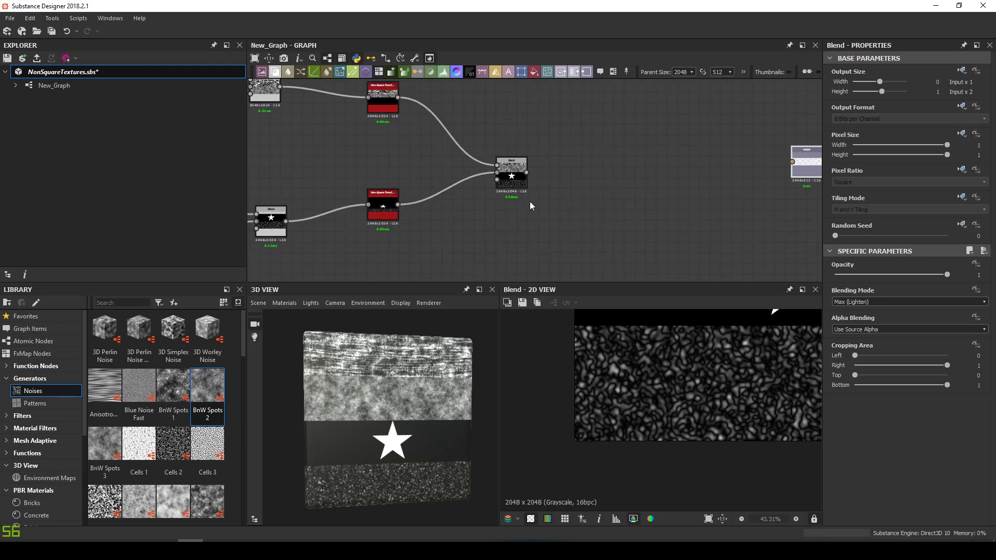
pyautogui.scroll(-4, 530, 205)
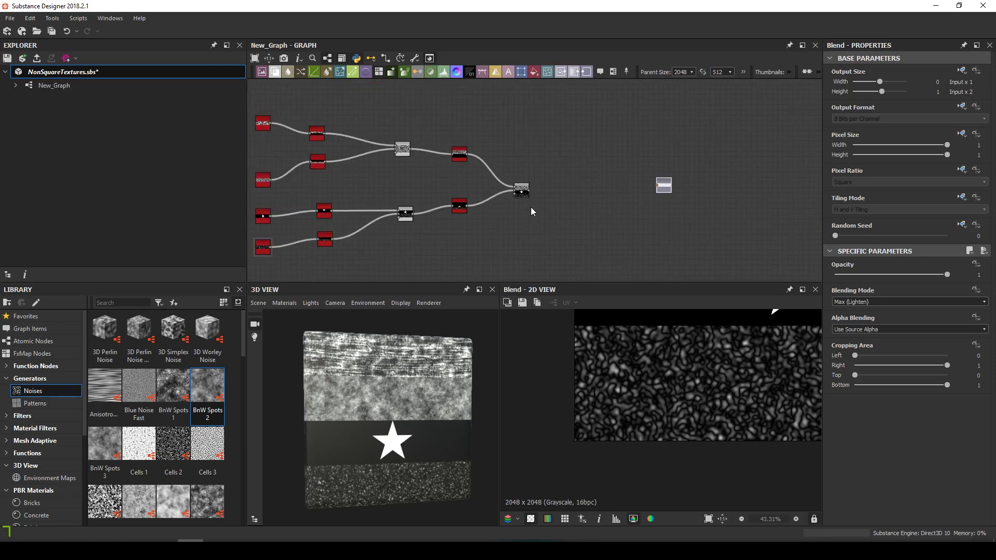
pyautogui.moveTo(531, 207); pyautogui.dragTo(596, 219, button='middle')
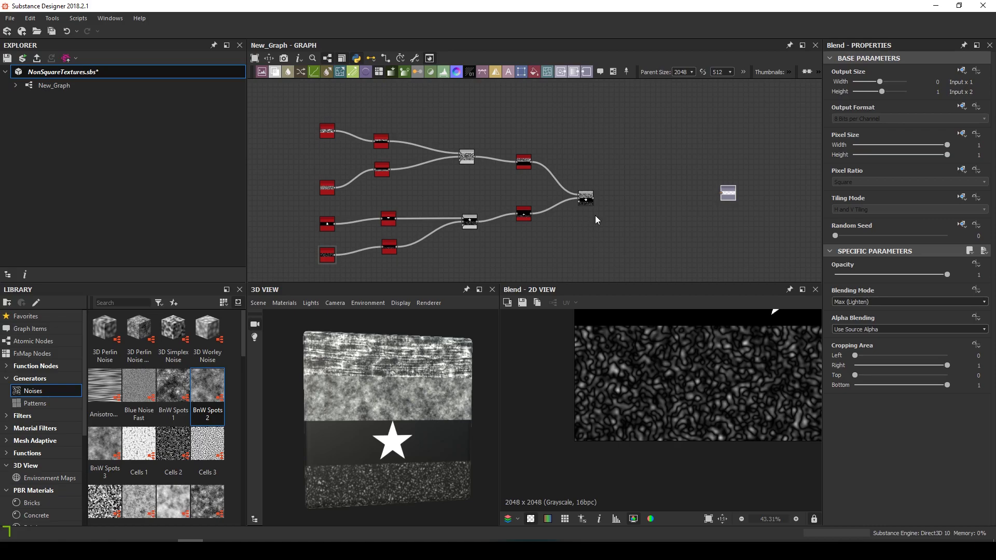
pyautogui.moveTo(589, 203); pyautogui.dragTo(584, 199)
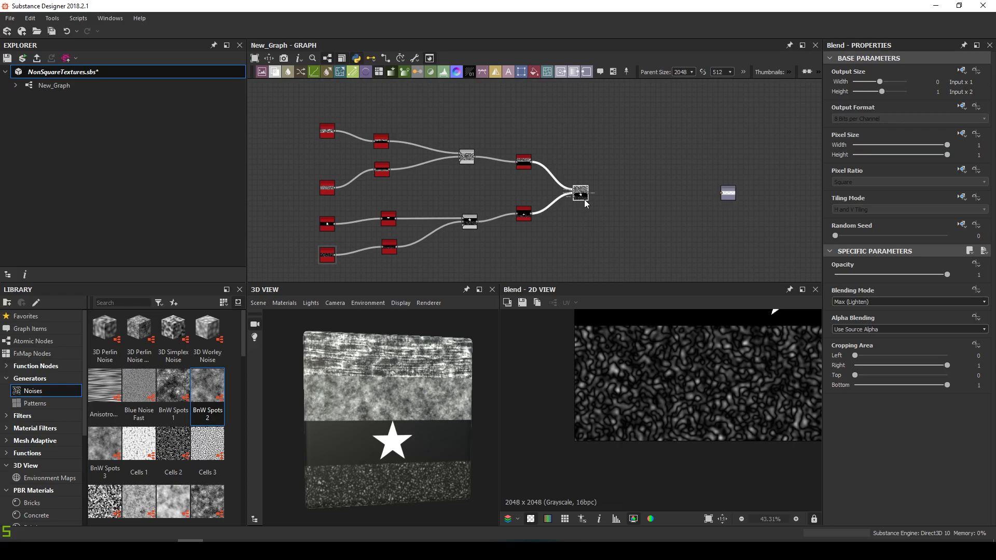
pyautogui.scroll(-2, 549, 208)
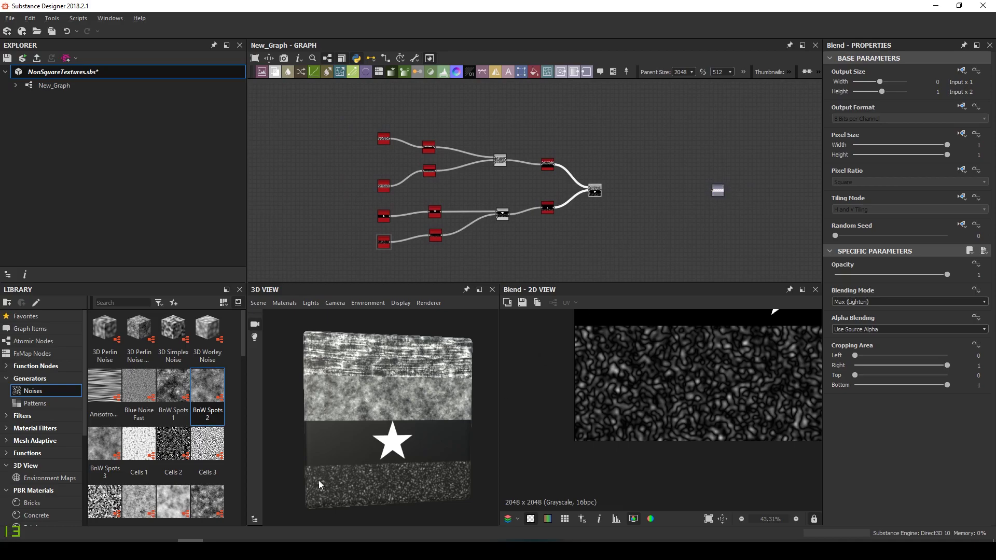
# Switch the 3D preview mesh to Rounded Cylinder and orbit to frame the star band
pyautogui.click(253, 308)
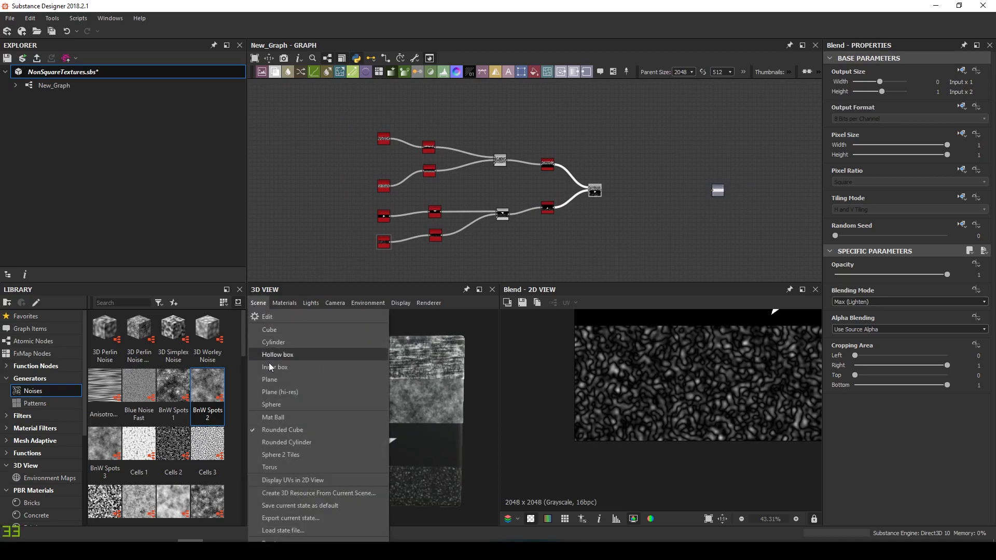
pyautogui.click(277, 444)
pyautogui.moveTo(407, 427); pyautogui.dragTo(265, 438)
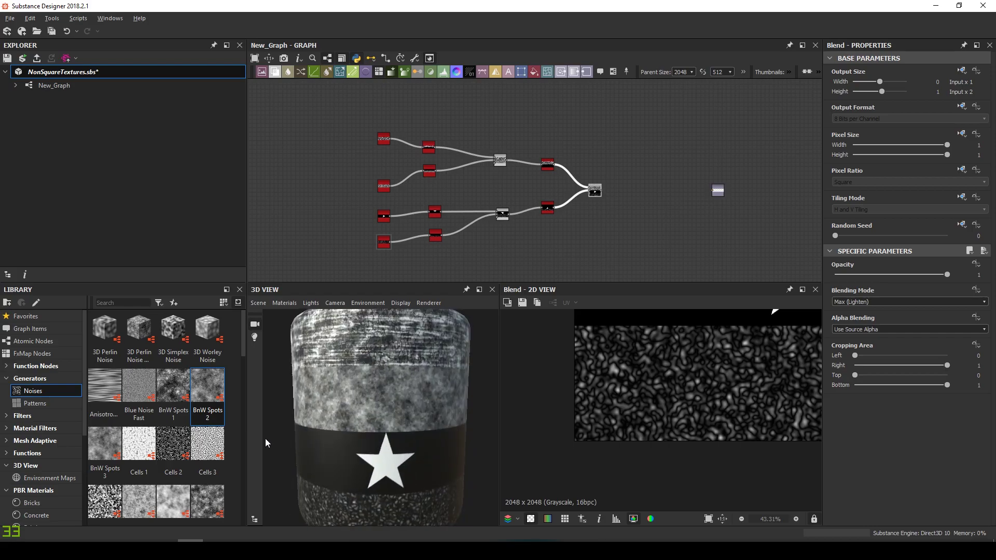
pyautogui.moveTo(416, 406); pyautogui.dragTo(487, 394)
pyautogui.scroll(8, 431, 399)
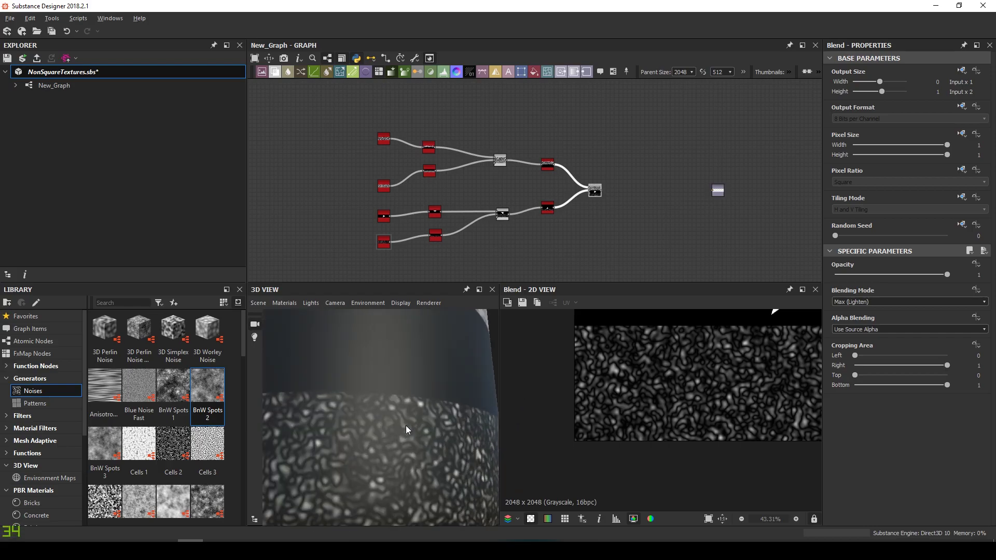
pyautogui.scroll(-3, 703, 372)
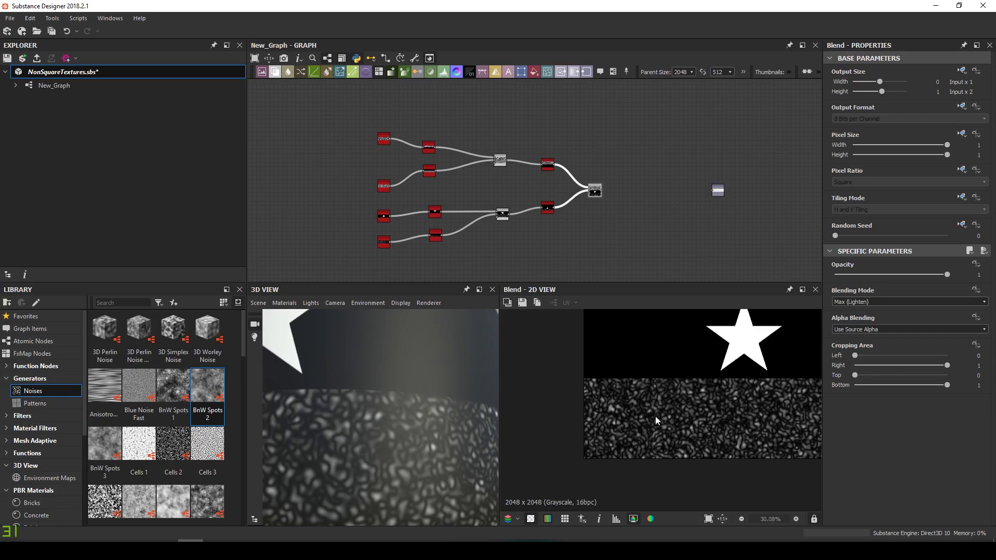
pyautogui.scroll(10, 384, 254)
pyautogui.scroll(2, 378, 208)
pyautogui.scroll(-10, 591, 156)
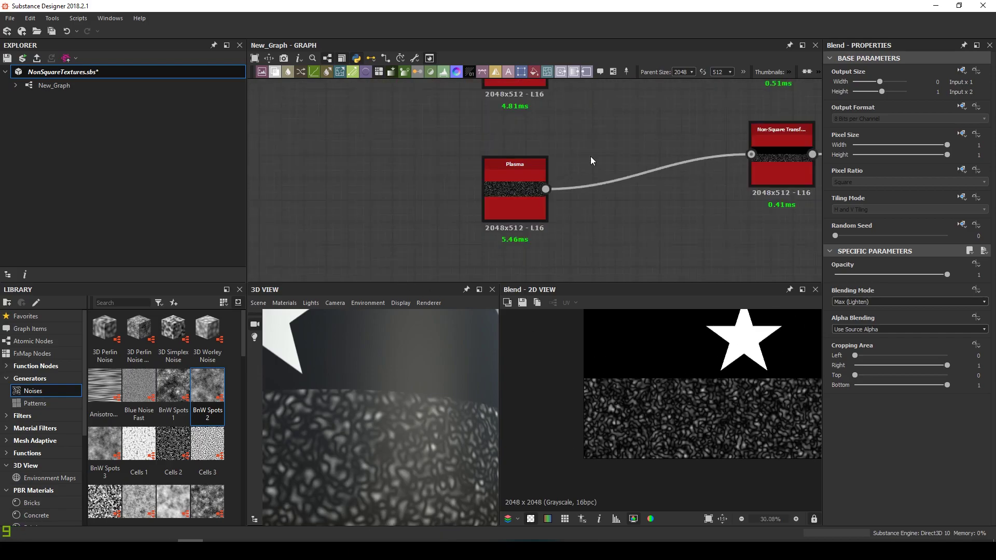
pyautogui.moveTo(640, 157); pyautogui.dragTo(462, 210, button='middle')
pyautogui.scroll(3, 500, 195)
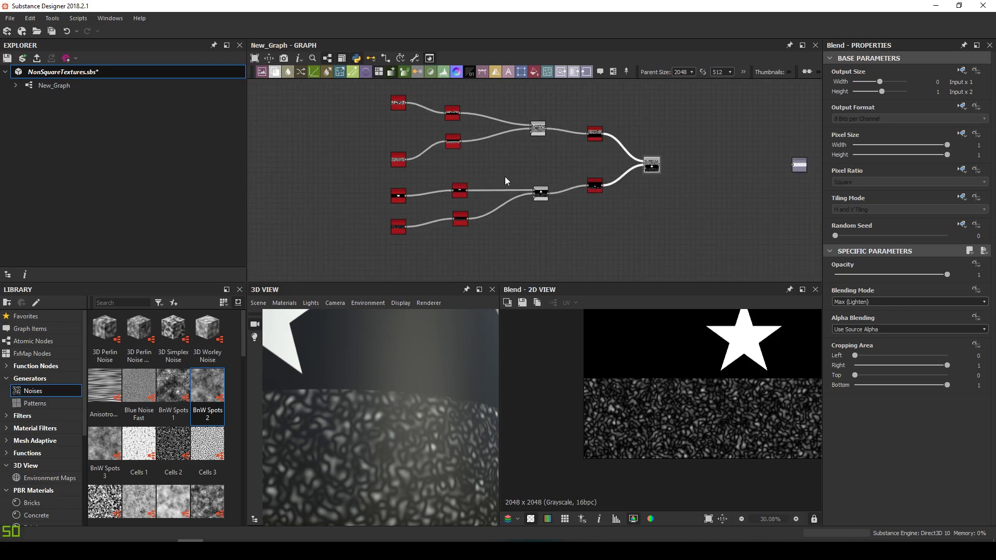
pyautogui.scroll(-5, 730, 363)
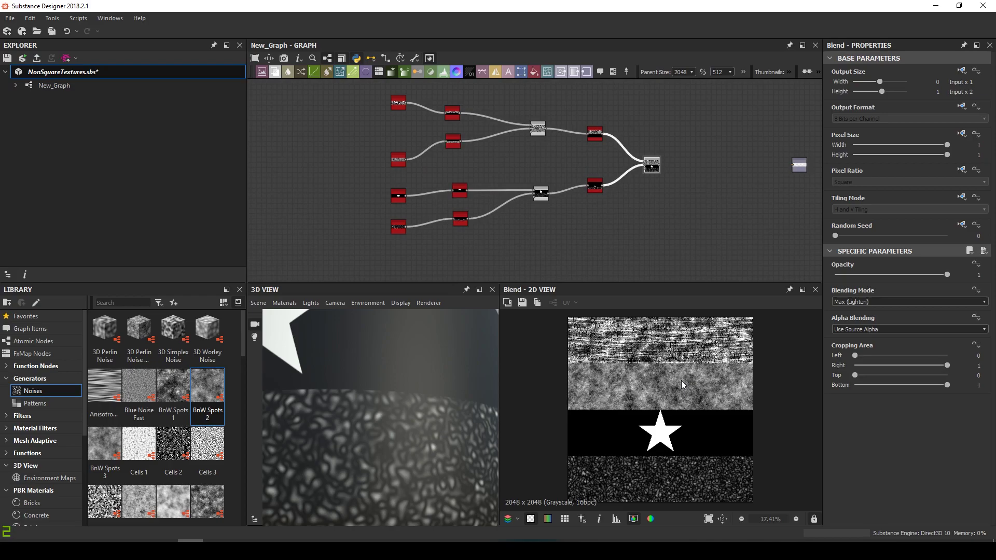
pyautogui.moveTo(471, 187); pyautogui.dragTo(446, 216, button='middle')
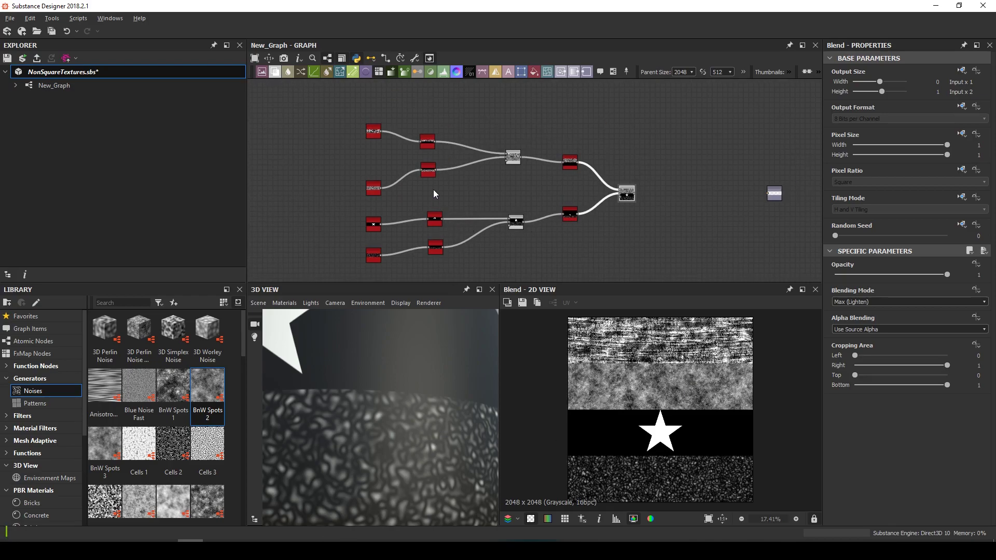
pyautogui.scroll(3, 467, 184)
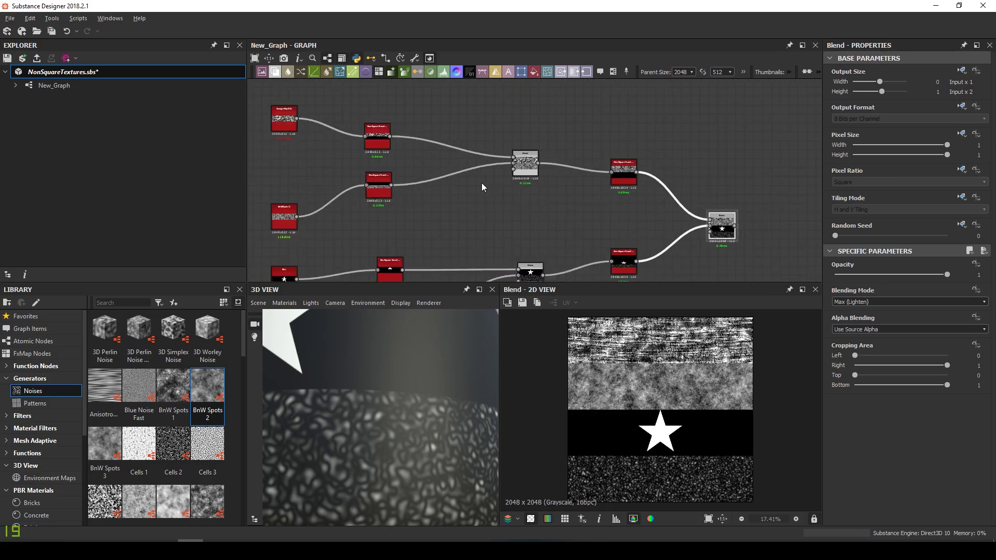
pyautogui.scroll(-1, 482, 183)
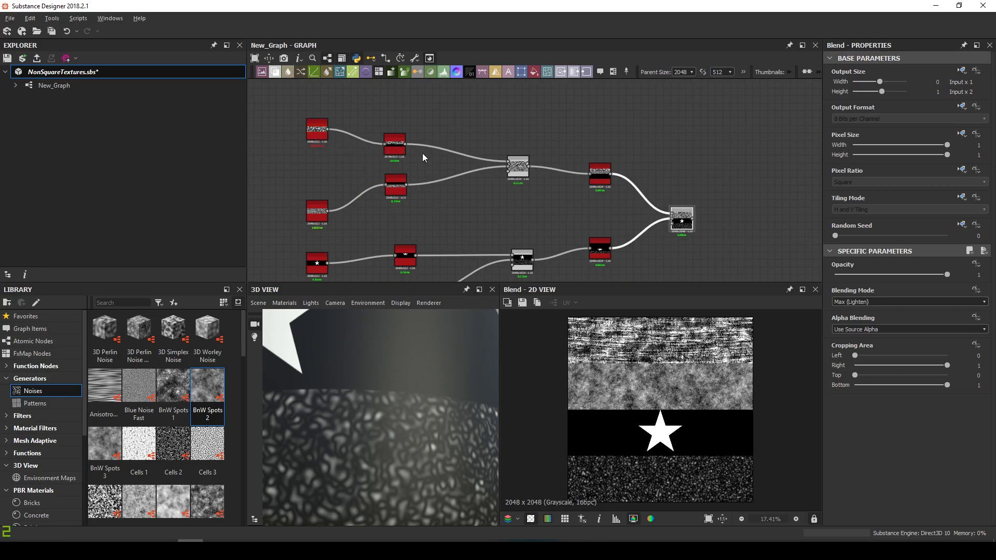
# Delete the grunge-merging Blend, second grunge source and extra transforms; wire grunge transform into final Blend
pyautogui.press('Delete')
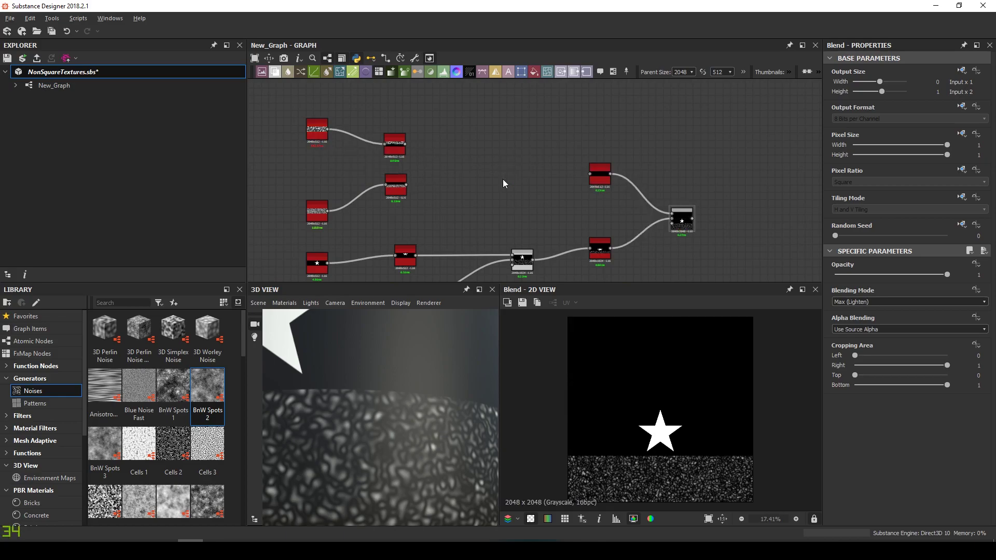
pyautogui.moveTo(441, 223); pyautogui.dragTo(299, 190)
pyautogui.press('Delete')
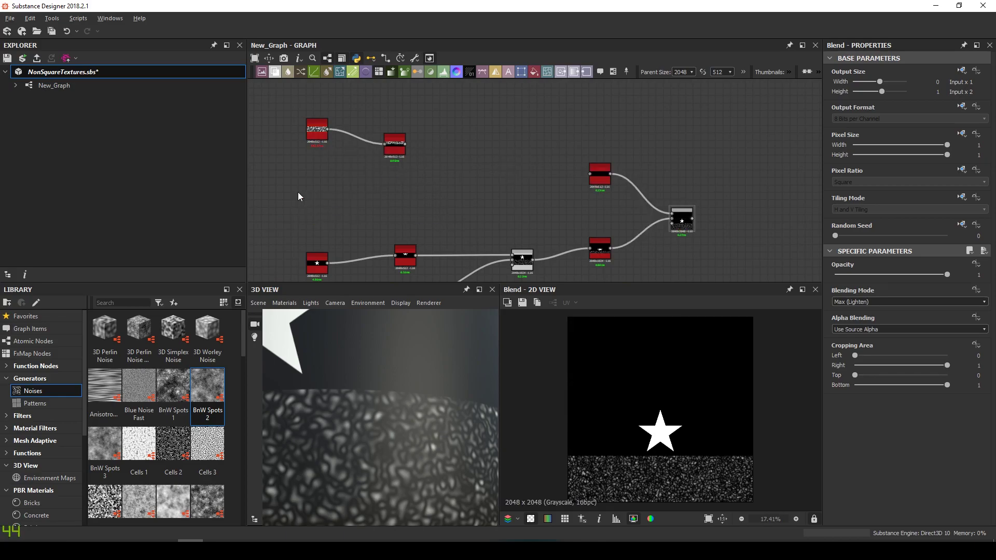
pyautogui.moveTo(291, 115); pyautogui.dragTo(508, 180)
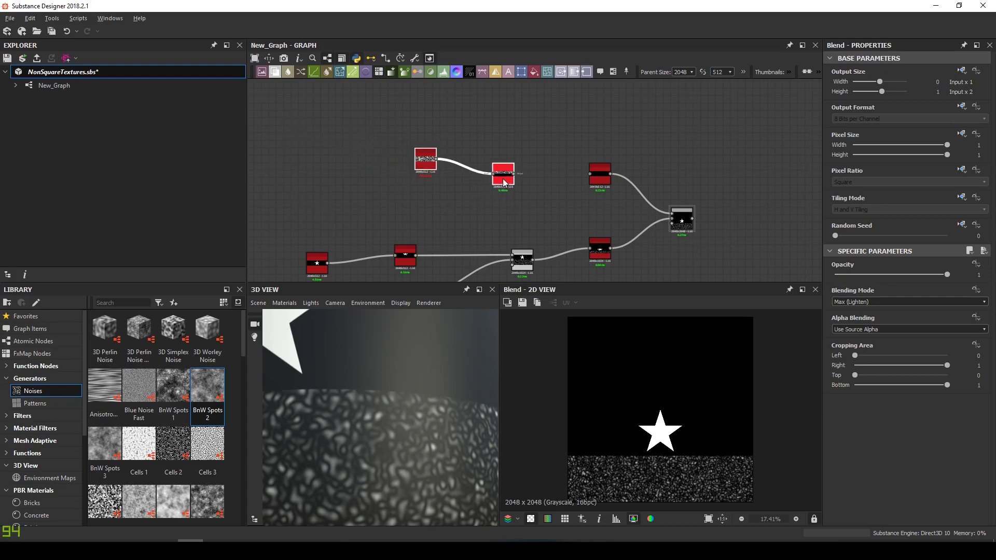
pyautogui.click(606, 182)
pyautogui.press('Delete')
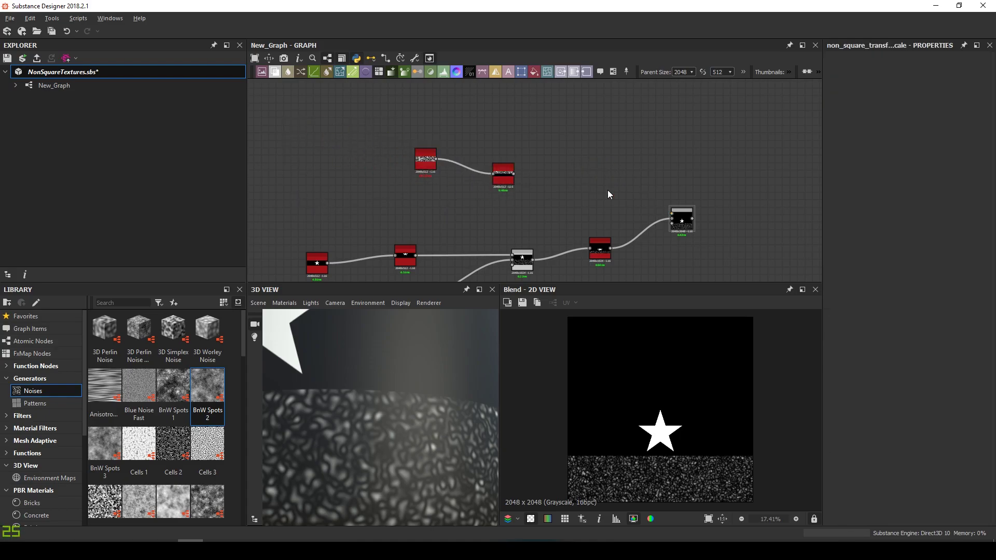
pyautogui.moveTo(514, 173); pyautogui.dragTo(671, 213)
# Wire the star-and-spots Blend into the final Blend and delete the unused Non-Square Transform
pyautogui.click(688, 260)
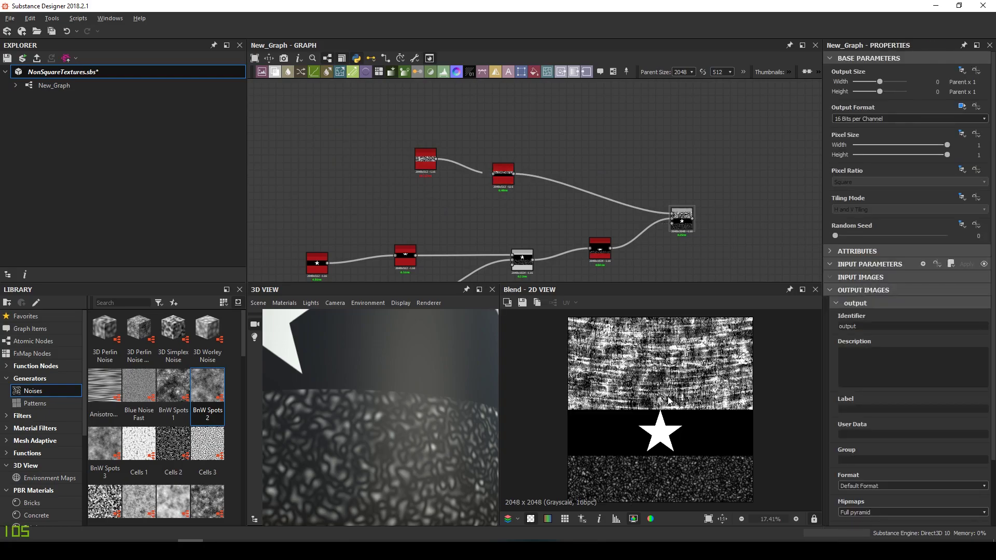
pyautogui.scroll(3, 667, 396)
pyautogui.scroll(-4, 668, 396)
pyautogui.press('f')
pyautogui.moveTo(280, 166); pyautogui.dragTo(446, 239)
pyautogui.moveTo(423, 224); pyautogui.dragTo(490, 212)
pyautogui.scroll(3, 526, 200)
pyautogui.moveTo(562, 210); pyautogui.dragTo(515, 231, button='middle')
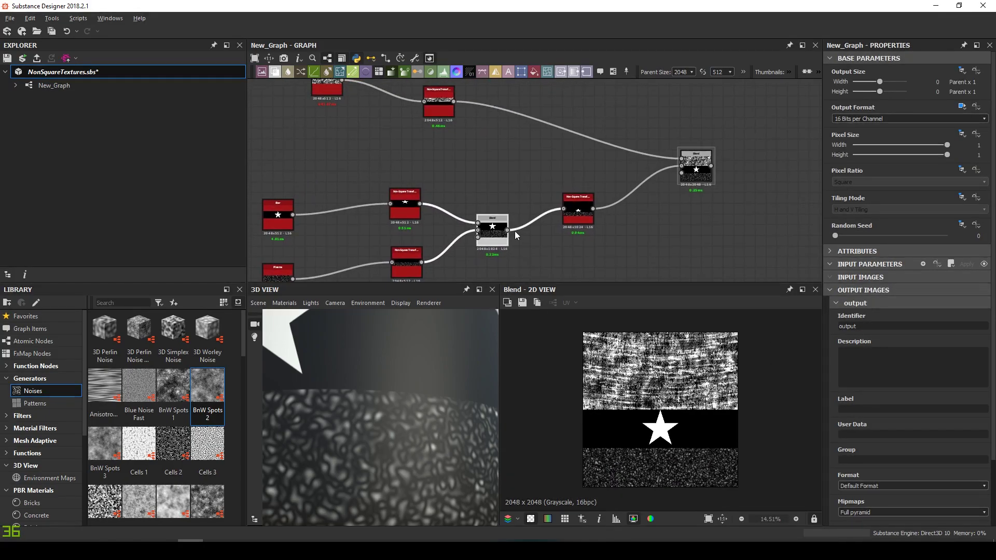
pyautogui.moveTo(510, 230); pyautogui.dragTo(681, 166)
pyautogui.moveTo(580, 218); pyautogui.dragTo(602, 251)
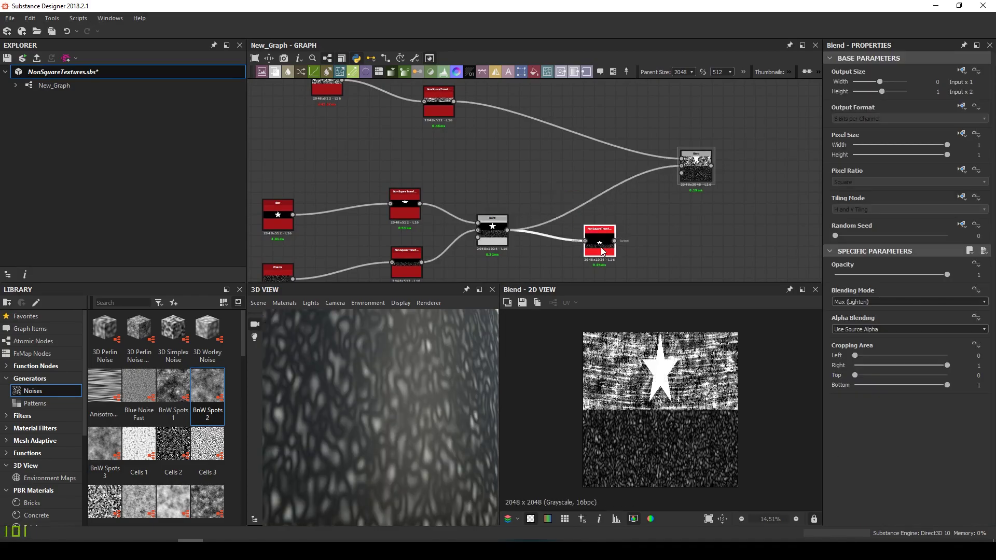
pyautogui.press('Delete')
# Tidy the layout by moving the Star, Plasma and Grunge Map 011 nodes
pyautogui.scroll(-2, 523, 178)
pyautogui.moveTo(389, 218); pyautogui.dragTo(387, 178, button='middle')
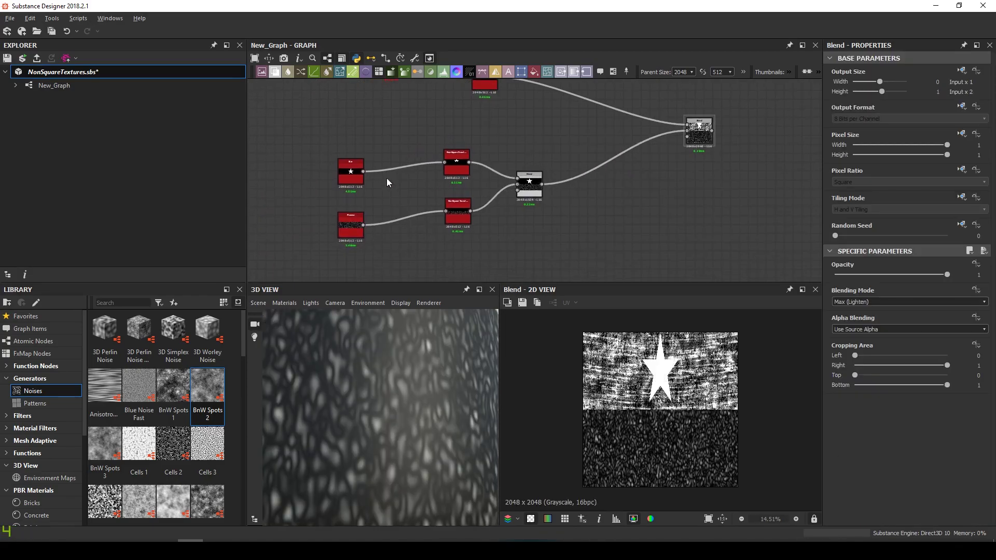
pyautogui.click(353, 226)
pyautogui.moveTo(353, 225); pyautogui.dragTo(373, 211)
pyautogui.scroll(2, 399, 238)
pyautogui.moveTo(400, 238); pyautogui.dragTo(396, 156, button='middle')
pyautogui.scroll(-2, 402, 251)
pyautogui.scroll(3, 351, 154)
pyautogui.moveTo(350, 155); pyautogui.dragTo(316, 172)
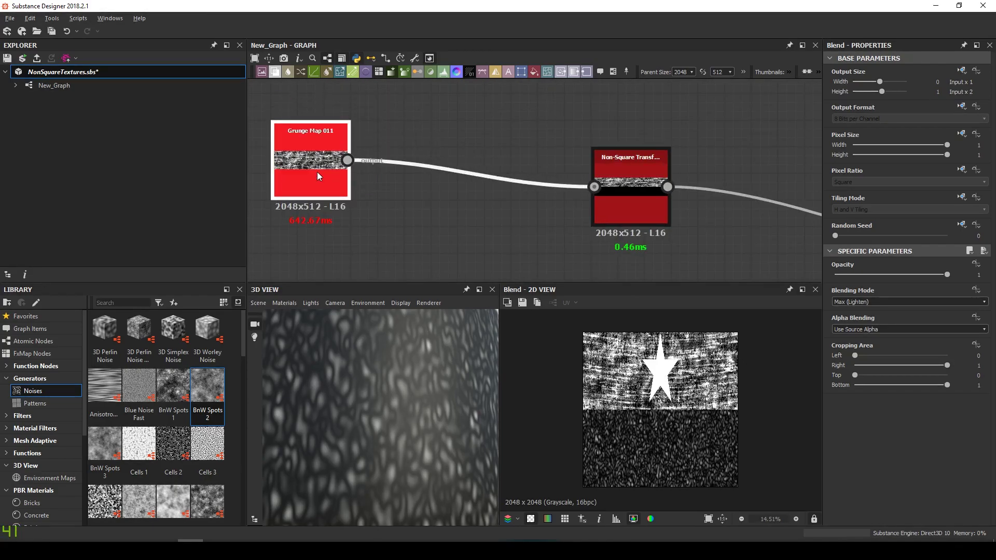
# Set Grunge Map 011 output height to Parent x 2 and preview the 2048x1024 star-and-spots Blend
pyautogui.moveTo(880, 92); pyautogui.dragTo(882, 92)
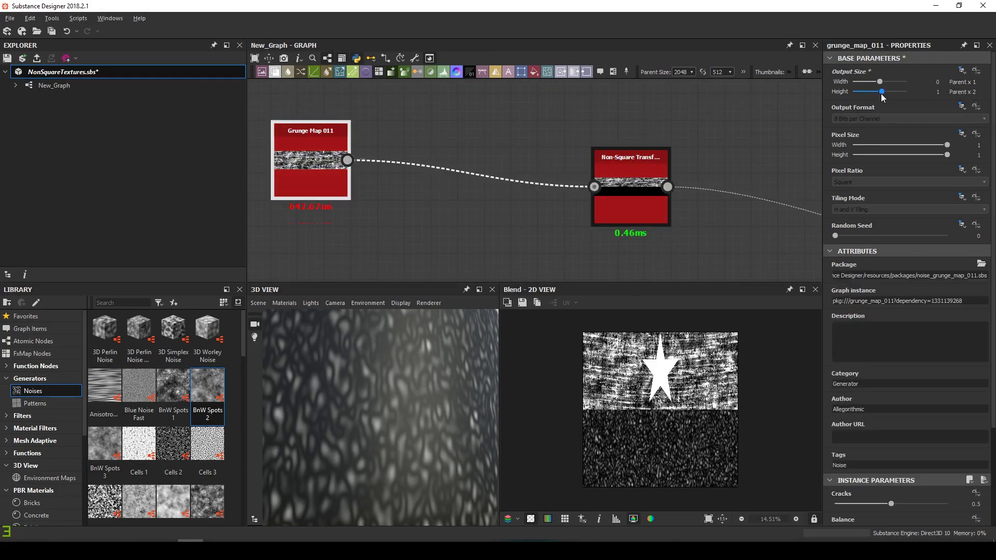
pyautogui.scroll(-1, 515, 182)
pyautogui.scroll(-2, 515, 183)
pyautogui.moveTo(515, 182); pyautogui.dragTo(432, 125, button='middle')
pyautogui.scroll(-2, 699, 201)
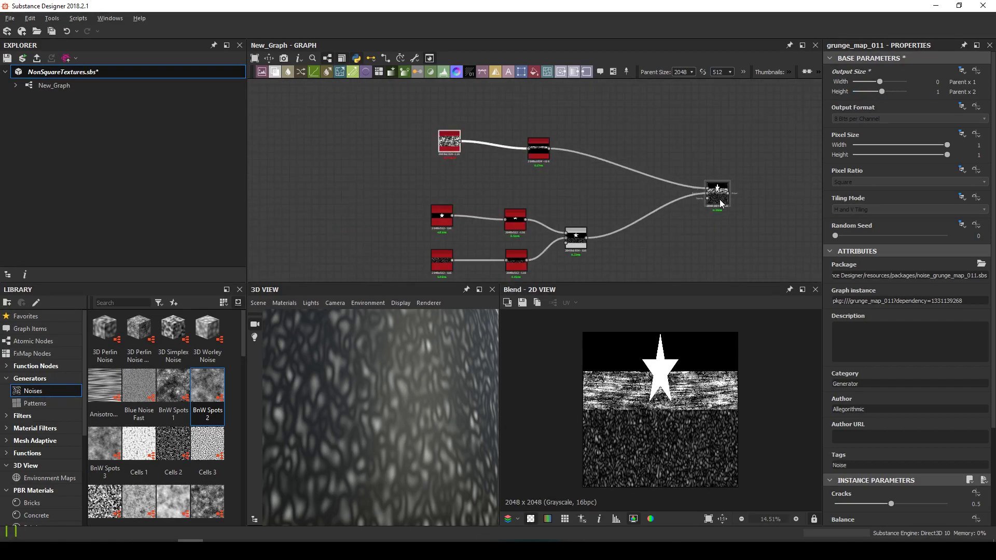
pyautogui.click(721, 204)
pyautogui.scroll(4, 594, 244)
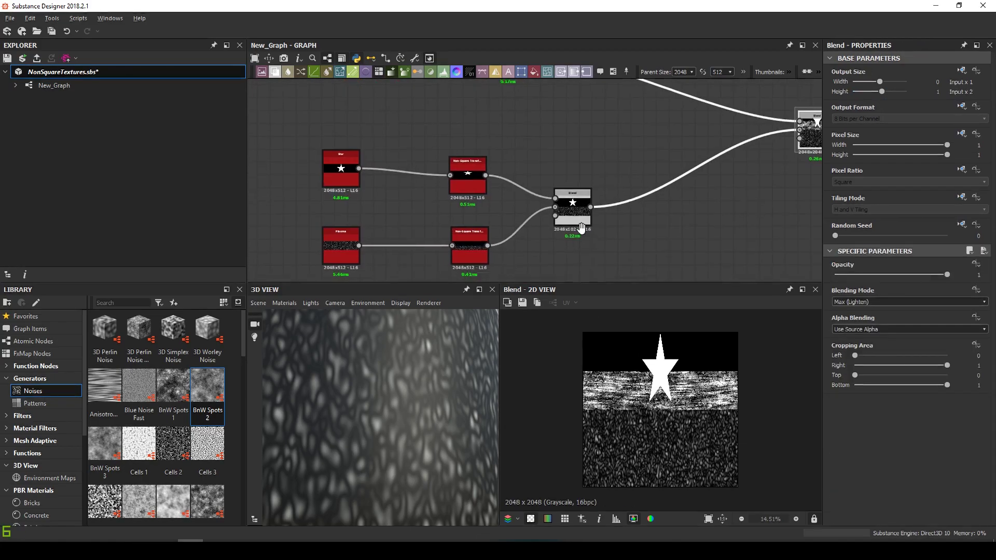
pyautogui.doubleClick(571, 179)
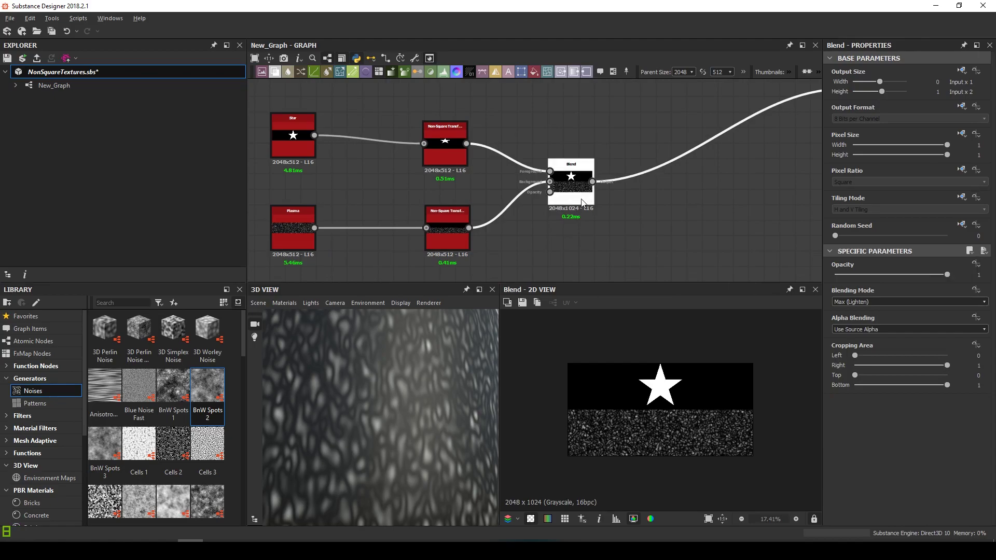
pyautogui.scroll(-3, 388, 255)
# Insert a Non-Square Transform Grayscale after the Blend and align it below the grunge transform
pyautogui.press('space')
pyautogui.write('non')
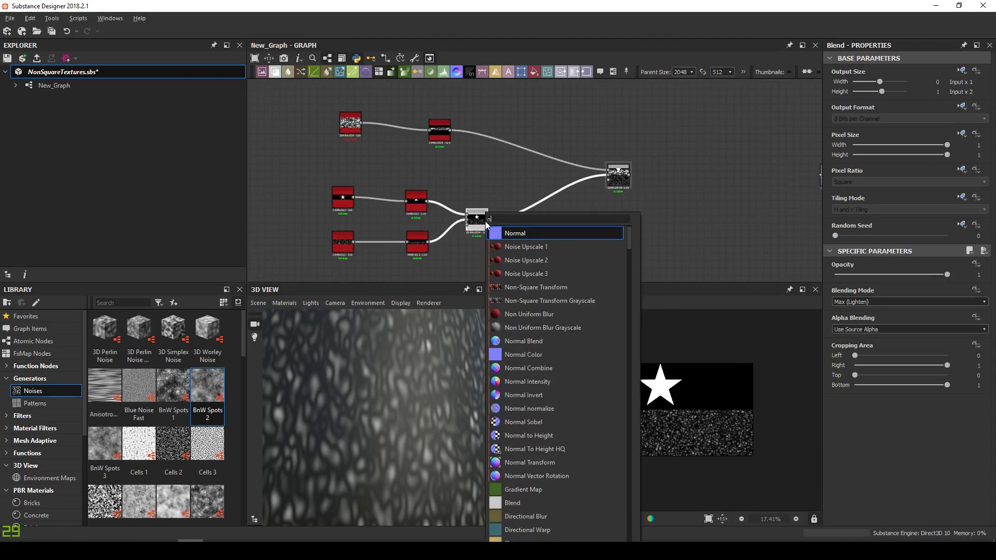
pyautogui.click(503, 232)
pyautogui.moveTo(507, 227); pyautogui.dragTo(538, 220)
pyautogui.moveTo(441, 144); pyautogui.dragTo(546, 161)
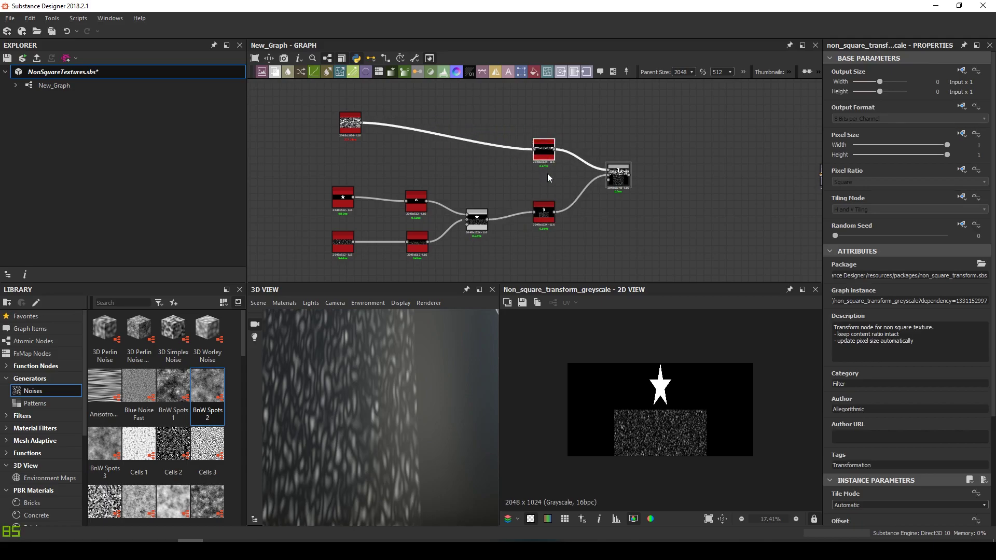
# Preview the star strip, spots strip and new transform's 2048x1024 outputs
pyautogui.doubleClick(416, 202)
pyautogui.scroll(-2, 931, 415)
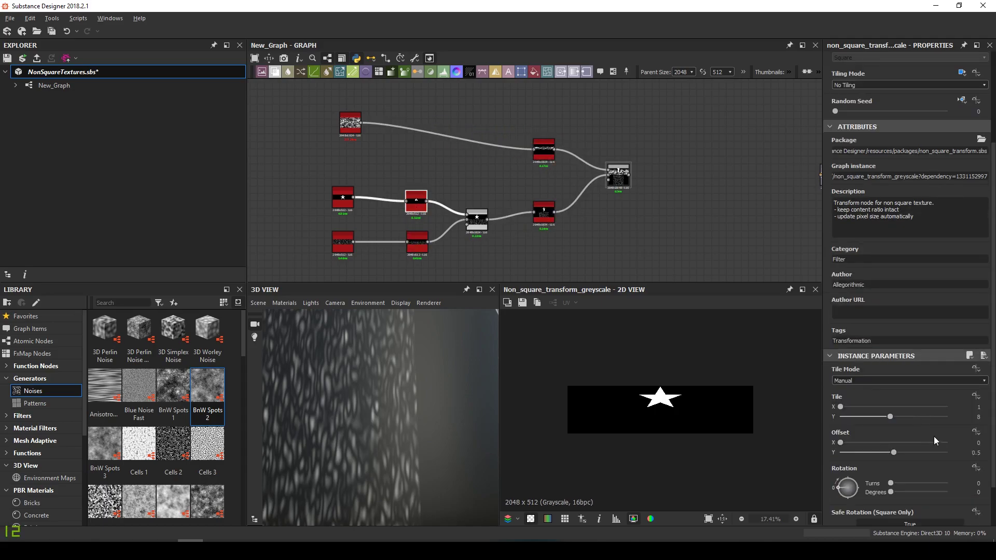
pyautogui.doubleClick(417, 240)
pyautogui.doubleClick(545, 222)
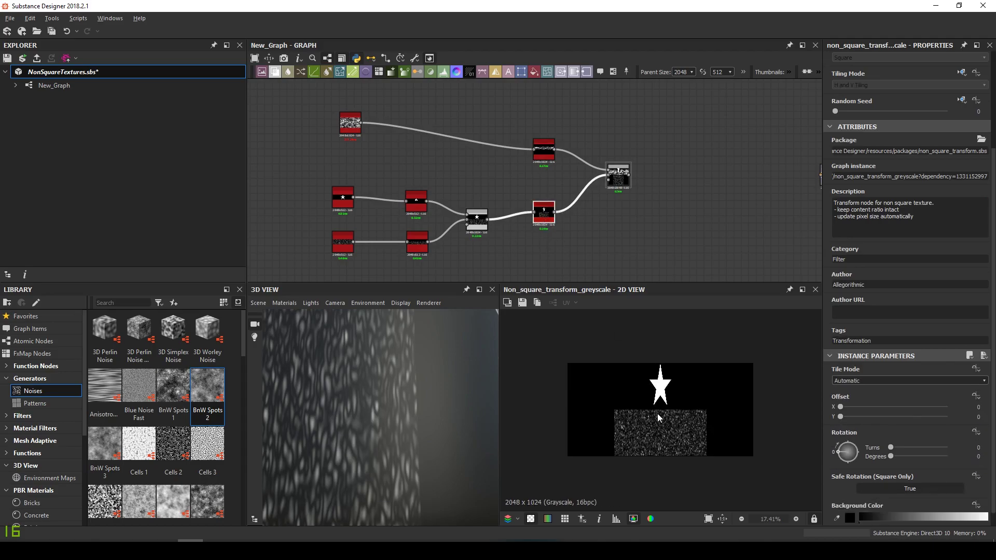
pyautogui.scroll(2, 938, 210)
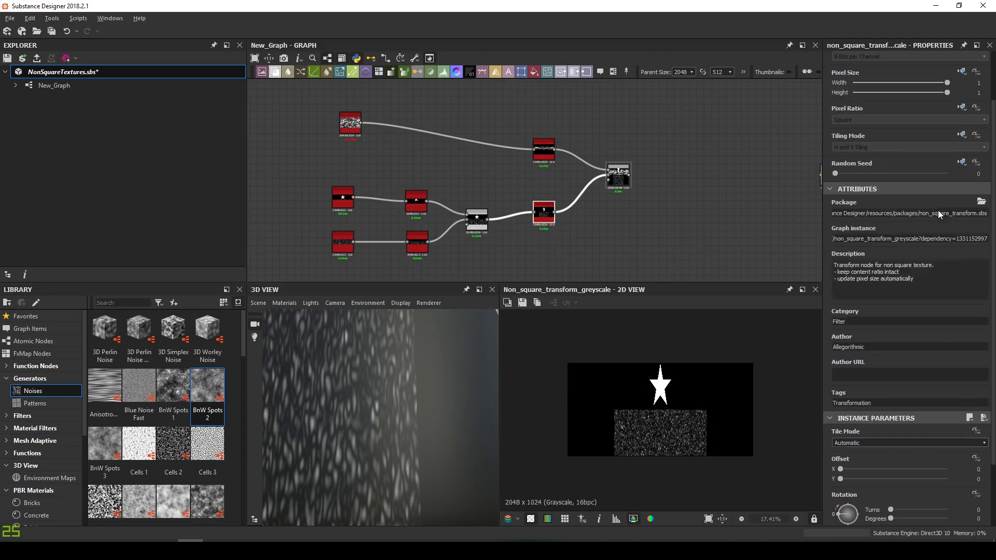
# Set the new transform's Tiling Mode to No Tiling and Tile Mode to Manual
pyautogui.click(973, 149)
pyautogui.click(933, 170)
pyautogui.click(855, 149)
pyautogui.click(856, 156)
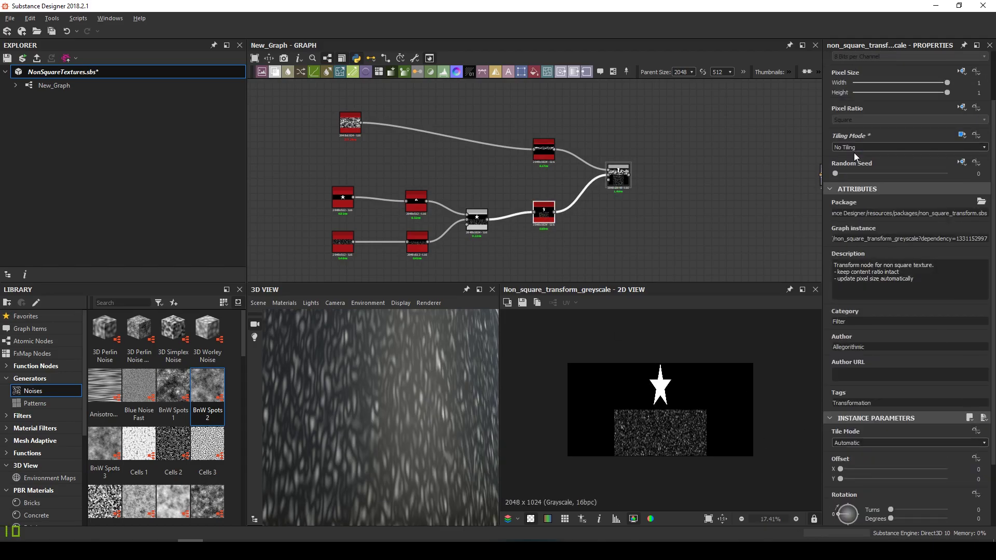
pyautogui.scroll(-2, 893, 455)
pyautogui.click(863, 381)
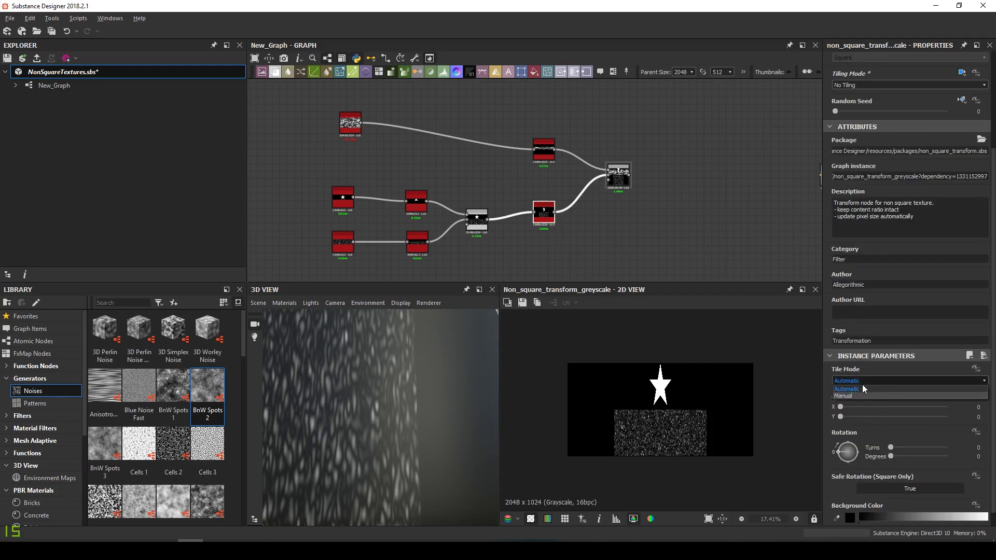
pyautogui.click(861, 396)
# Give the new transform Offset Y -0.5 and Tile Y 4, then preview the final atlas
pyautogui.moveTo(544, 162); pyautogui.dragTo(537, 163)
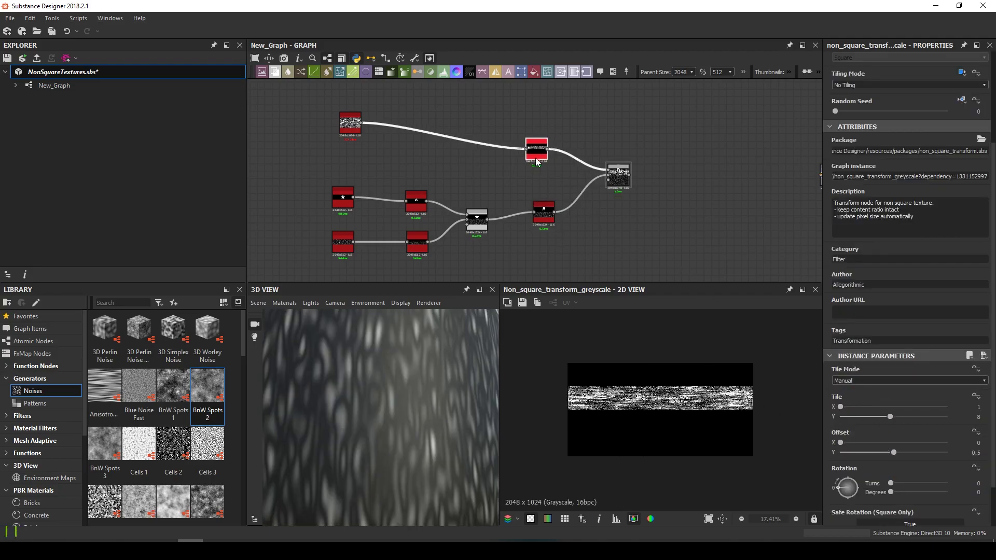
pyautogui.doubleClick(543, 212)
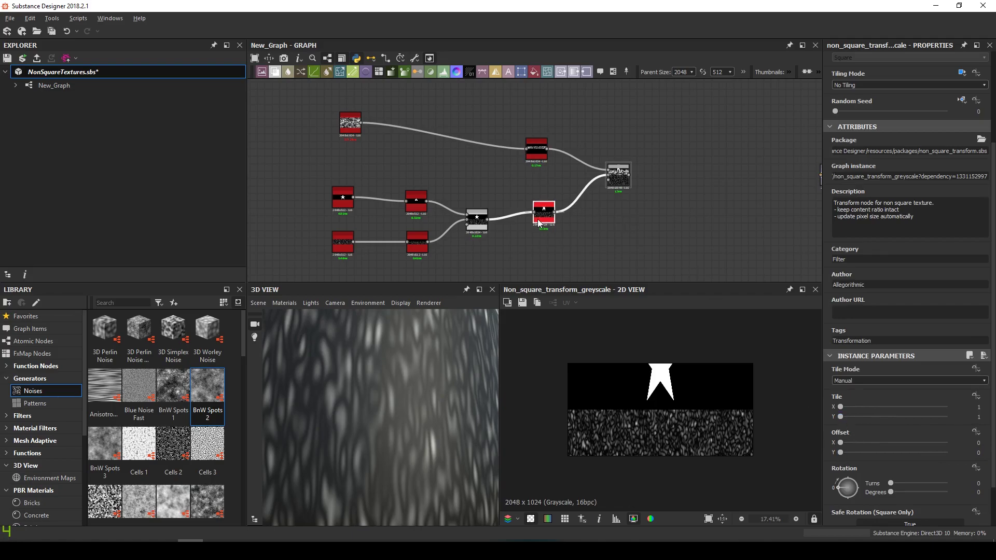
pyautogui.doubleClick(978, 453)
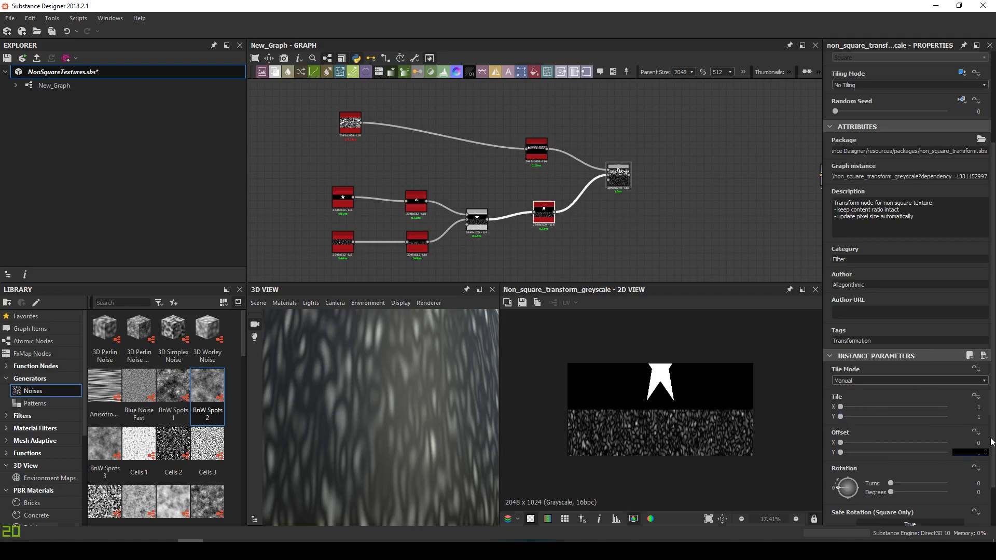
pyautogui.press('Return')
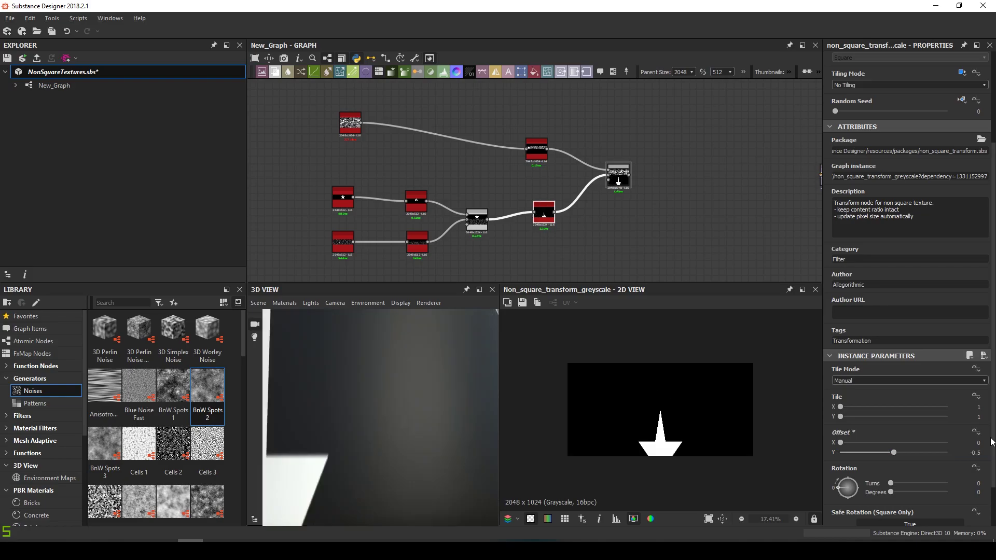
pyautogui.moveTo(841, 418); pyautogui.dragTo(869, 418)
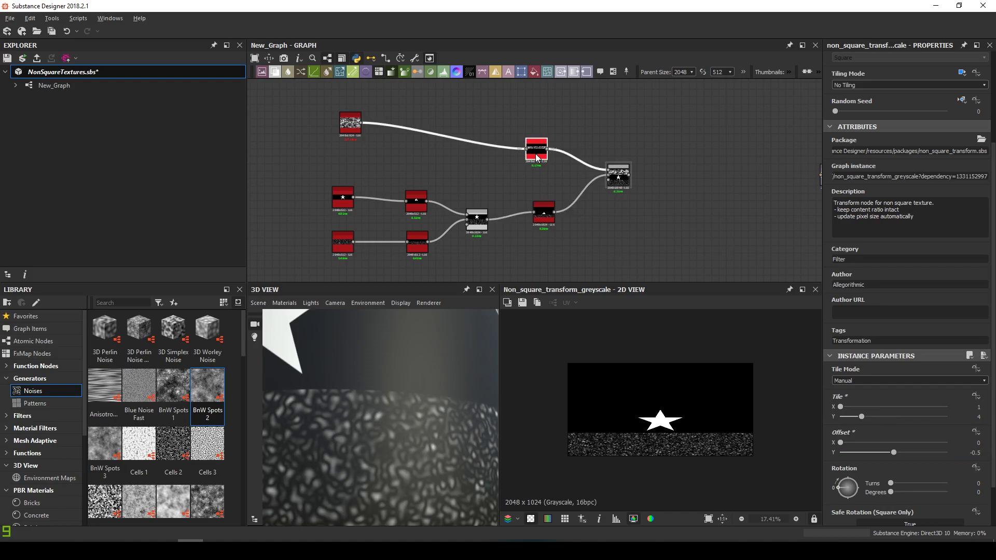
pyautogui.moveTo(894, 419); pyautogui.dragTo(866, 423)
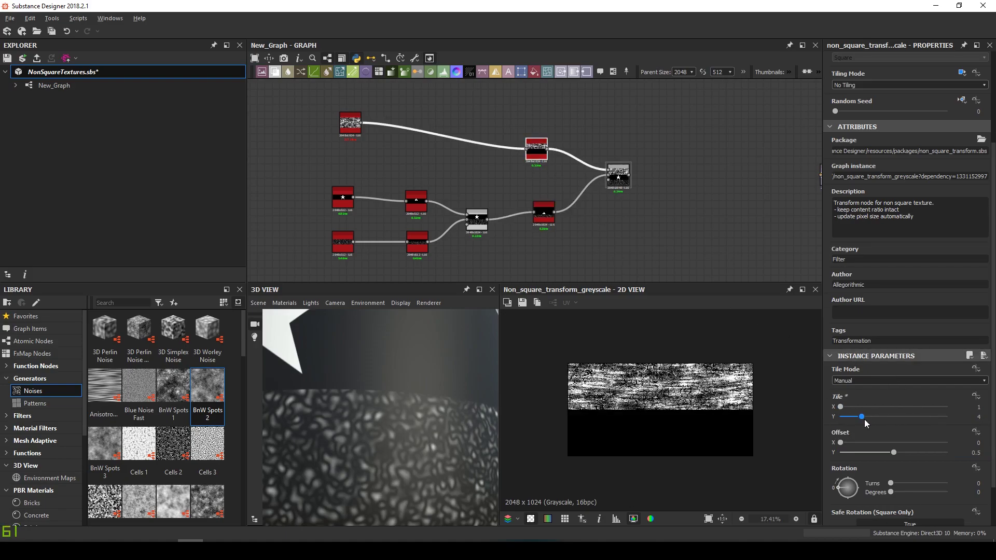
pyautogui.doubleClick(628, 187)
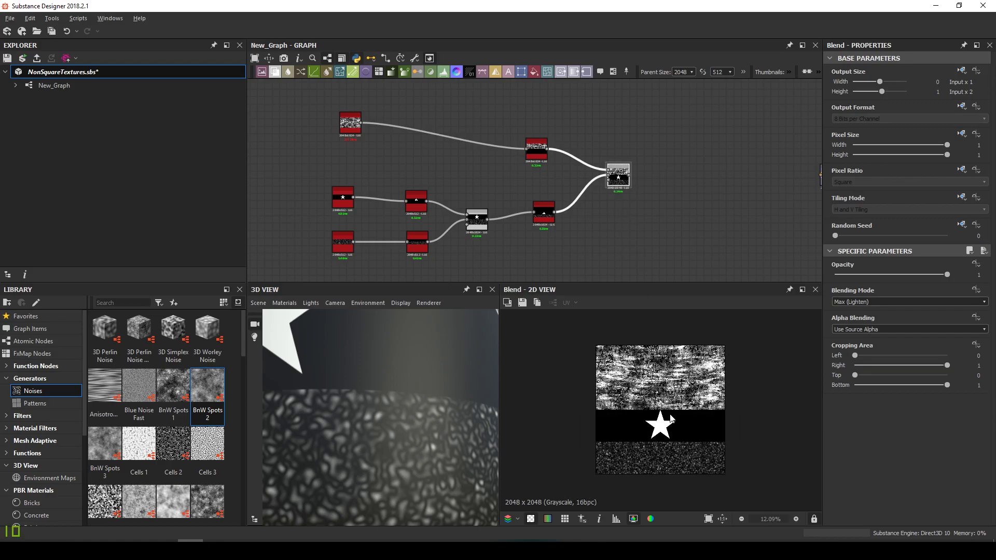
pyautogui.scroll(-5, 438, 412)
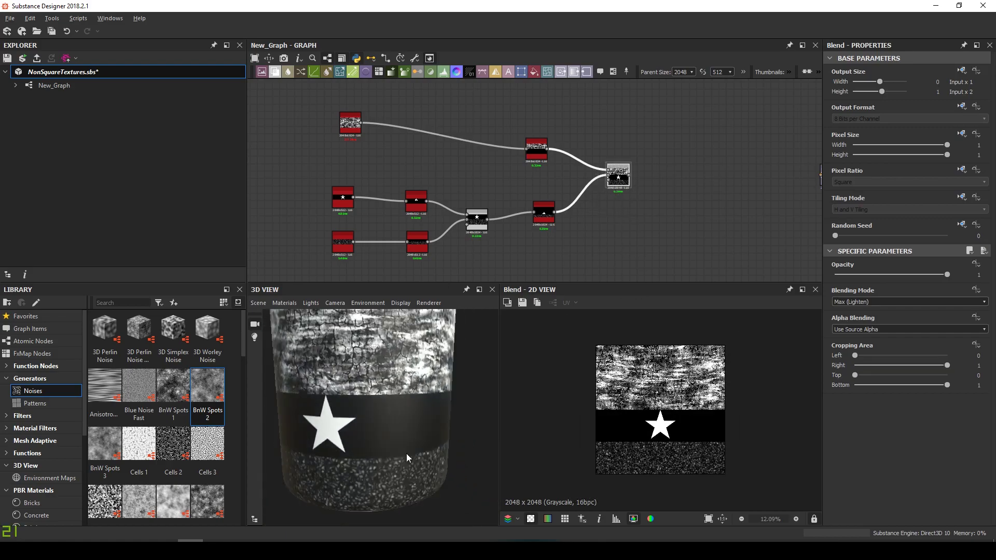
pyautogui.scroll(3, 408, 431)
pyautogui.moveTo(389, 425); pyautogui.dragTo(419, 440)
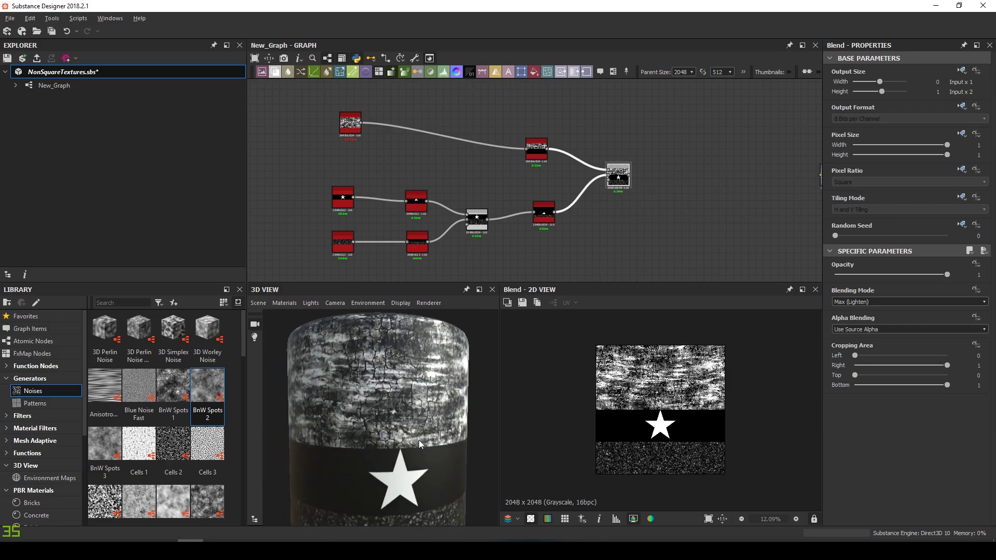
pyautogui.scroll(5, 676, 395)
pyautogui.scroll(-2, 674, 442)
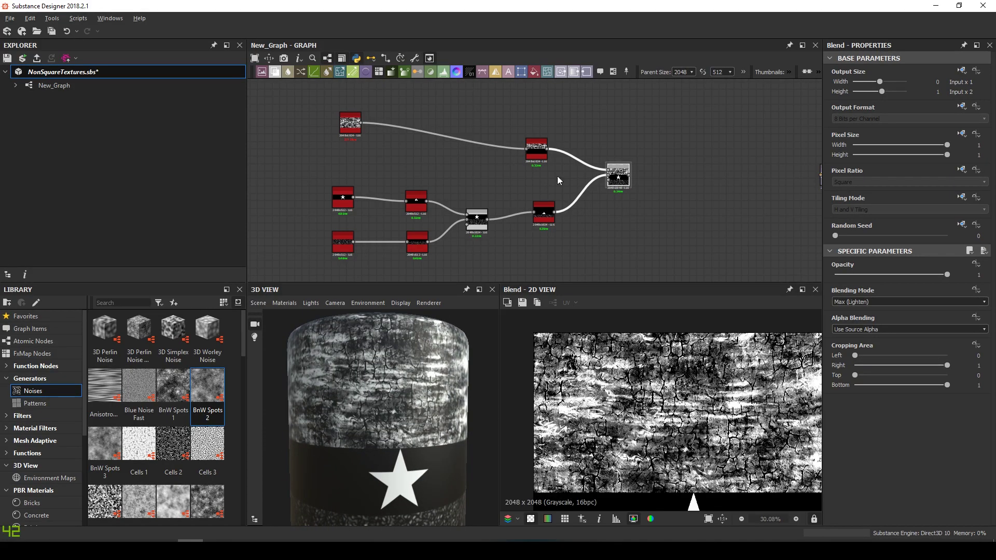